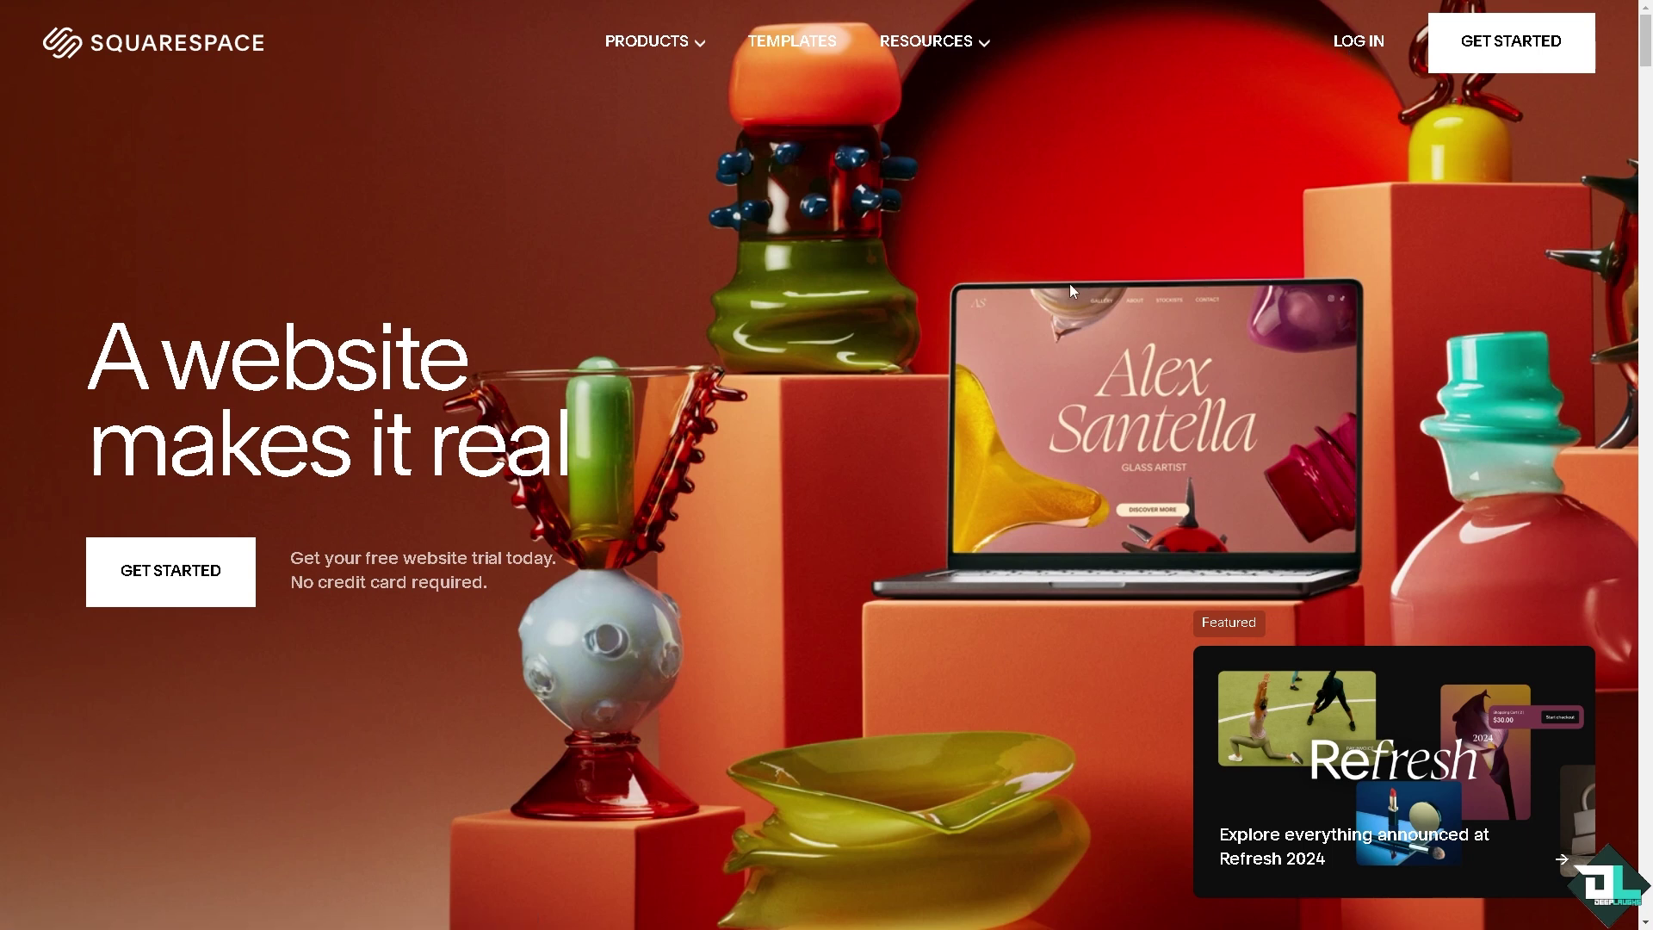
Open the website templates gallery and scroll through the available templates
left_click(208, 573)
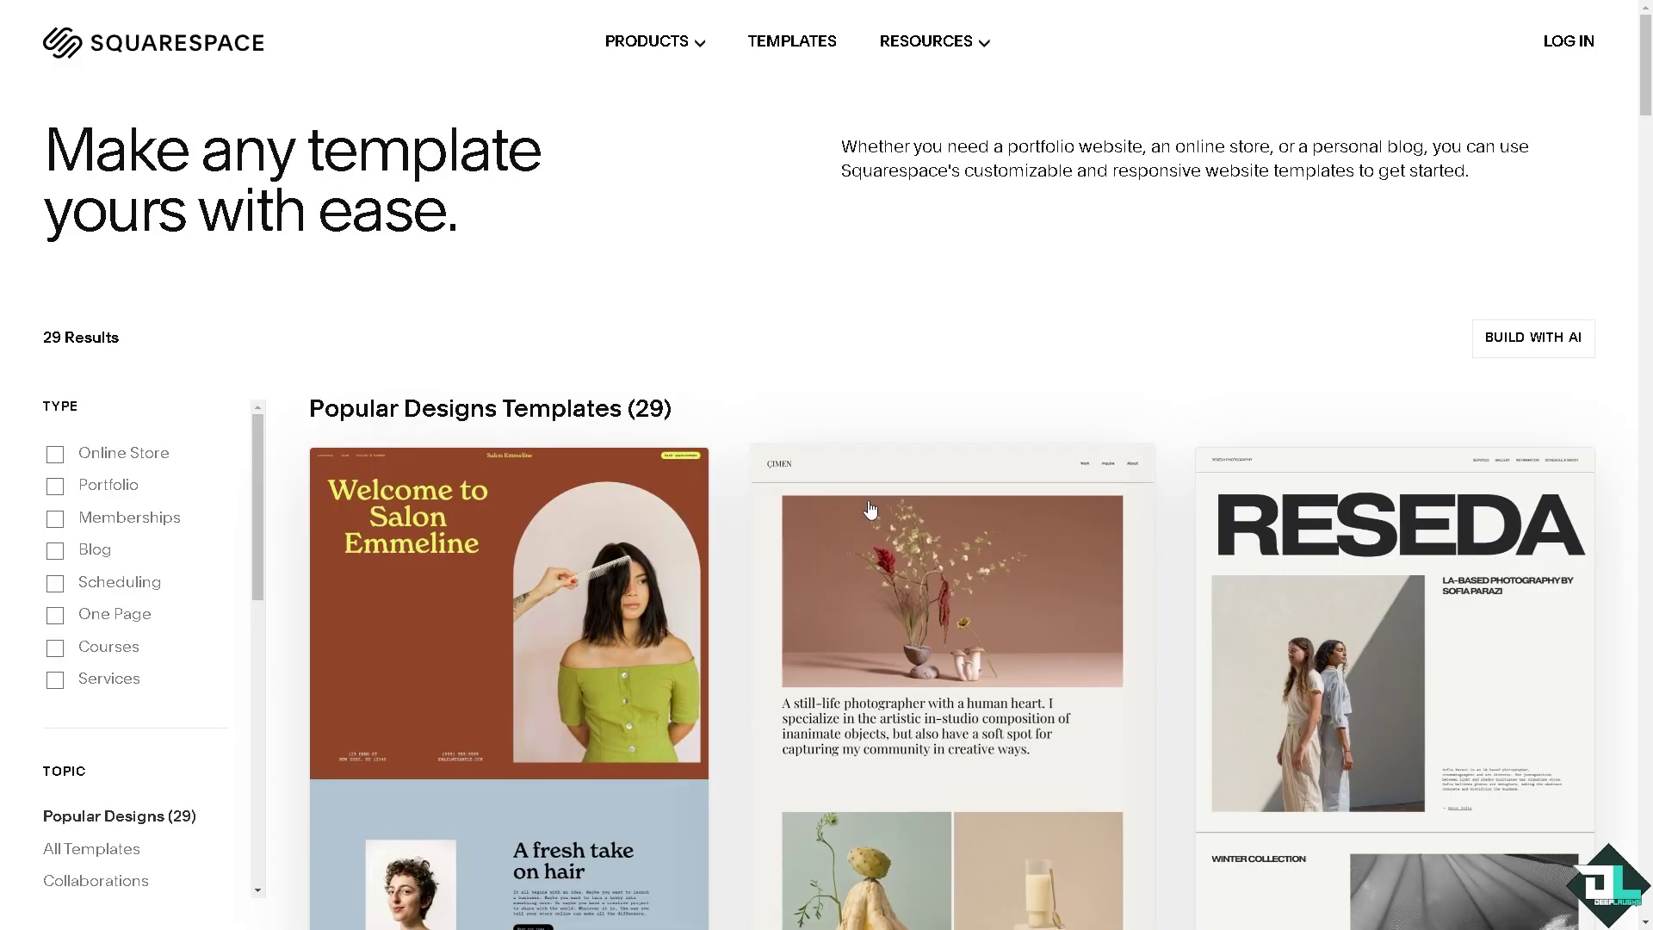
scroll(867, 515, "down", 5)
scroll(867, 515, "down", 20)
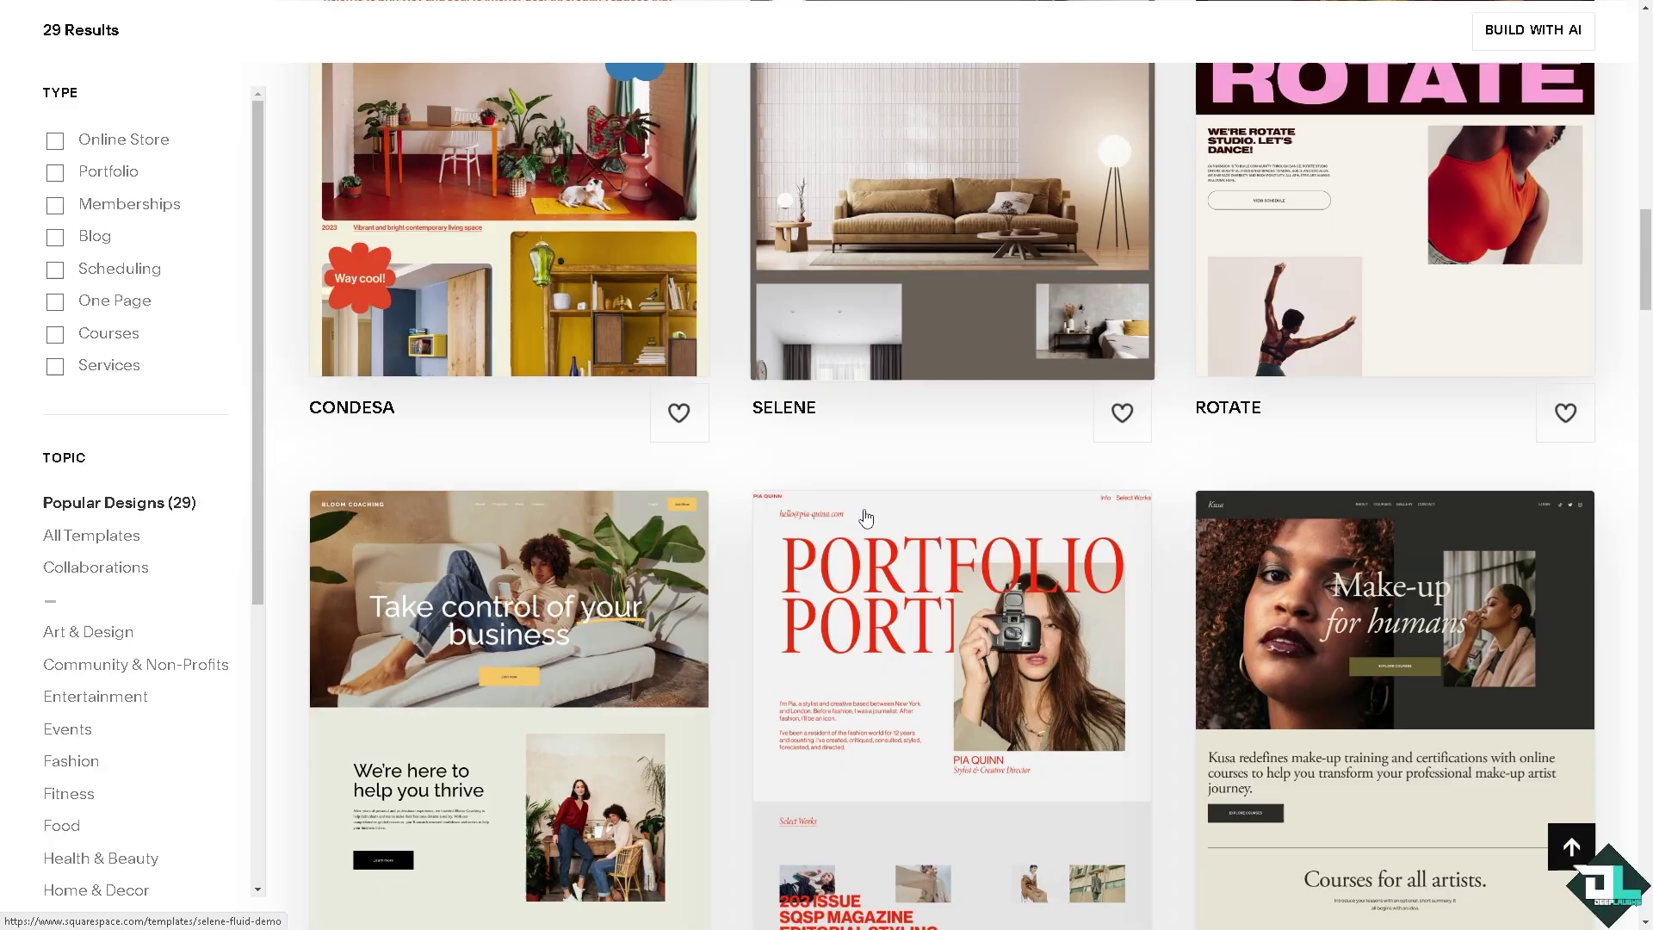
scroll(867, 515, "down", 5)
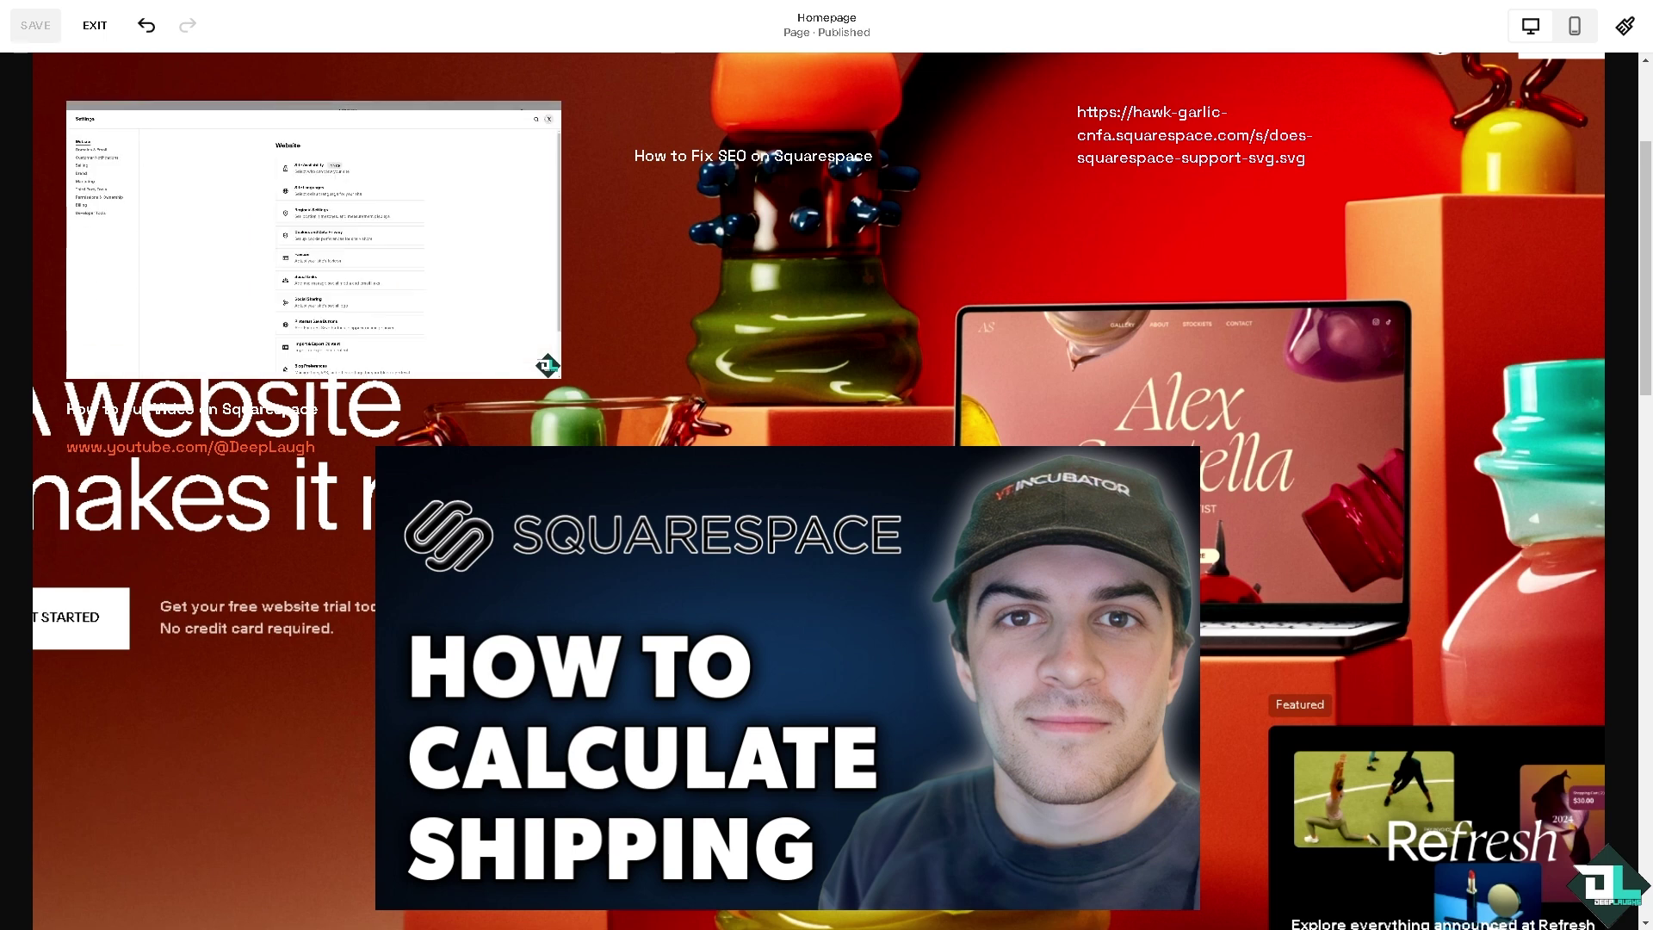
Leave the page editor and go through Settings > Selling to the Shipping settings page
left_click(95, 30)
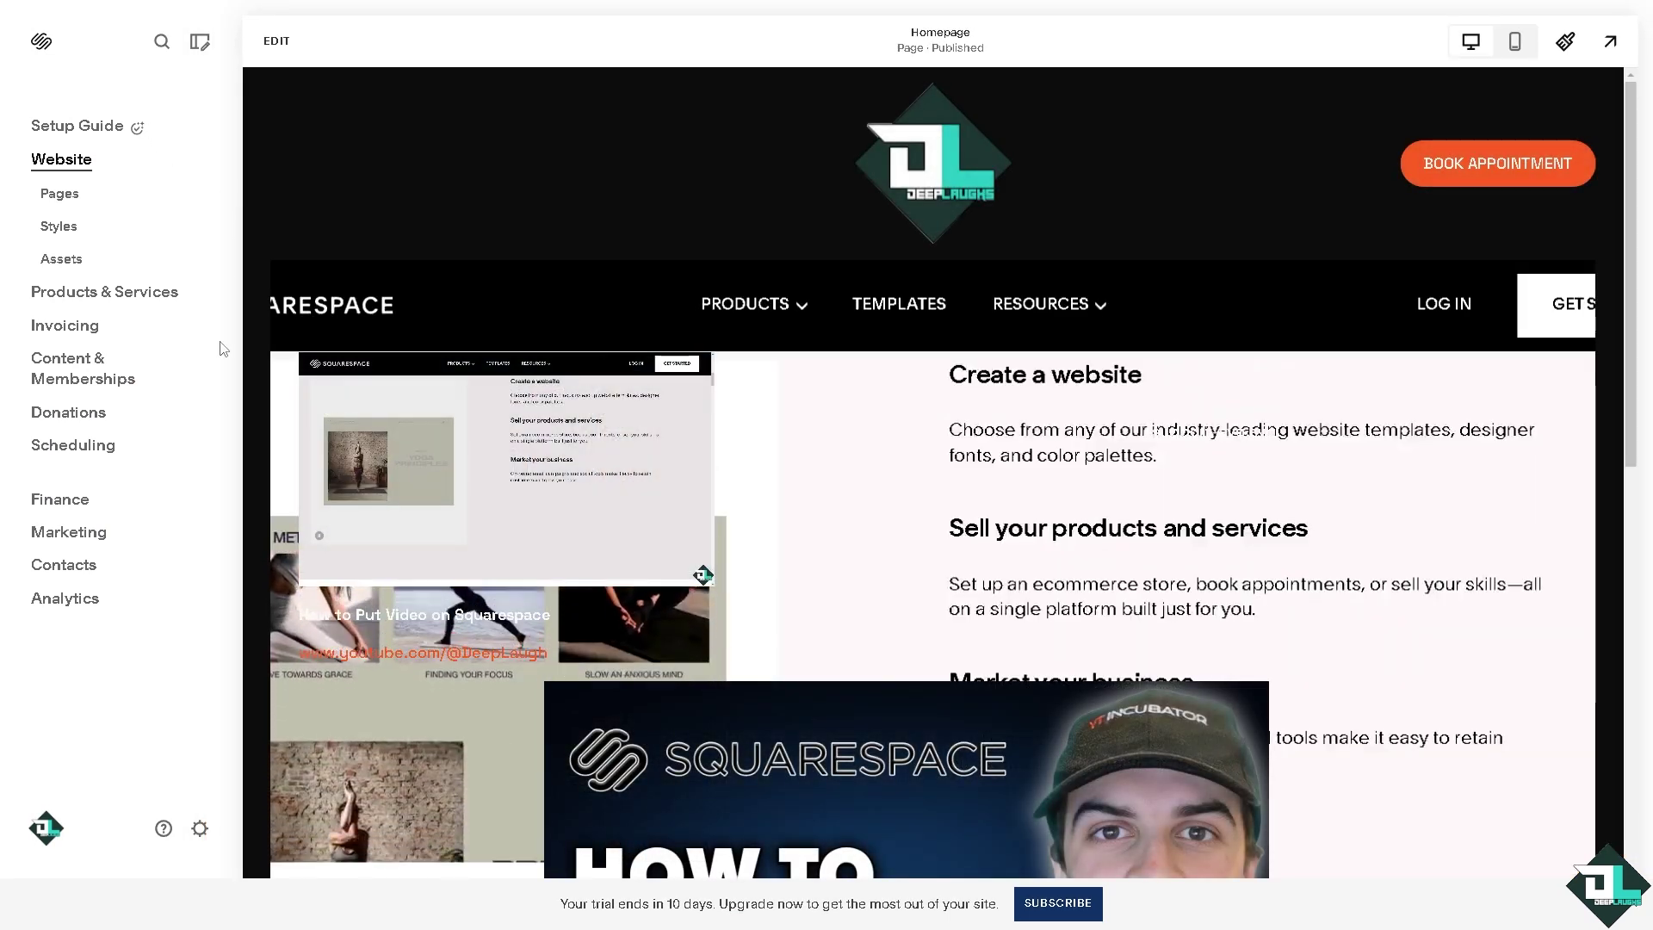
left_click(200, 829)
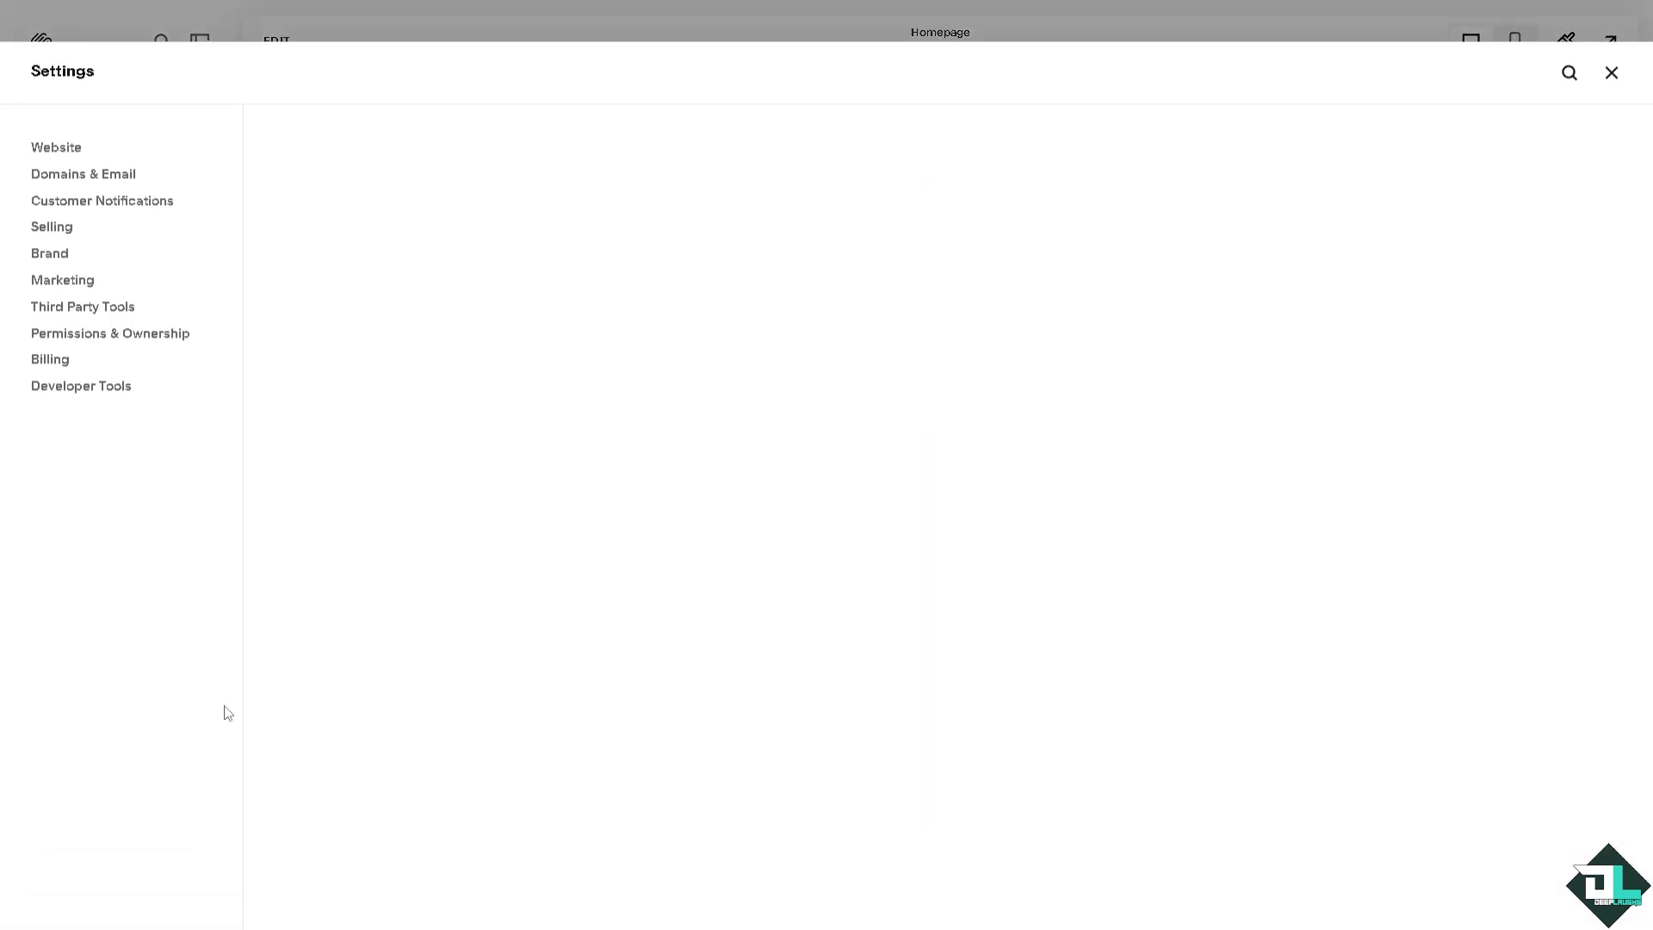
left_click(60, 225)
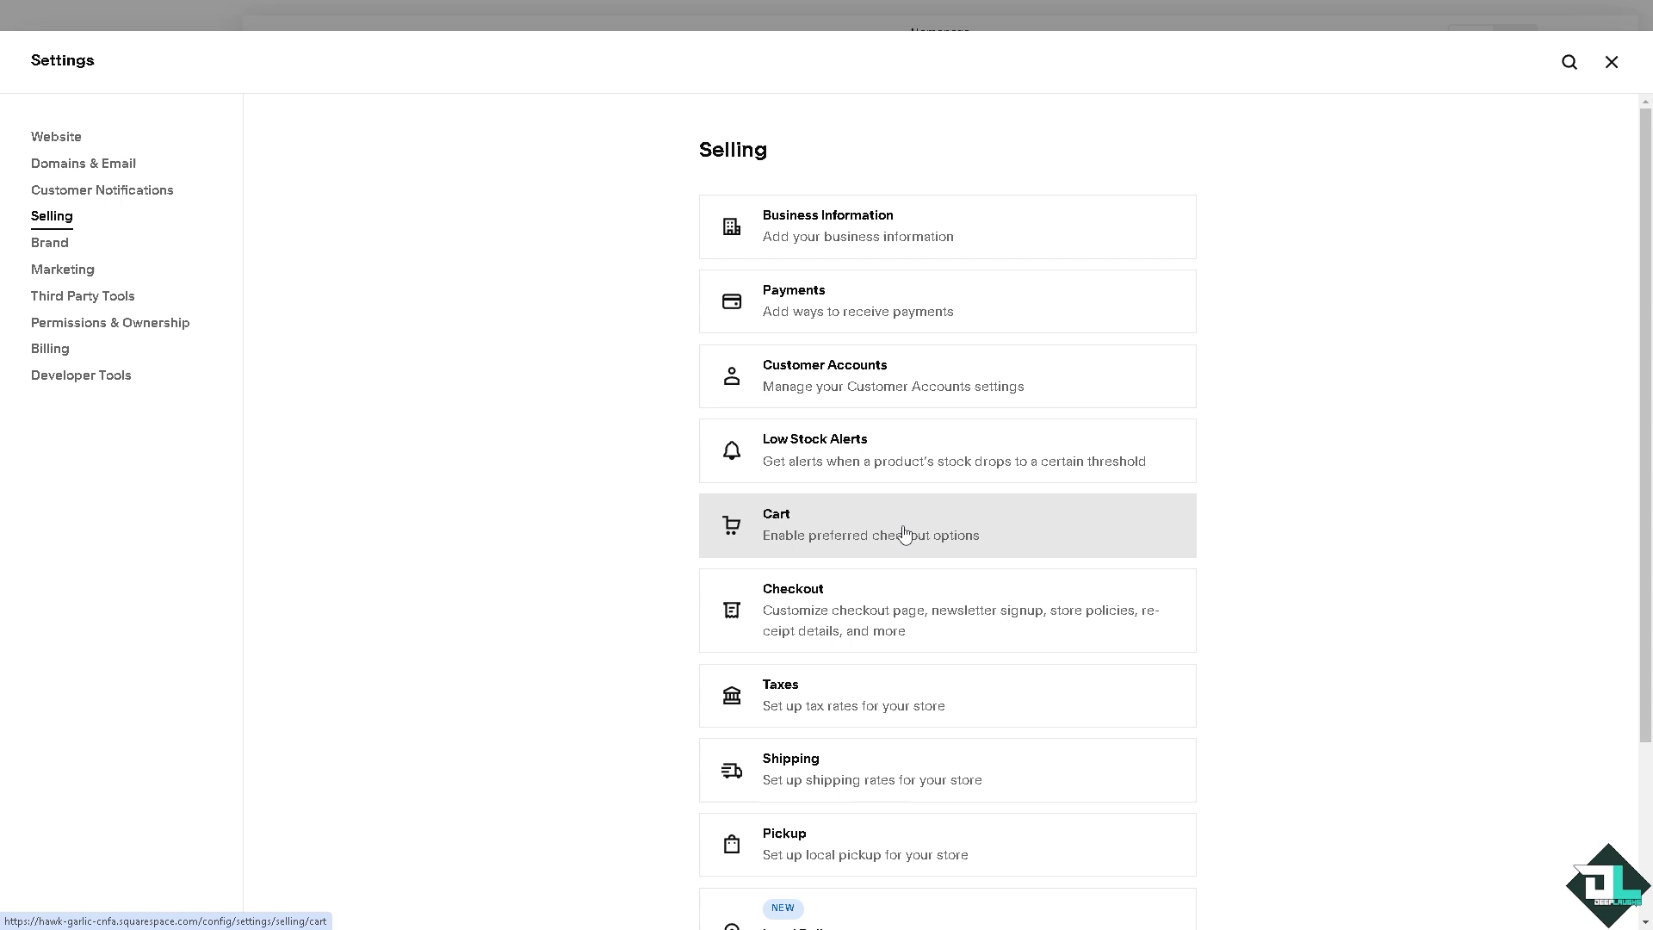
scroll(869, 591, "down", 2)
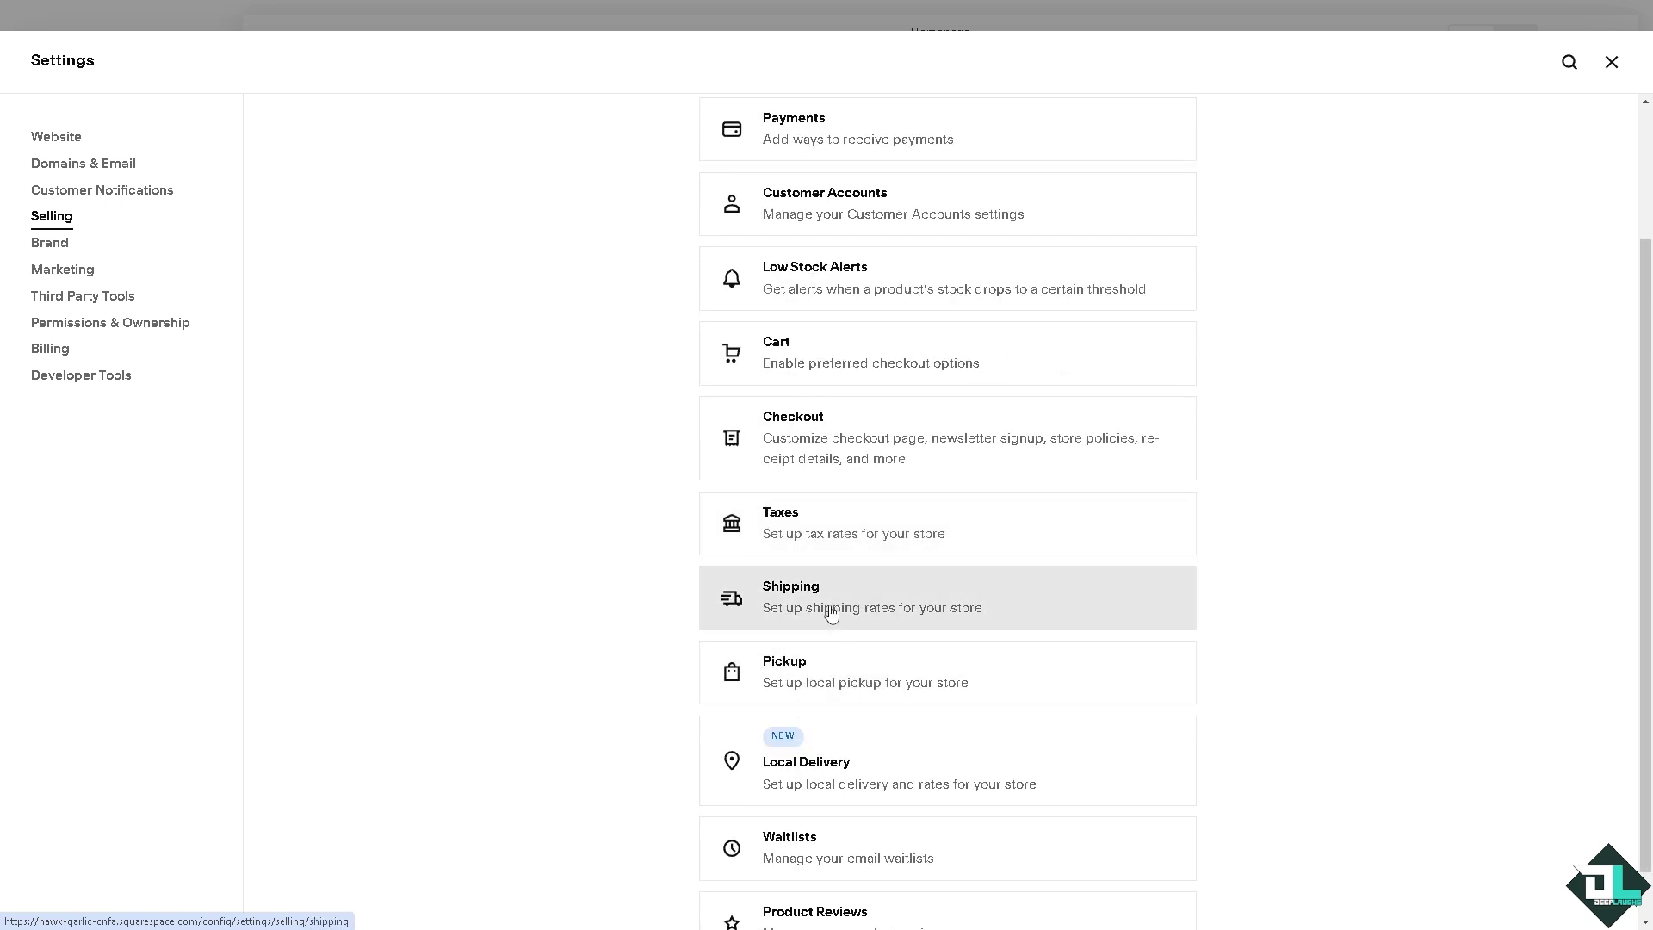
left_click(910, 609)
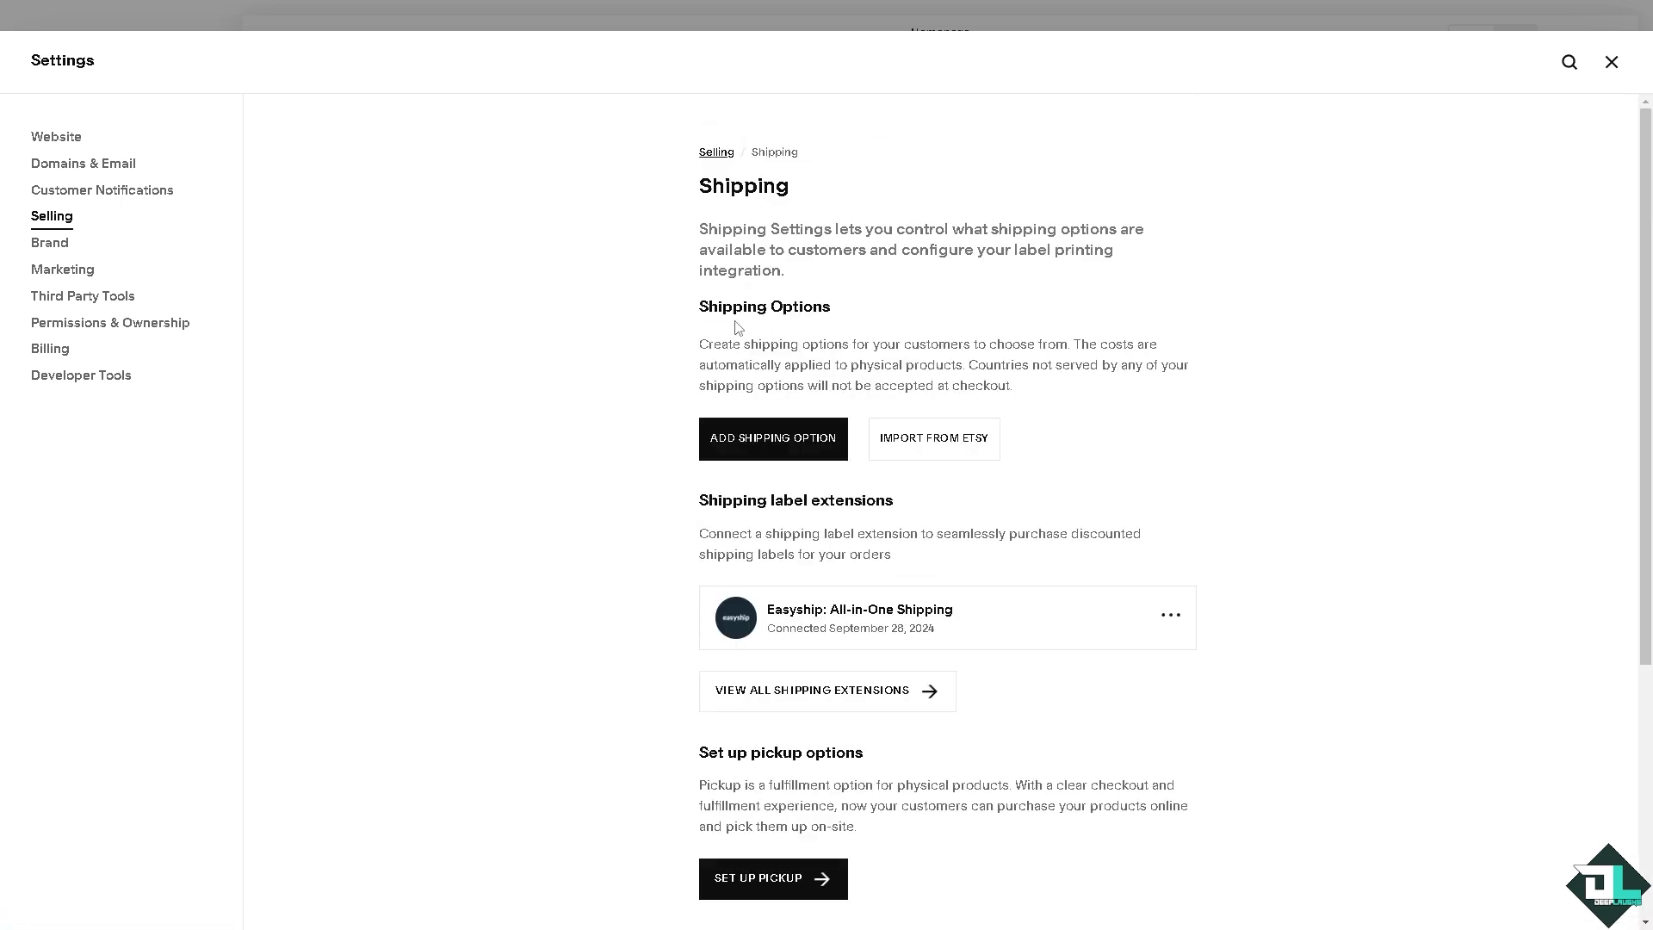
scroll(653, 314, "down", 4)
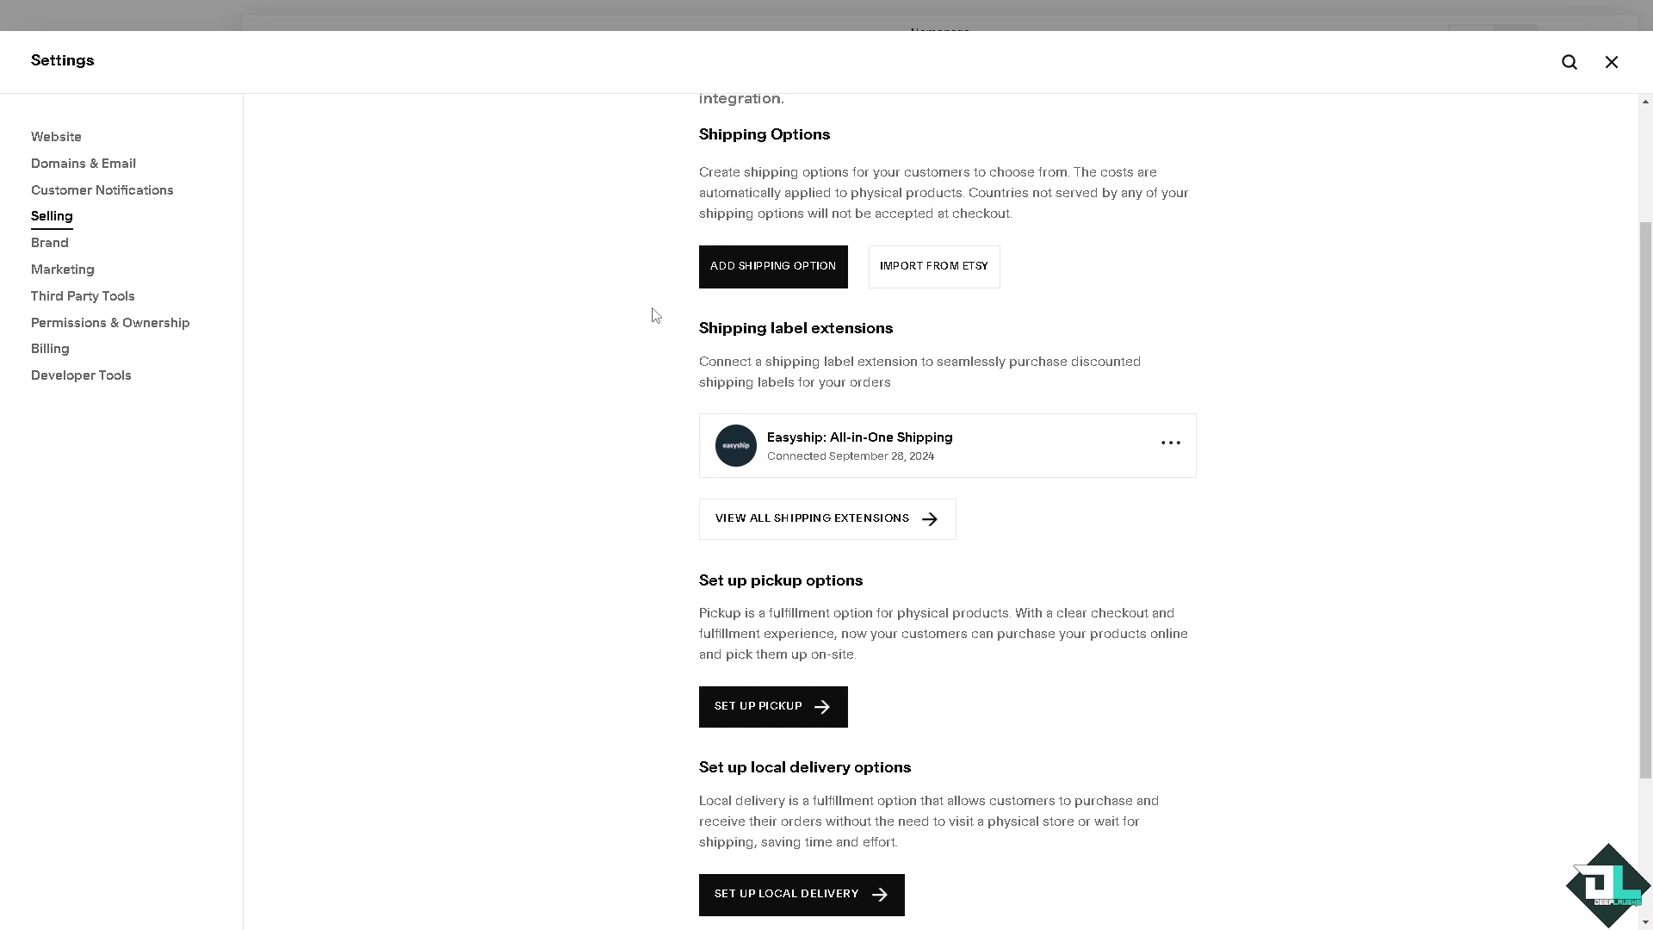
scroll(653, 314, "up", 3)
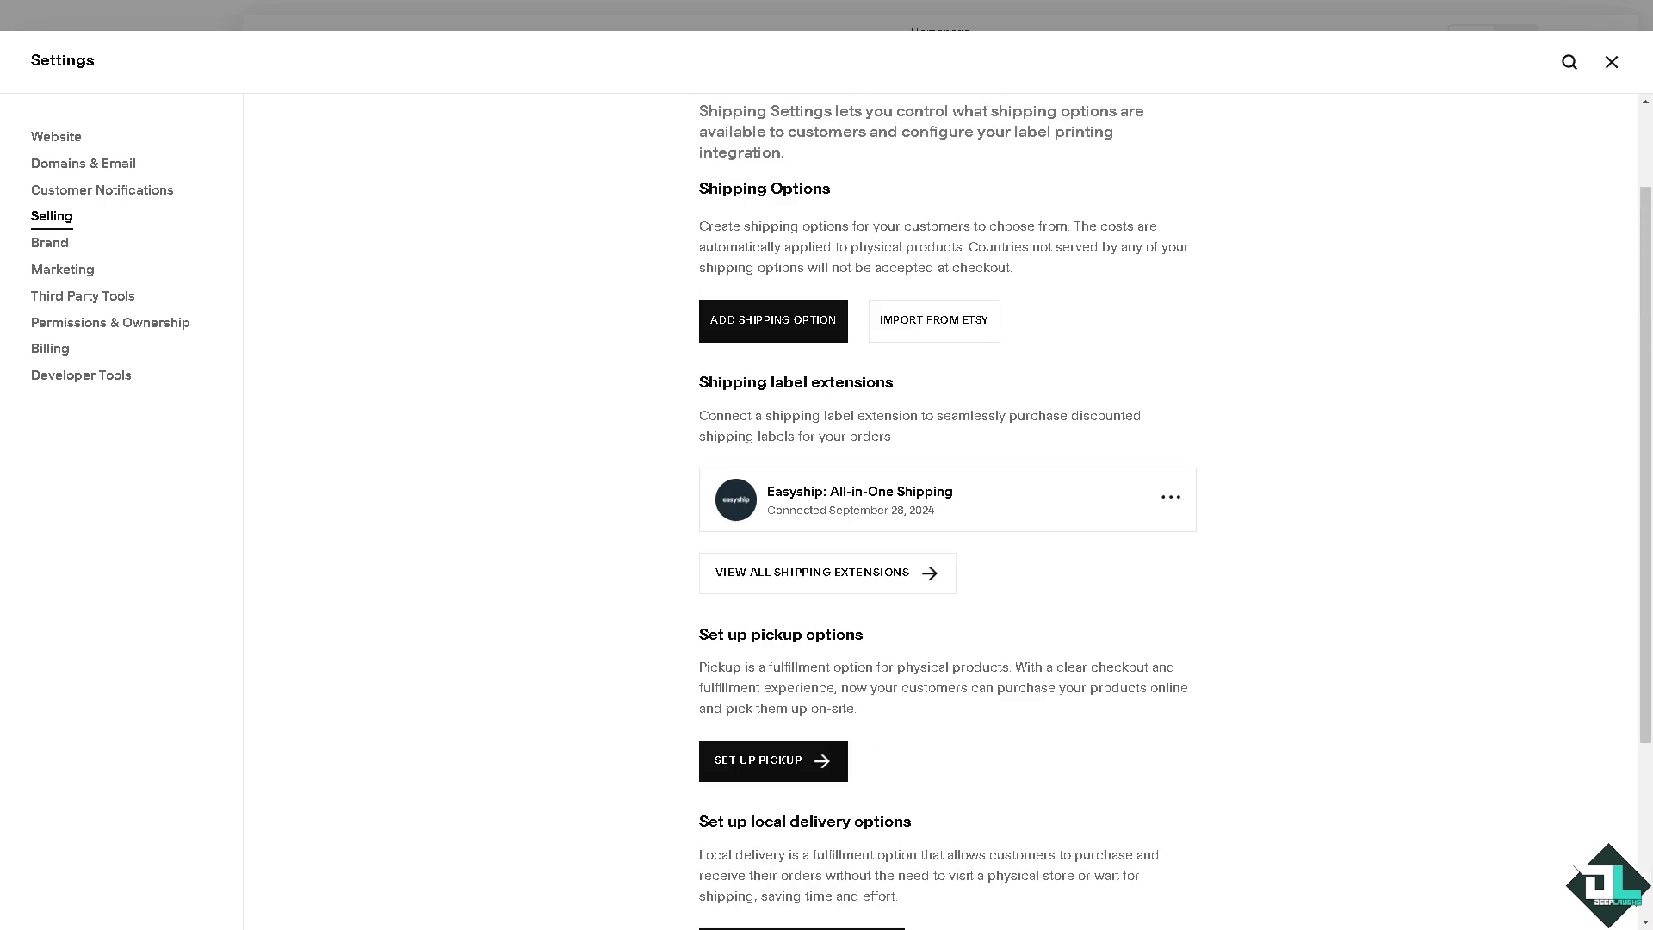
scroll(662, 381, "up", 1)
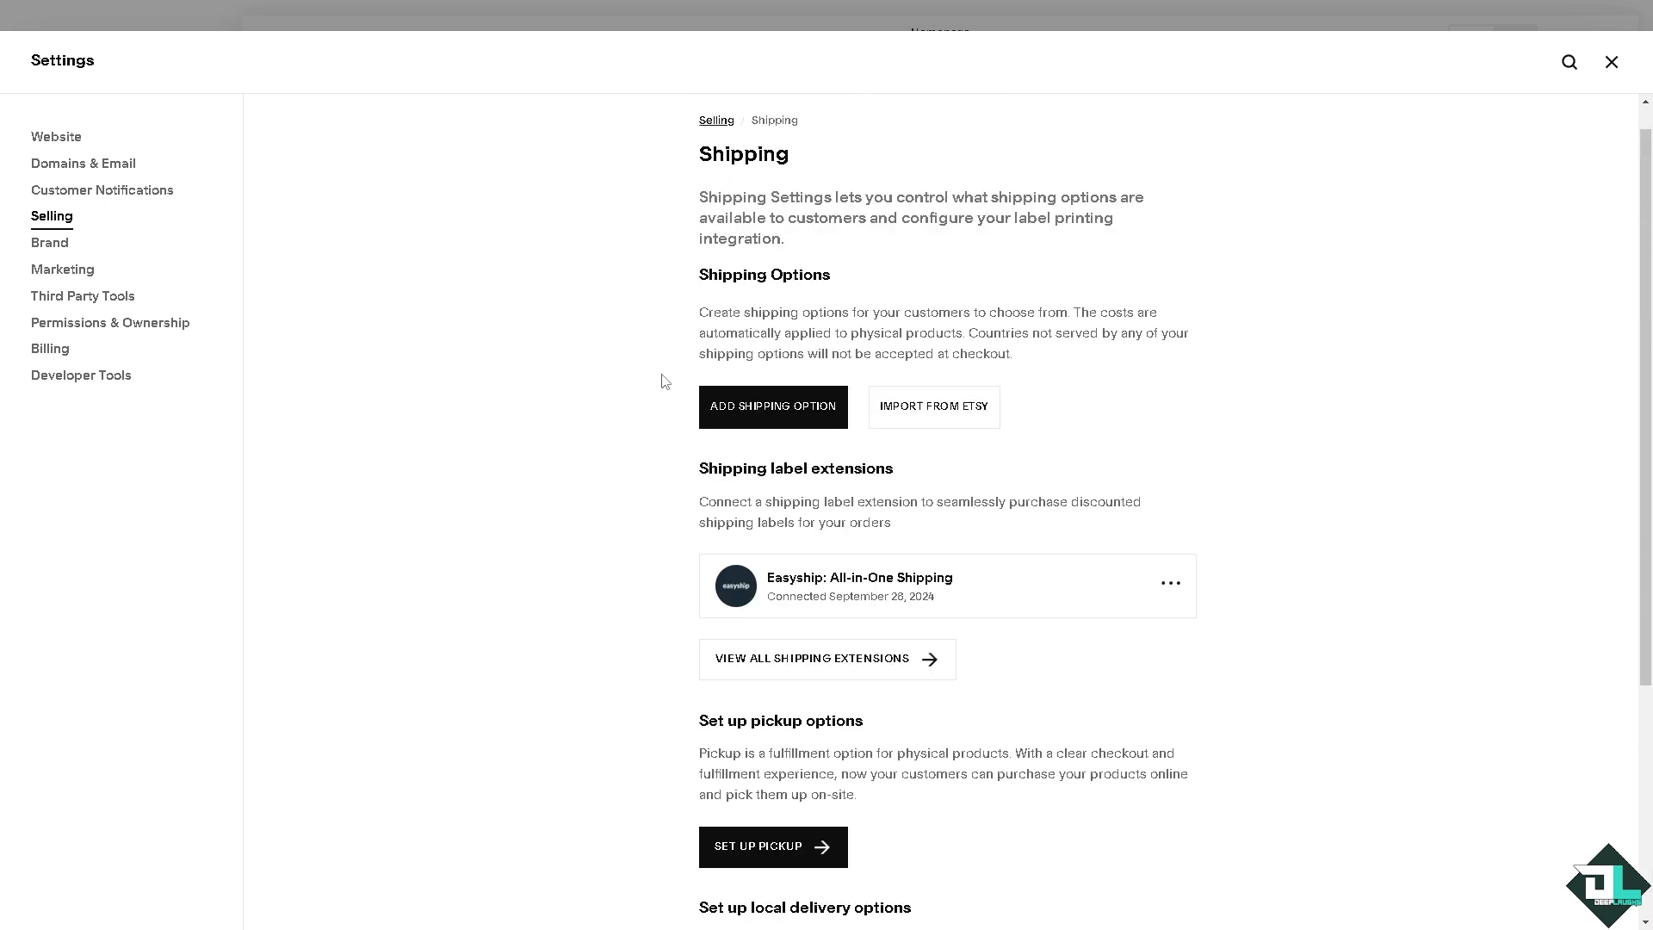
left_click(783, 412)
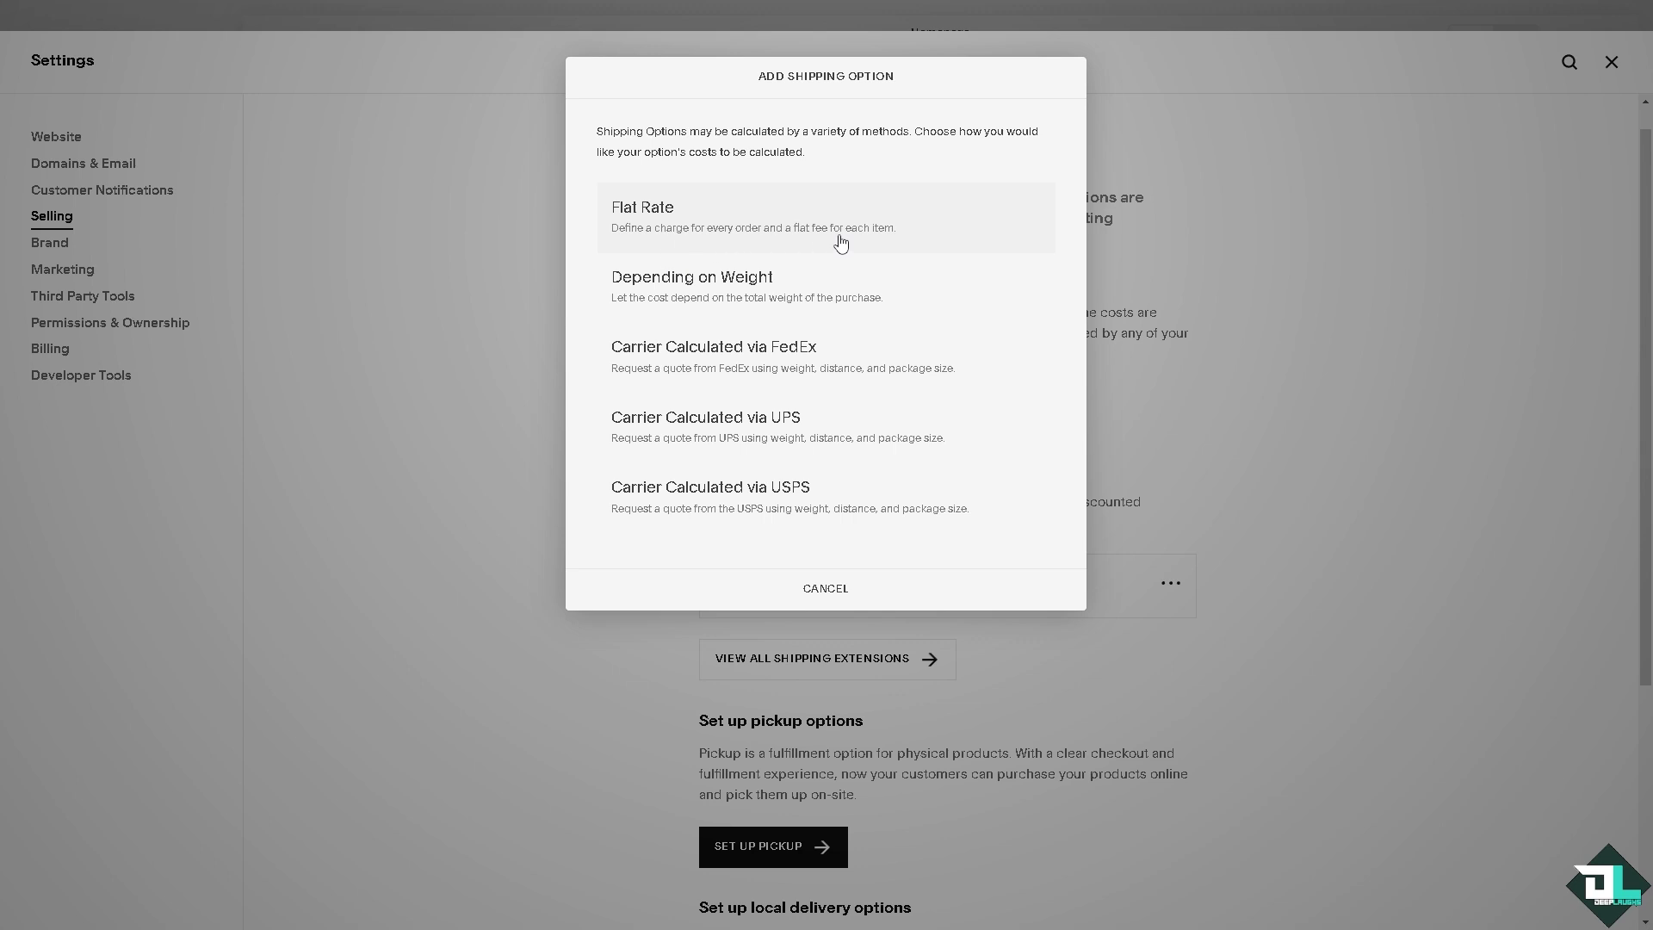
left_click(695, 234)
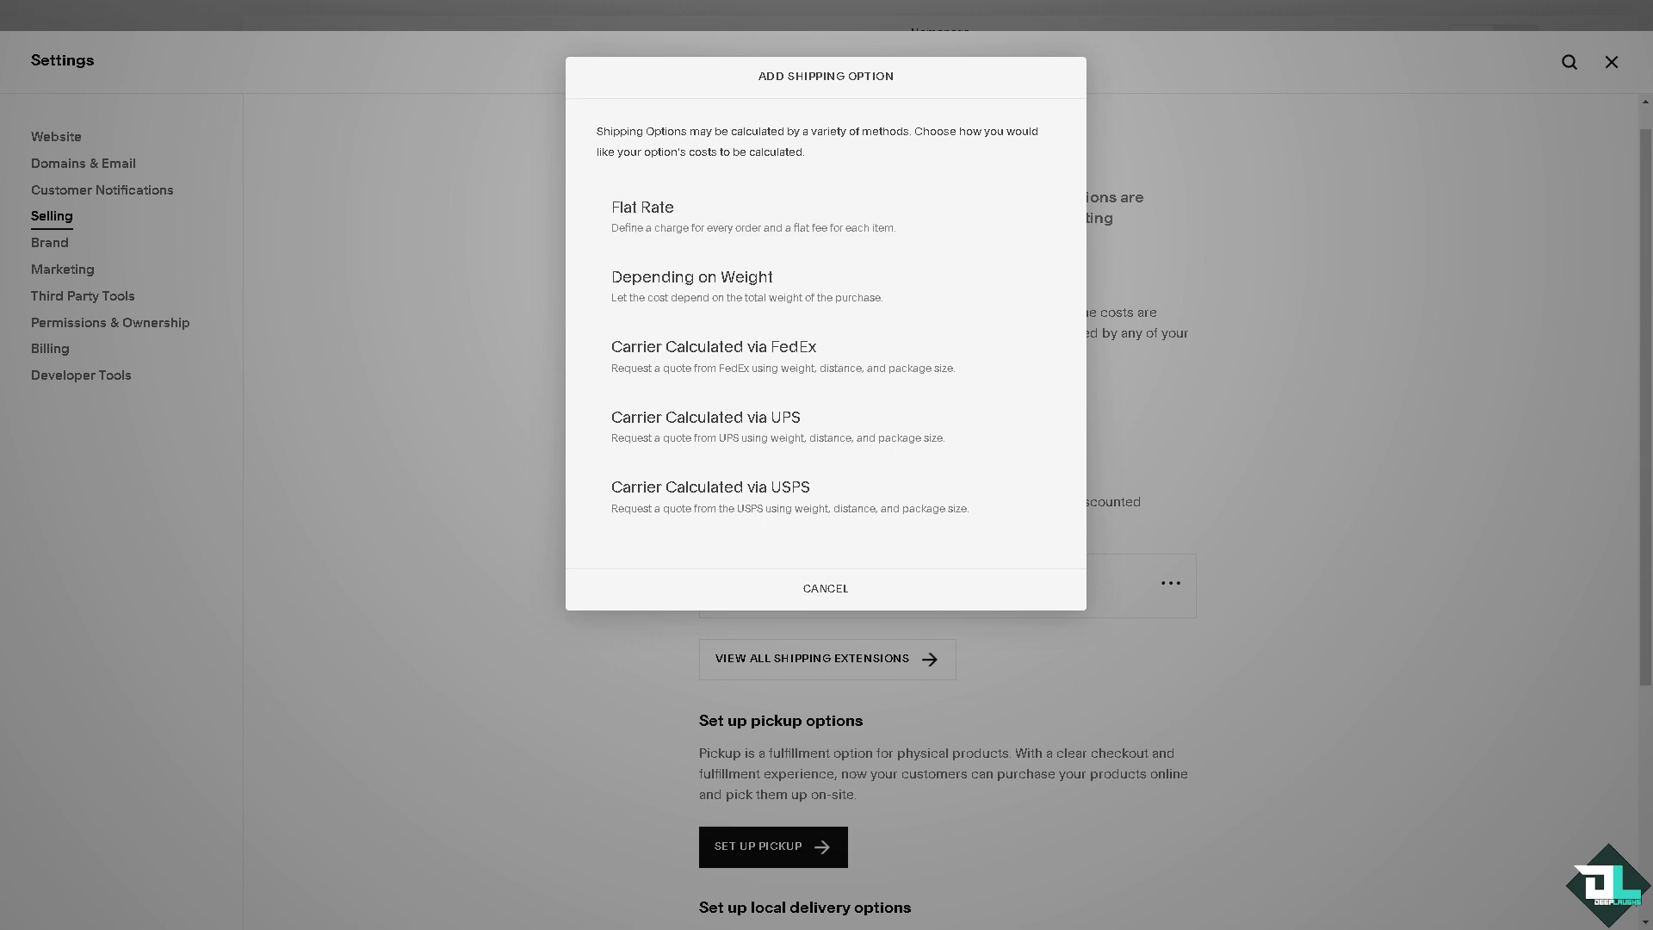
Choose Flat Rate, paste the option name, enter $69.00 per order and $6.90 per item, and save
left_click(663, 227)
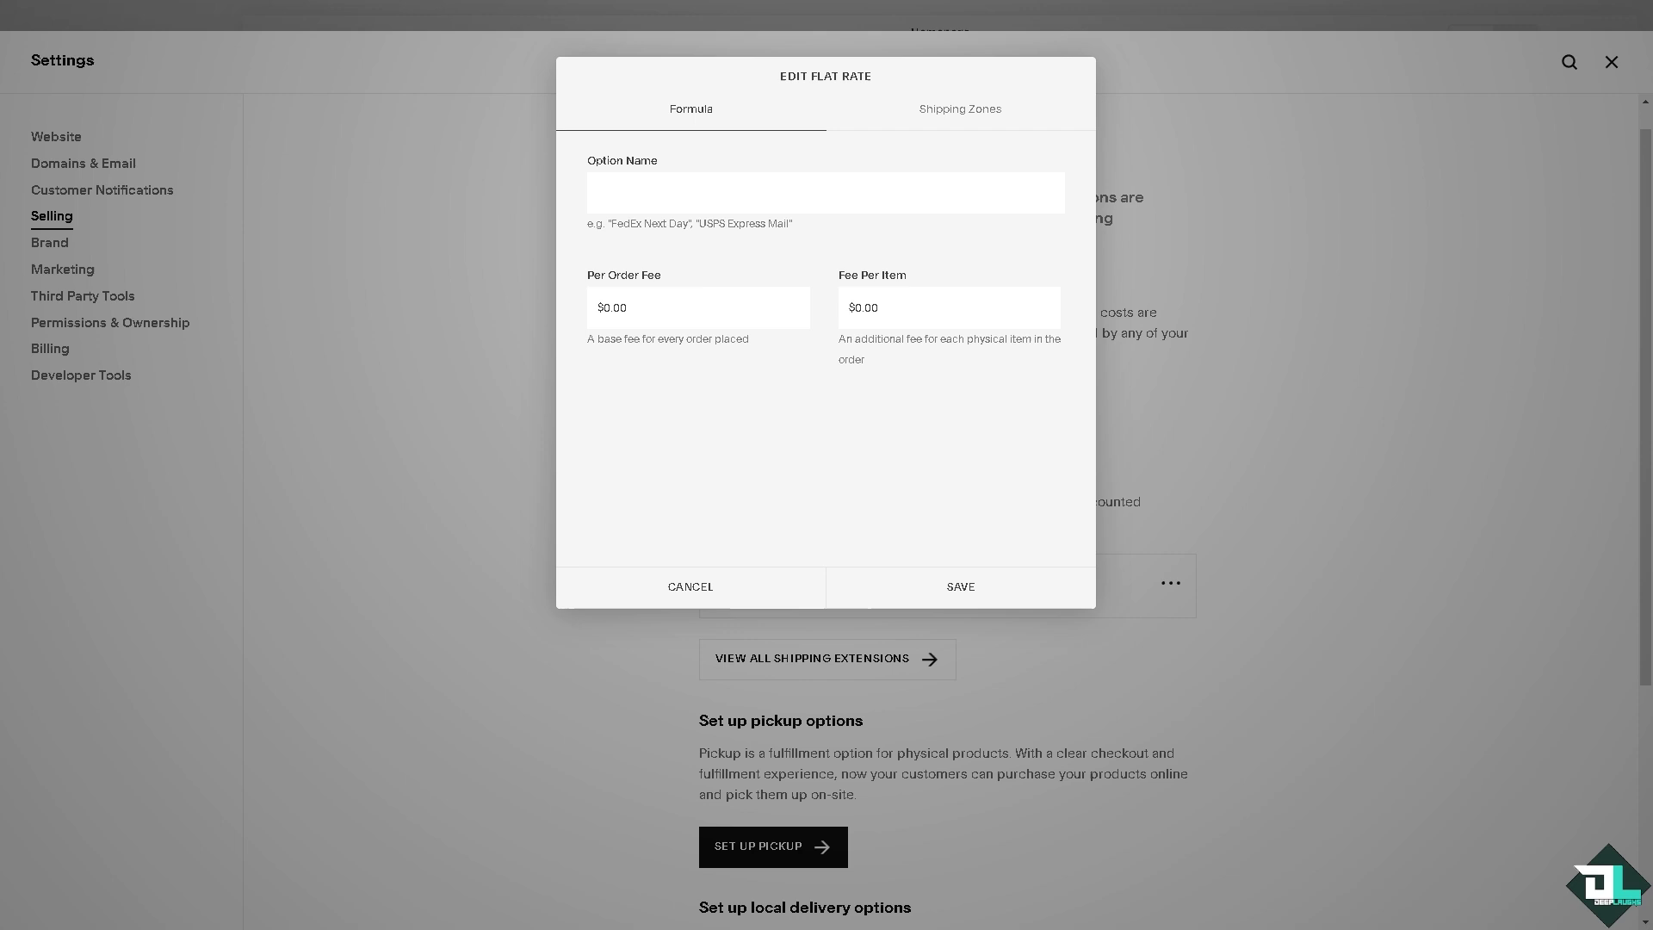
type("How to Calculate Shipping Costs on Squarespace")
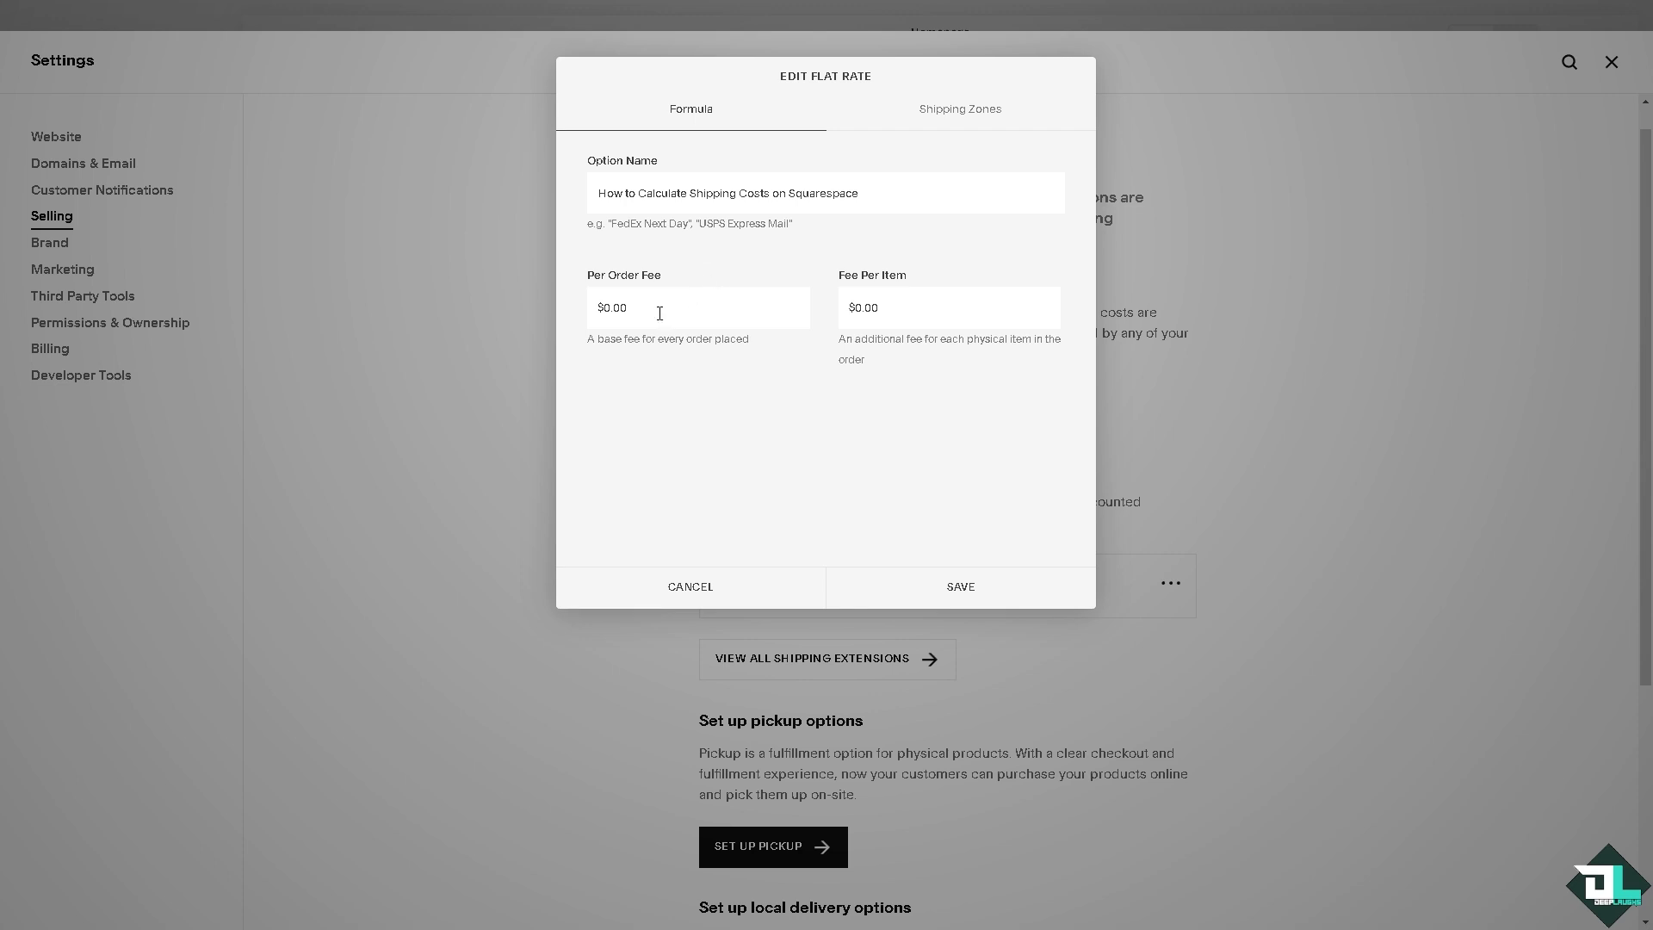
left_click(612, 312)
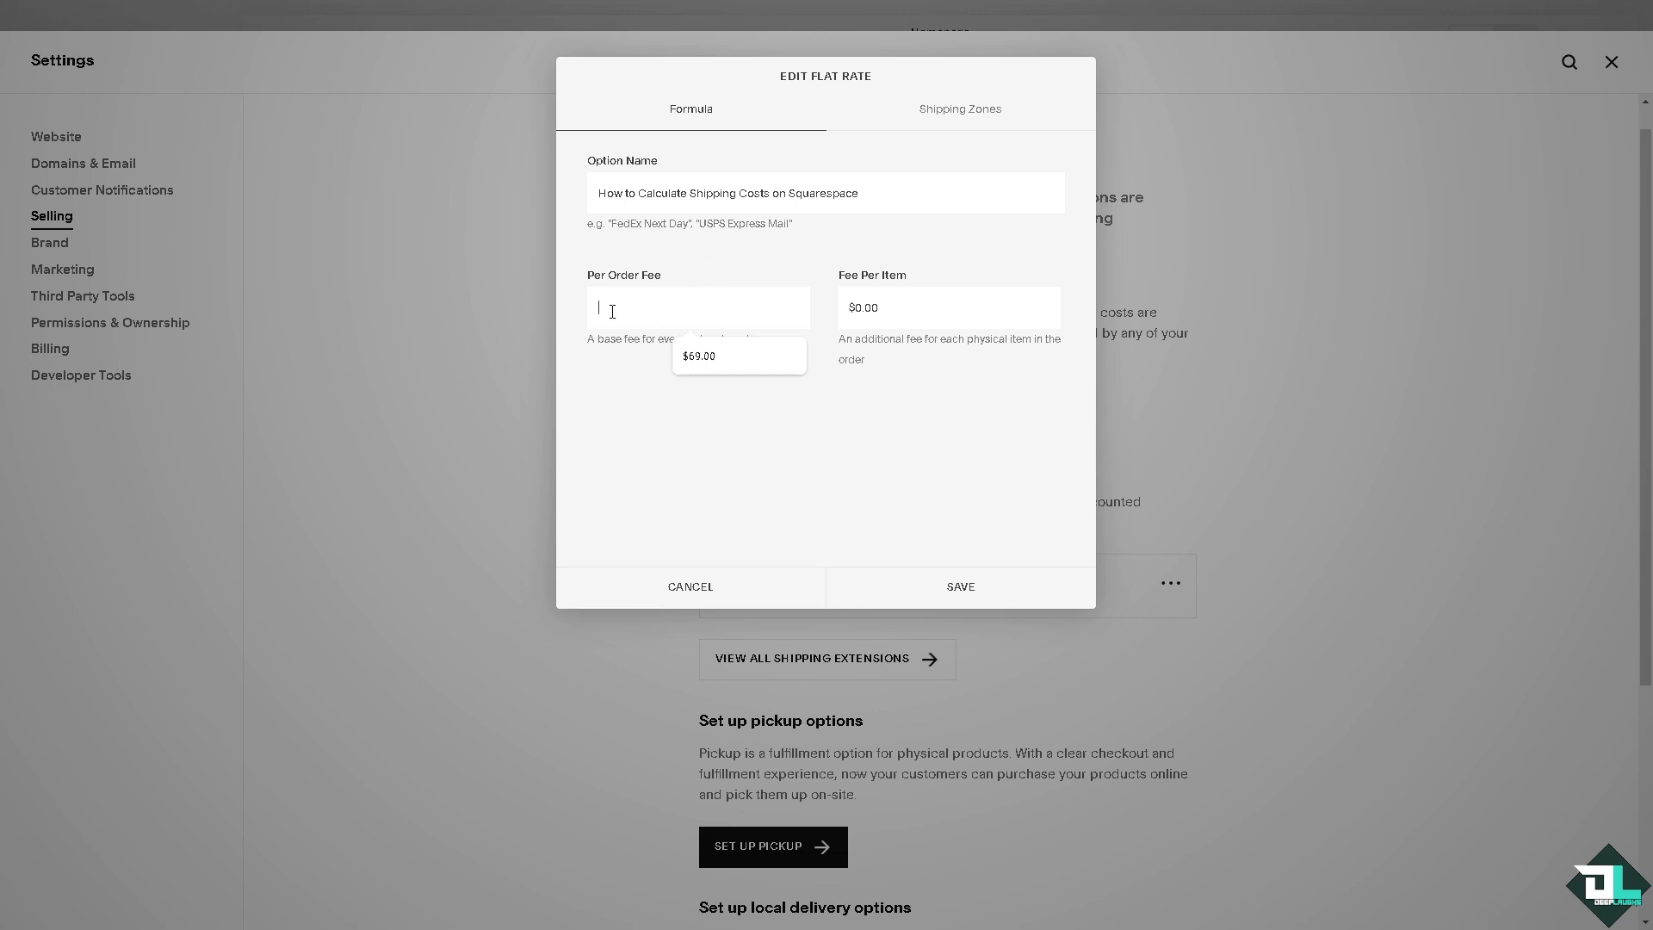
left_click(728, 355)
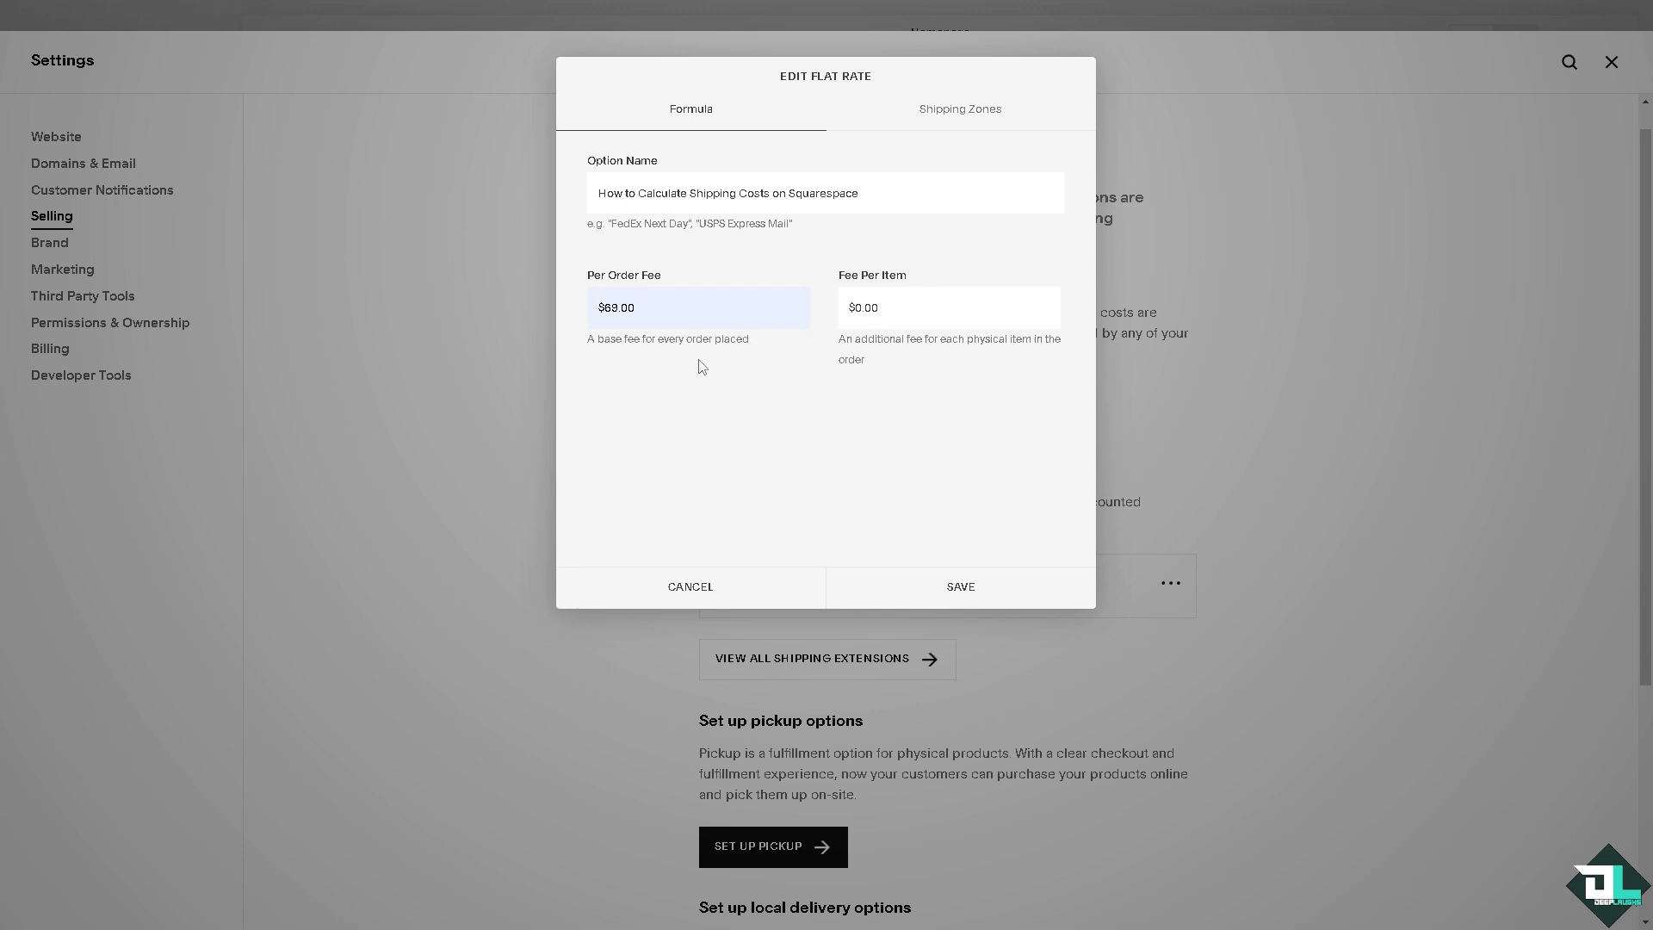
left_click(947, 304)
type("$6.90")
left_click(961, 594)
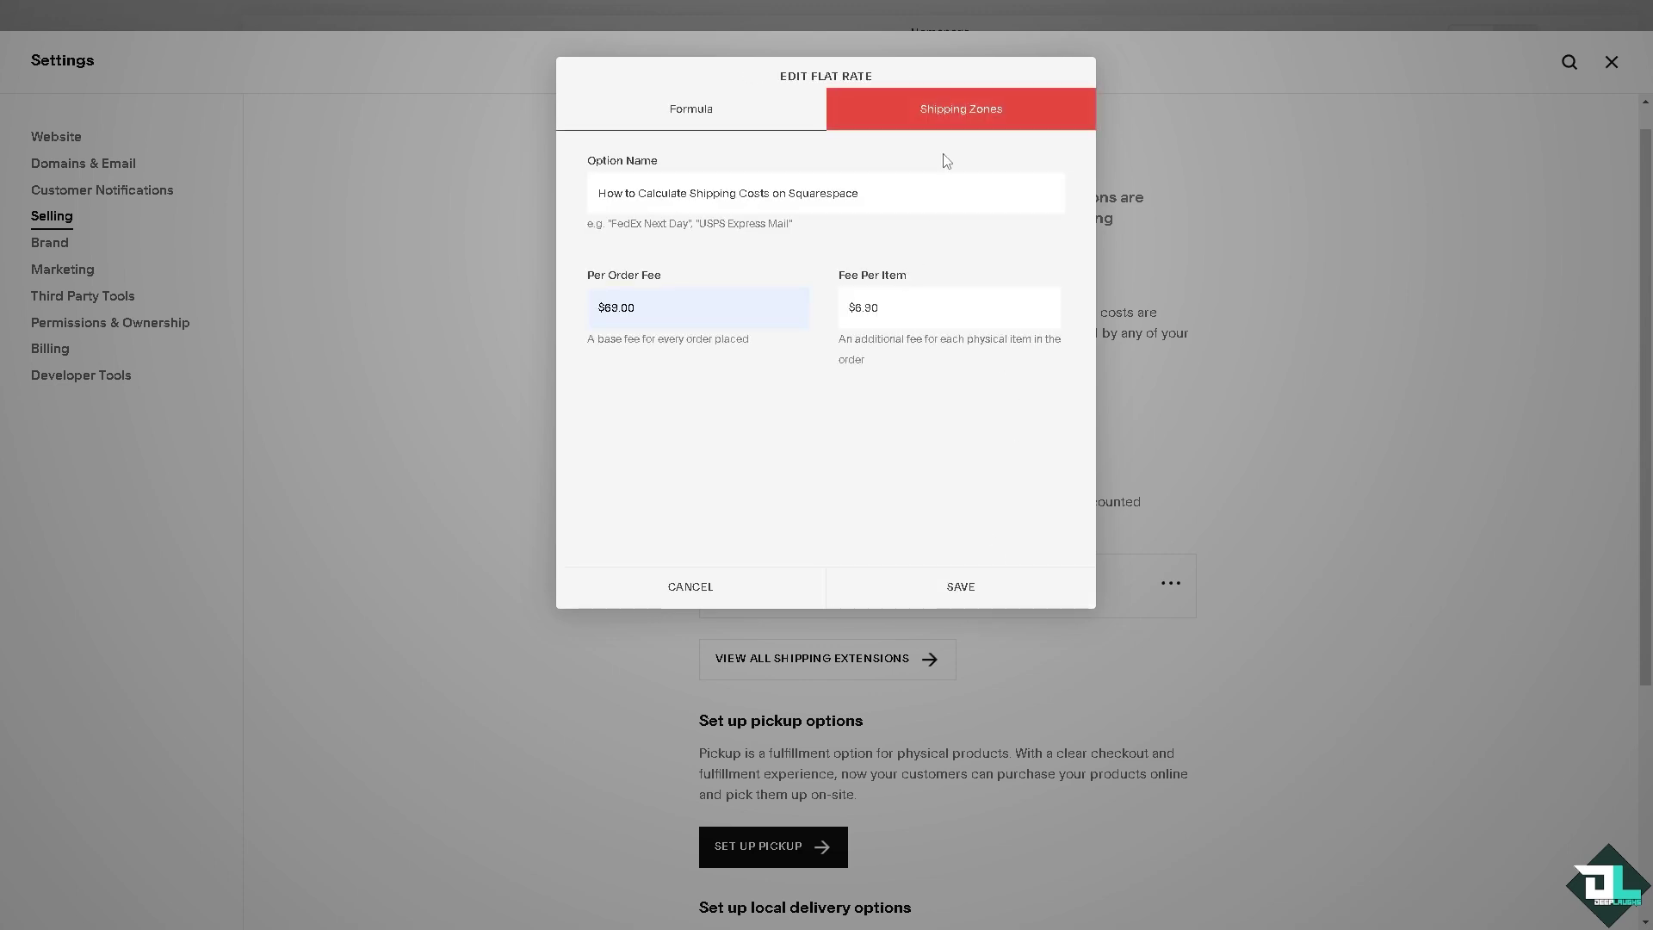
Add United States as the flat rate option's shipping zone, confirming all 54 states and territories
left_click(953, 121)
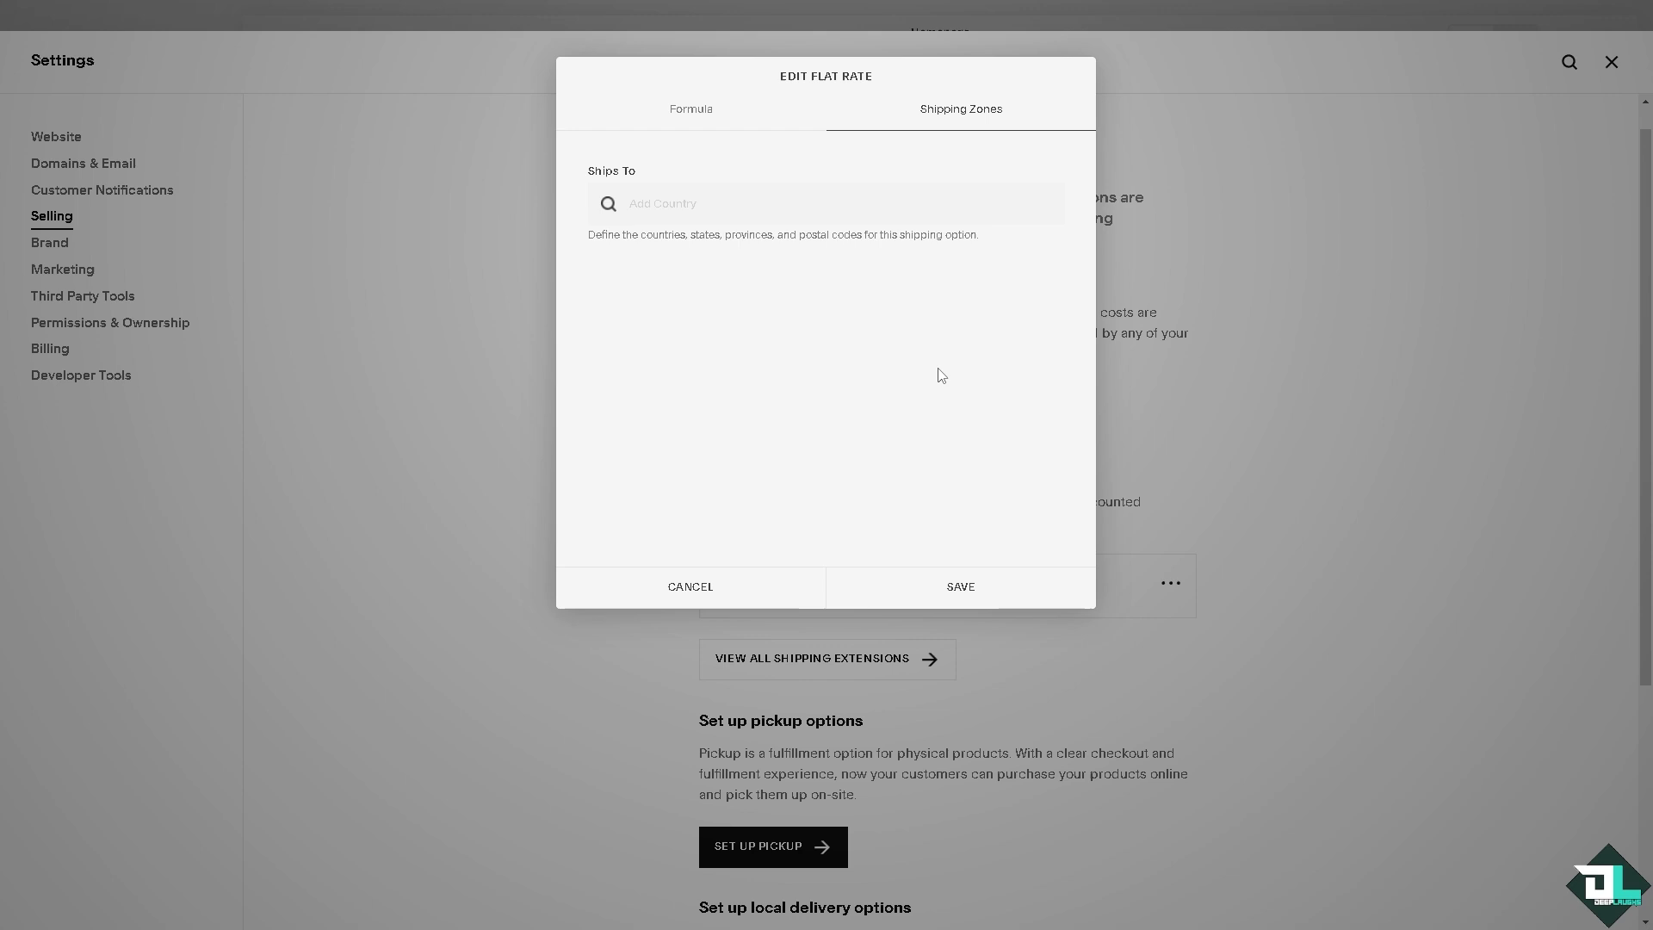
left_click(717, 205)
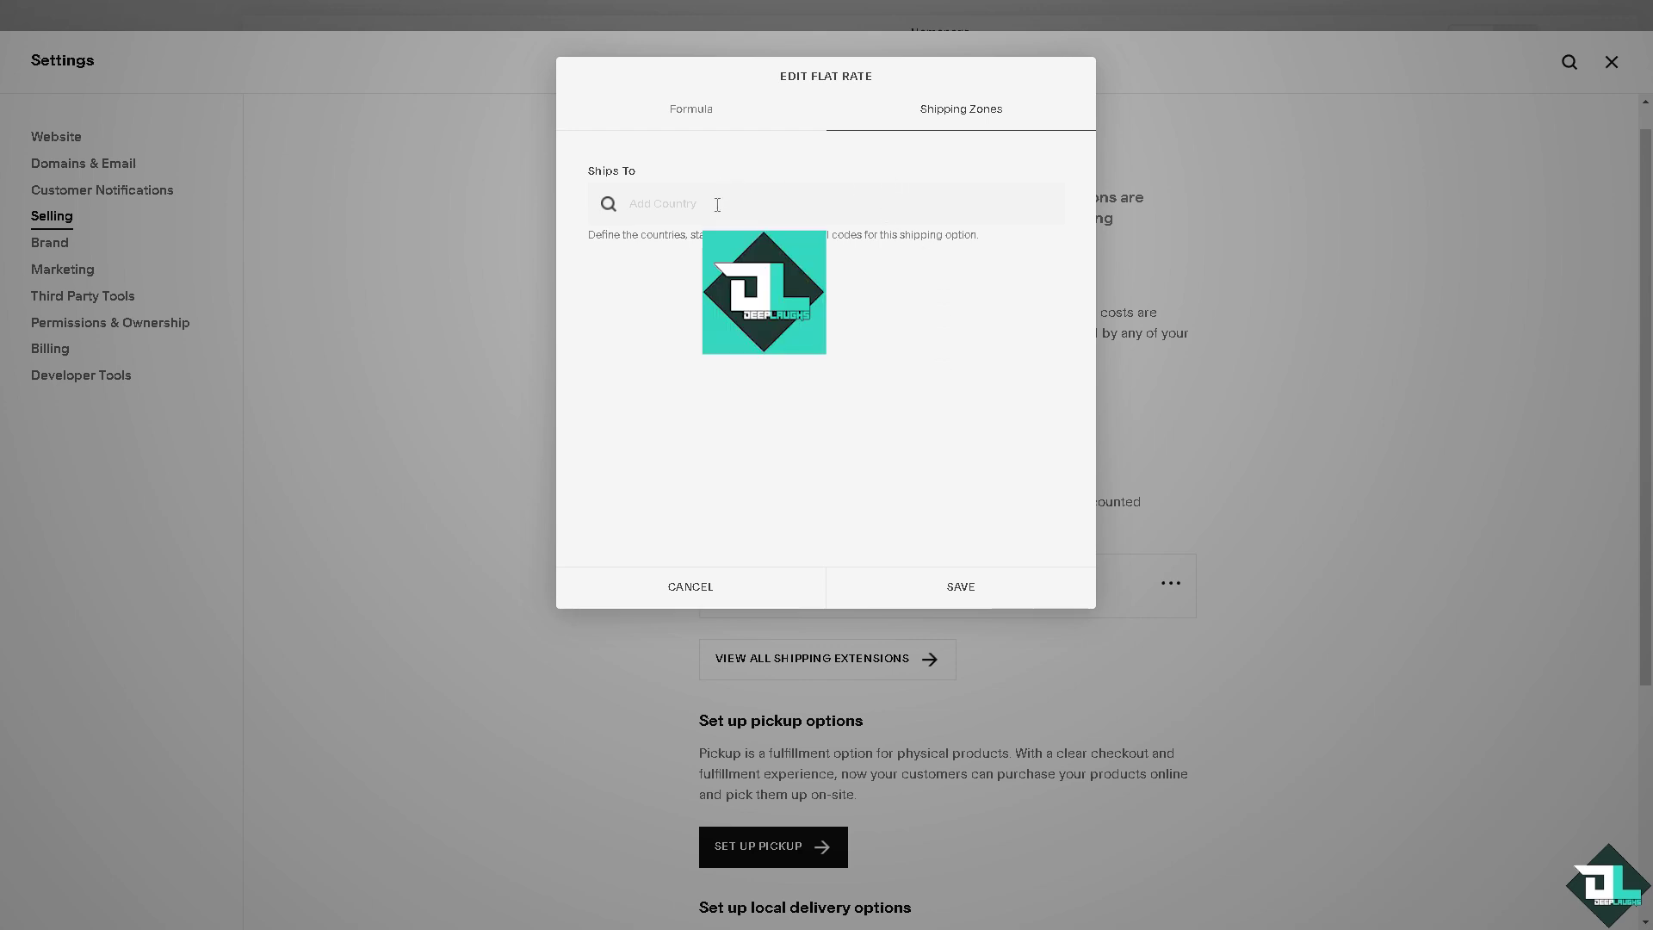
scroll(689, 405, "down", 10)
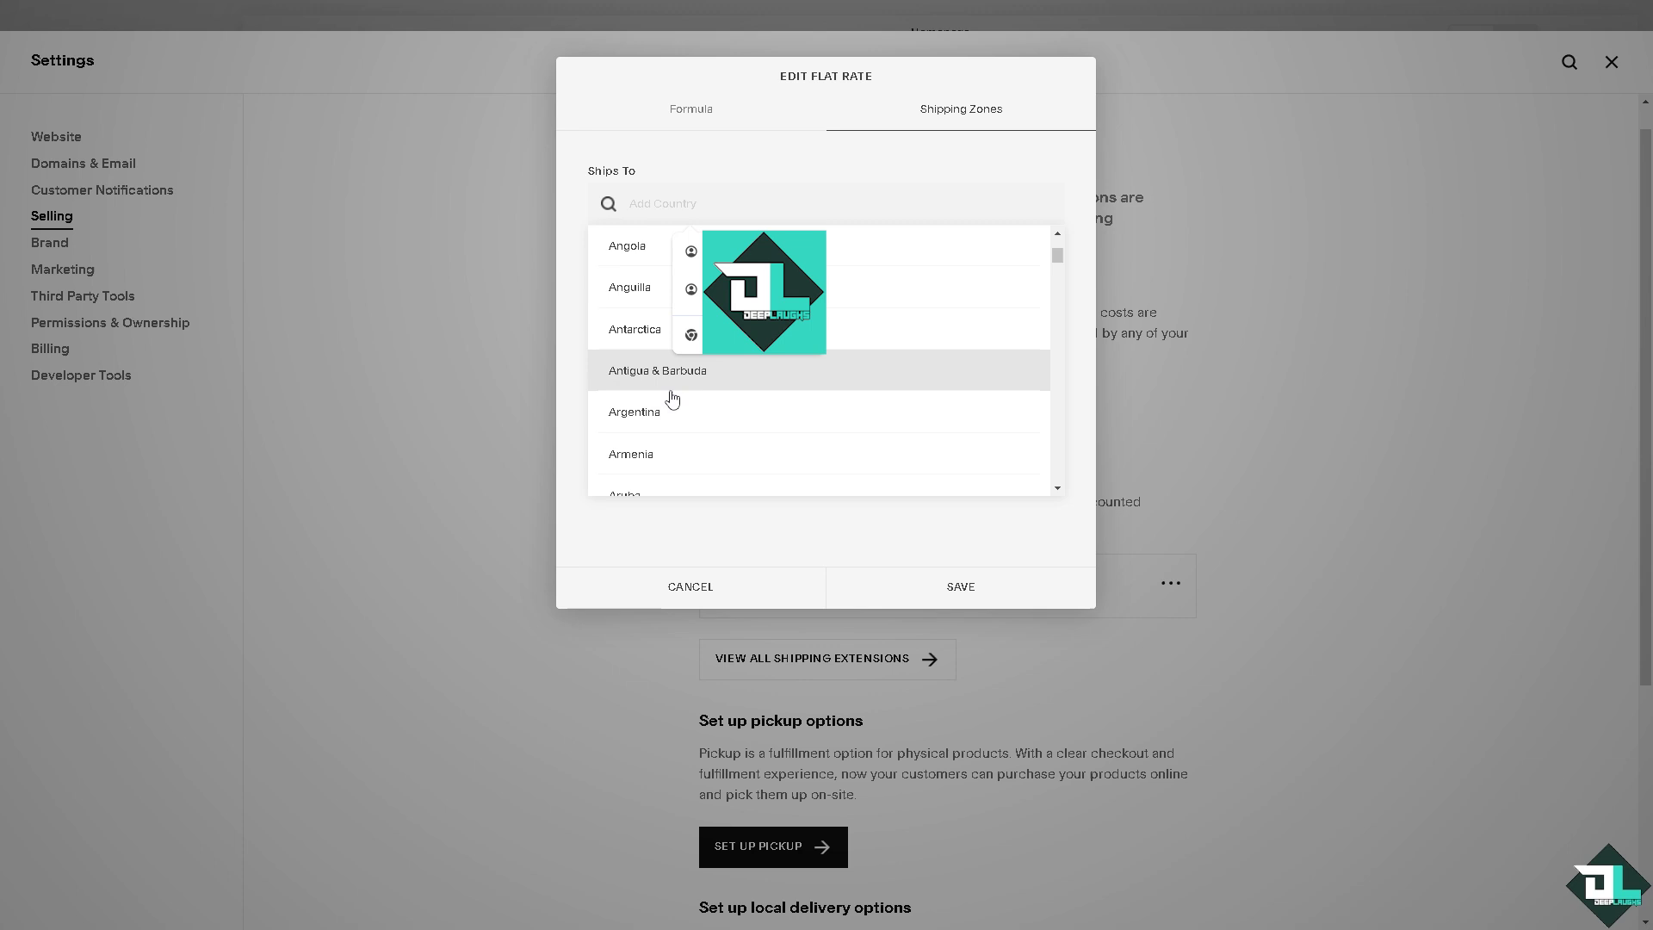
scroll(654, 413, "down", 20)
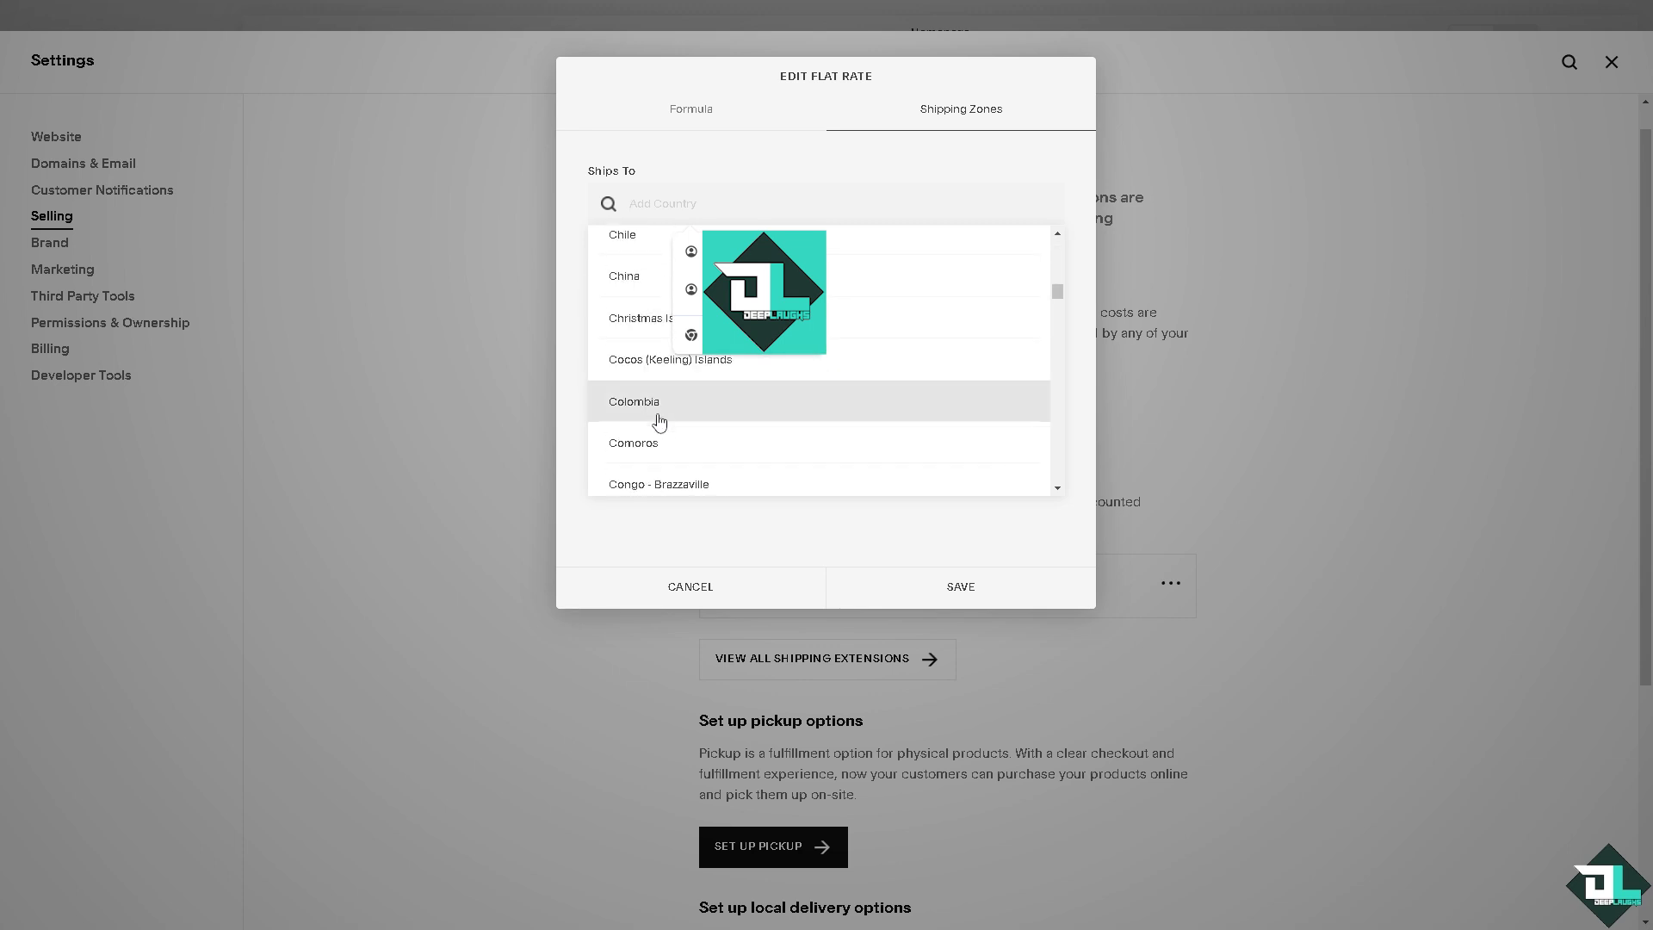
scroll(672, 441, "down", 20)
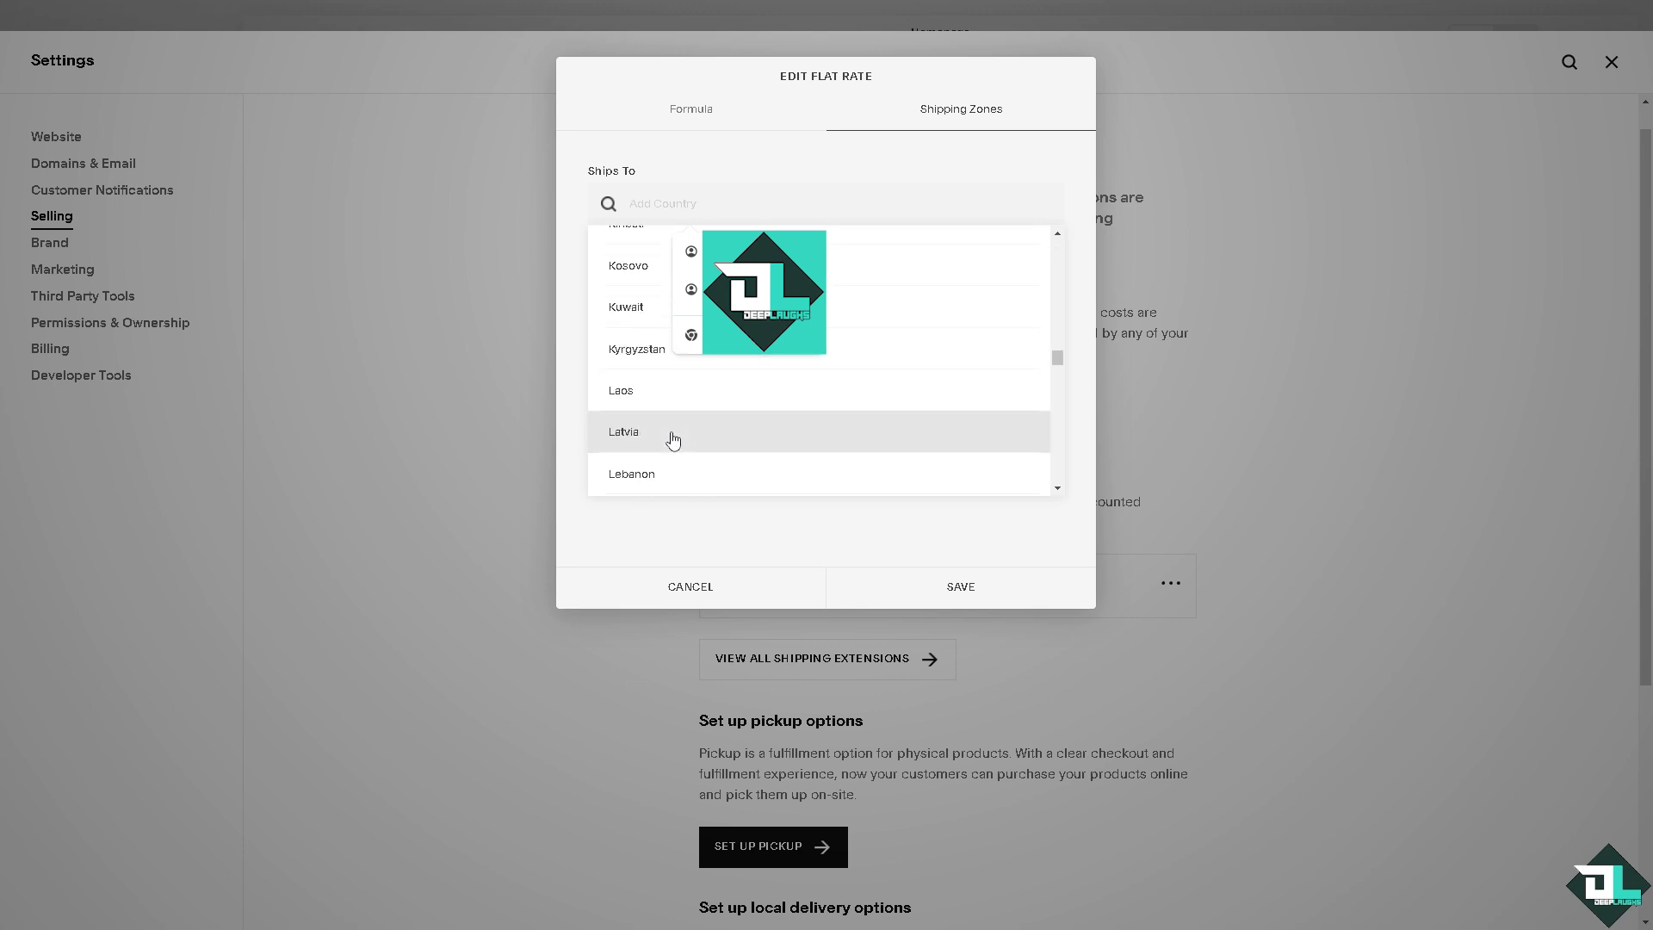
scroll(672, 441, "down", 20)
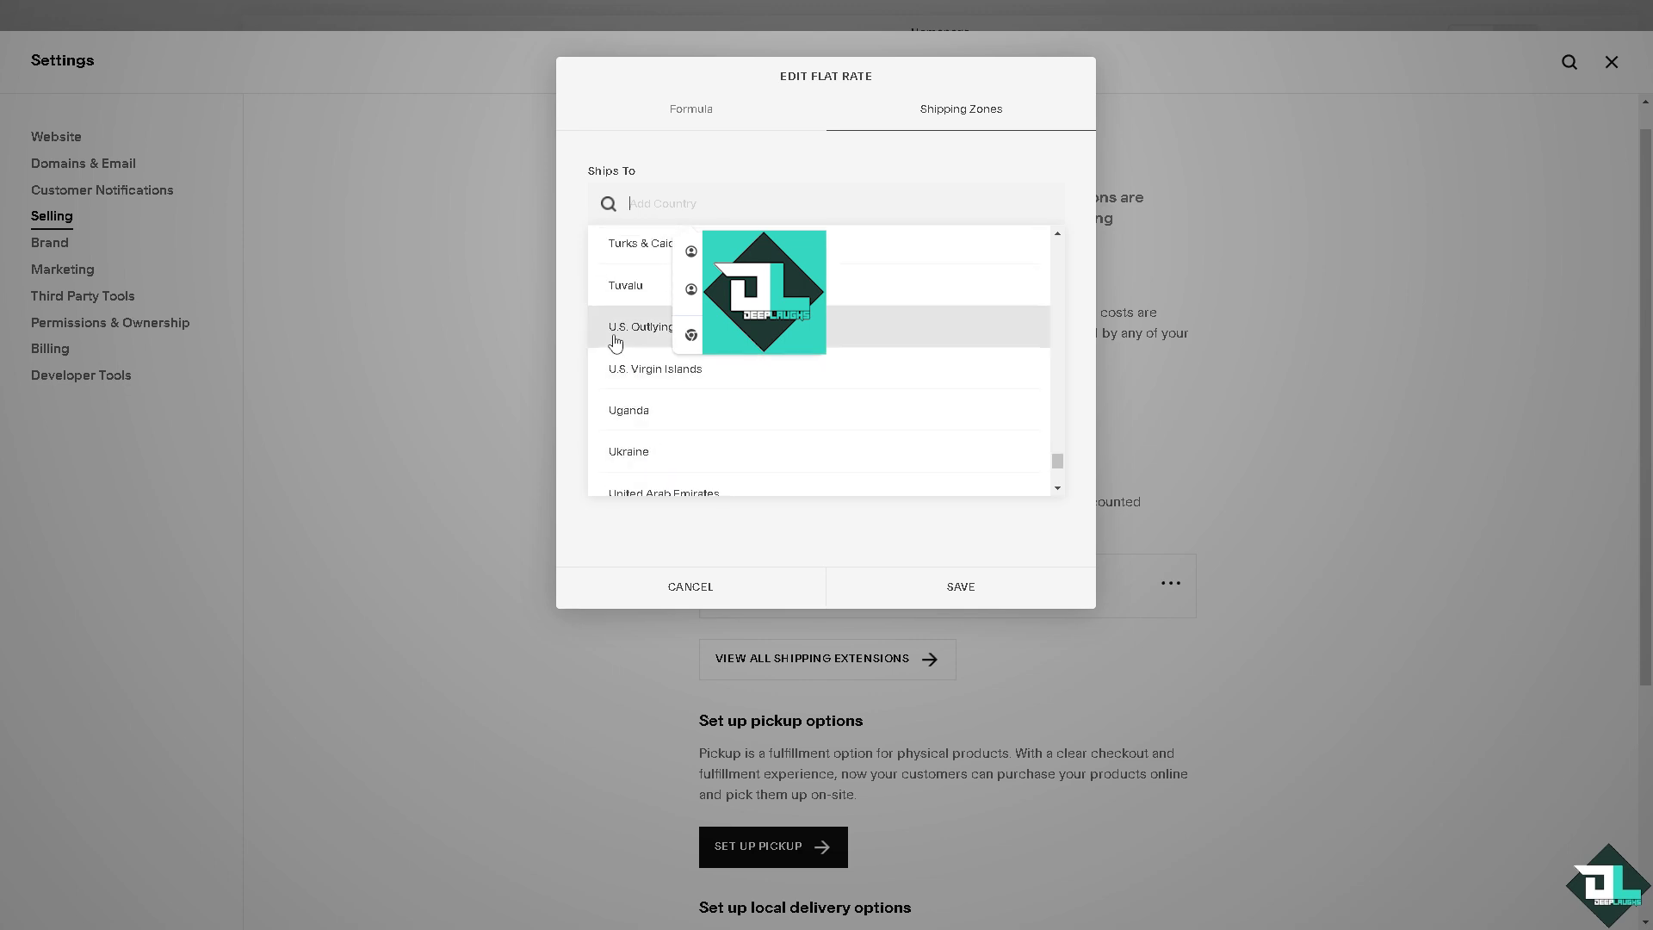
scroll(646, 456, "down", 5)
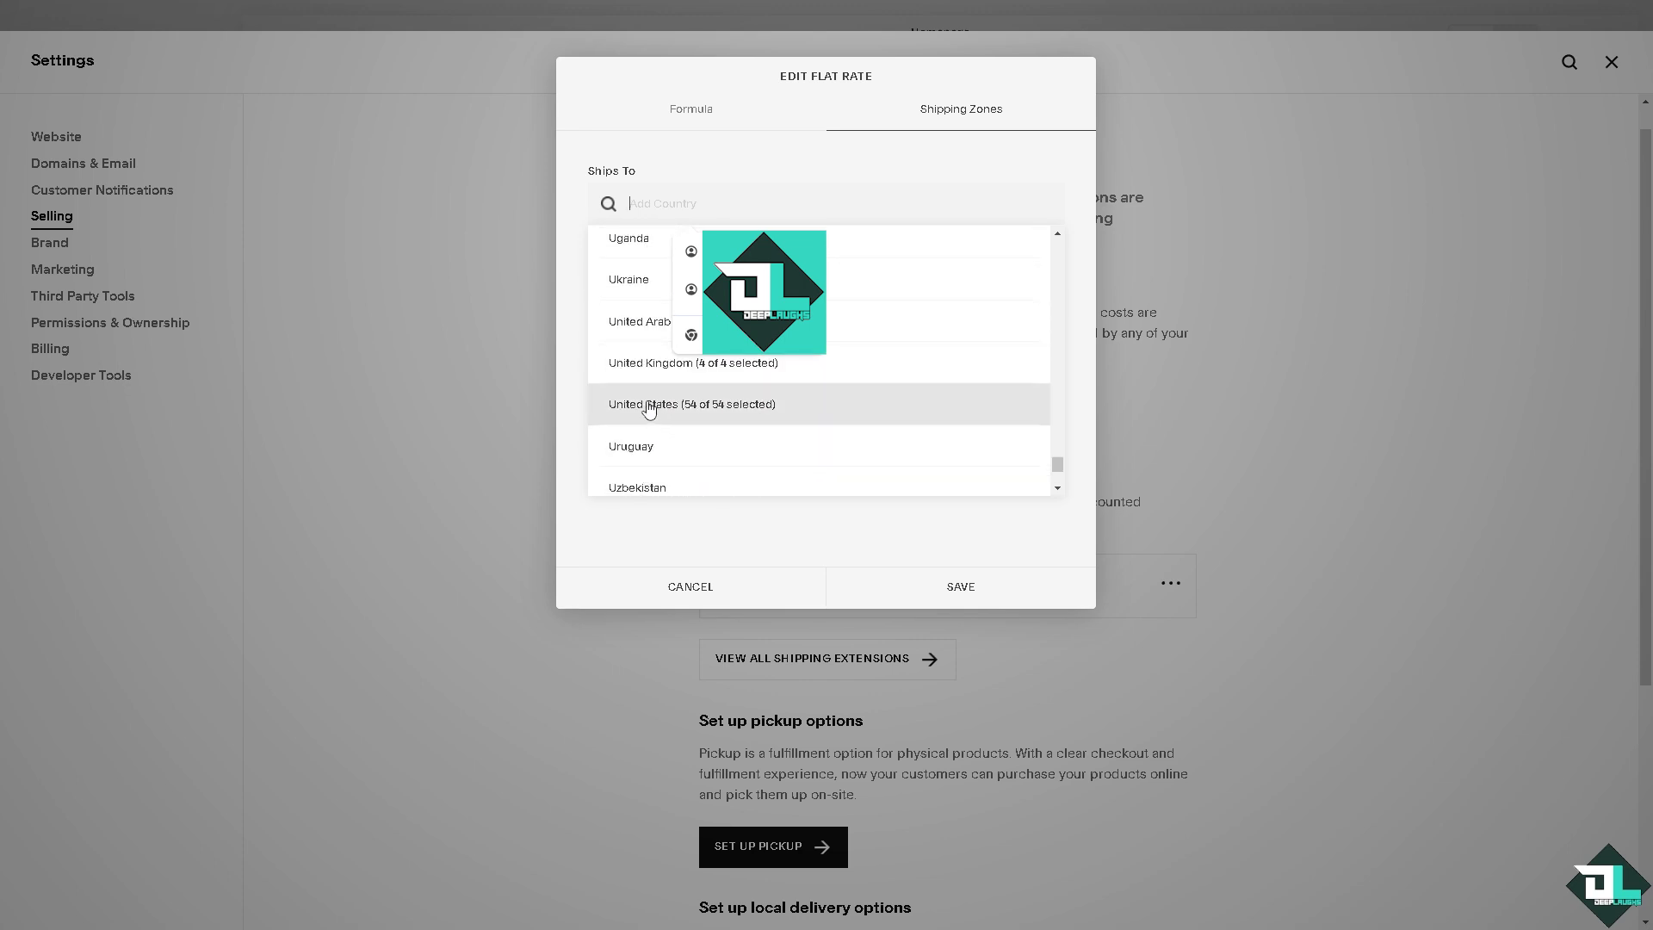
left_click(649, 406)
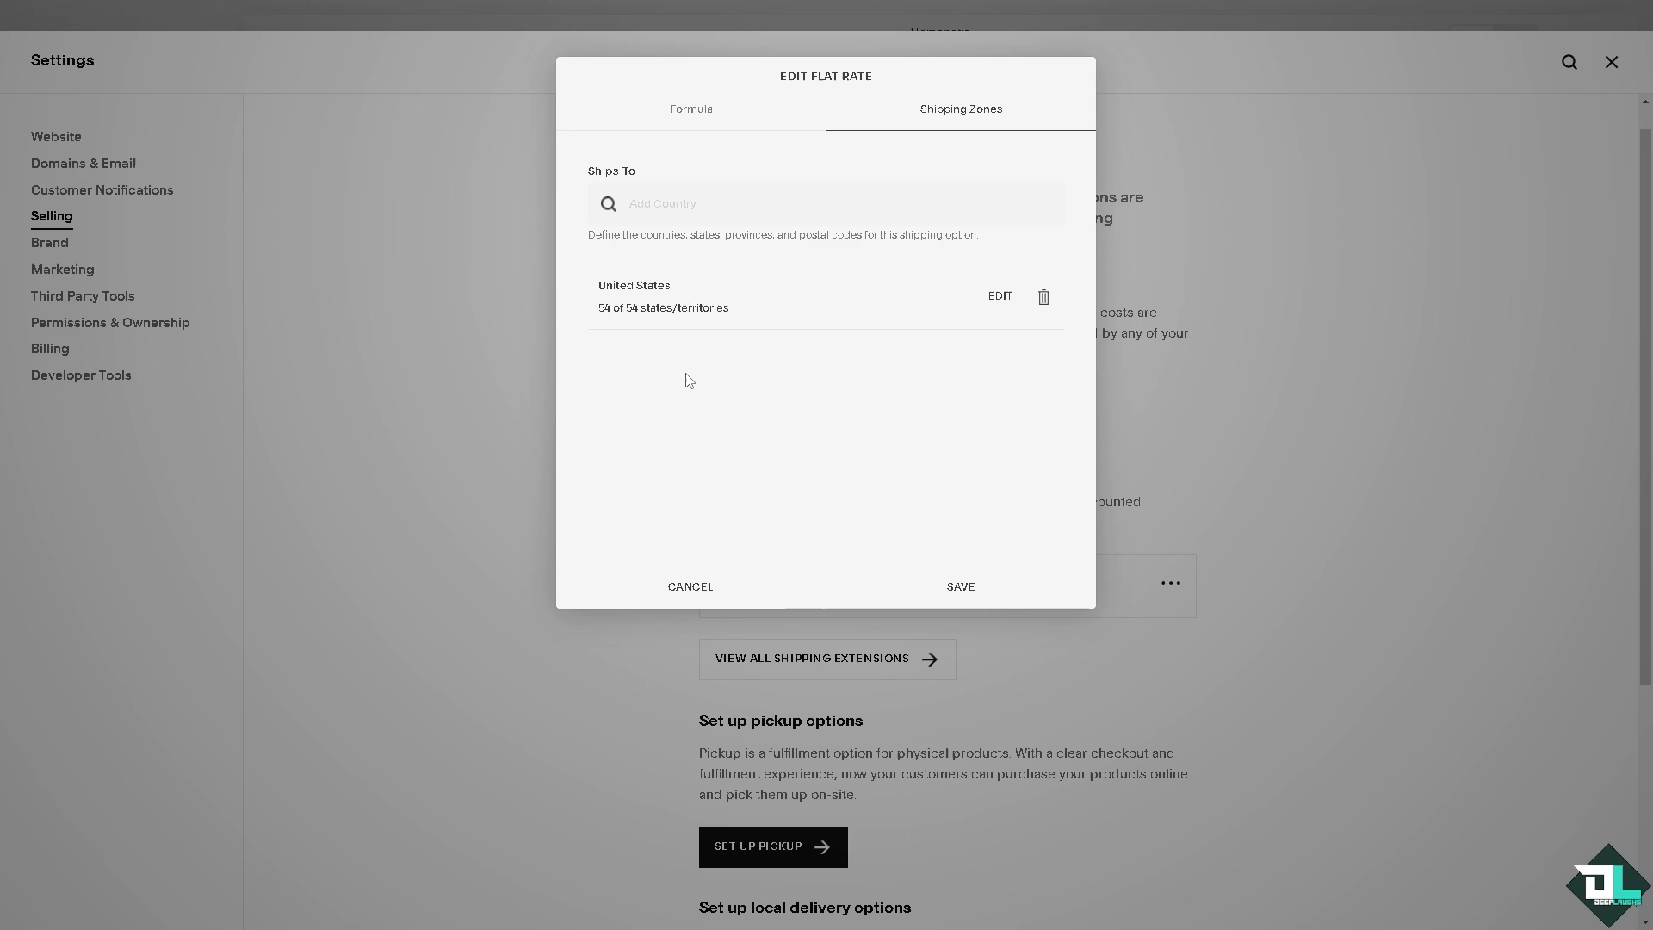
left_click(998, 296)
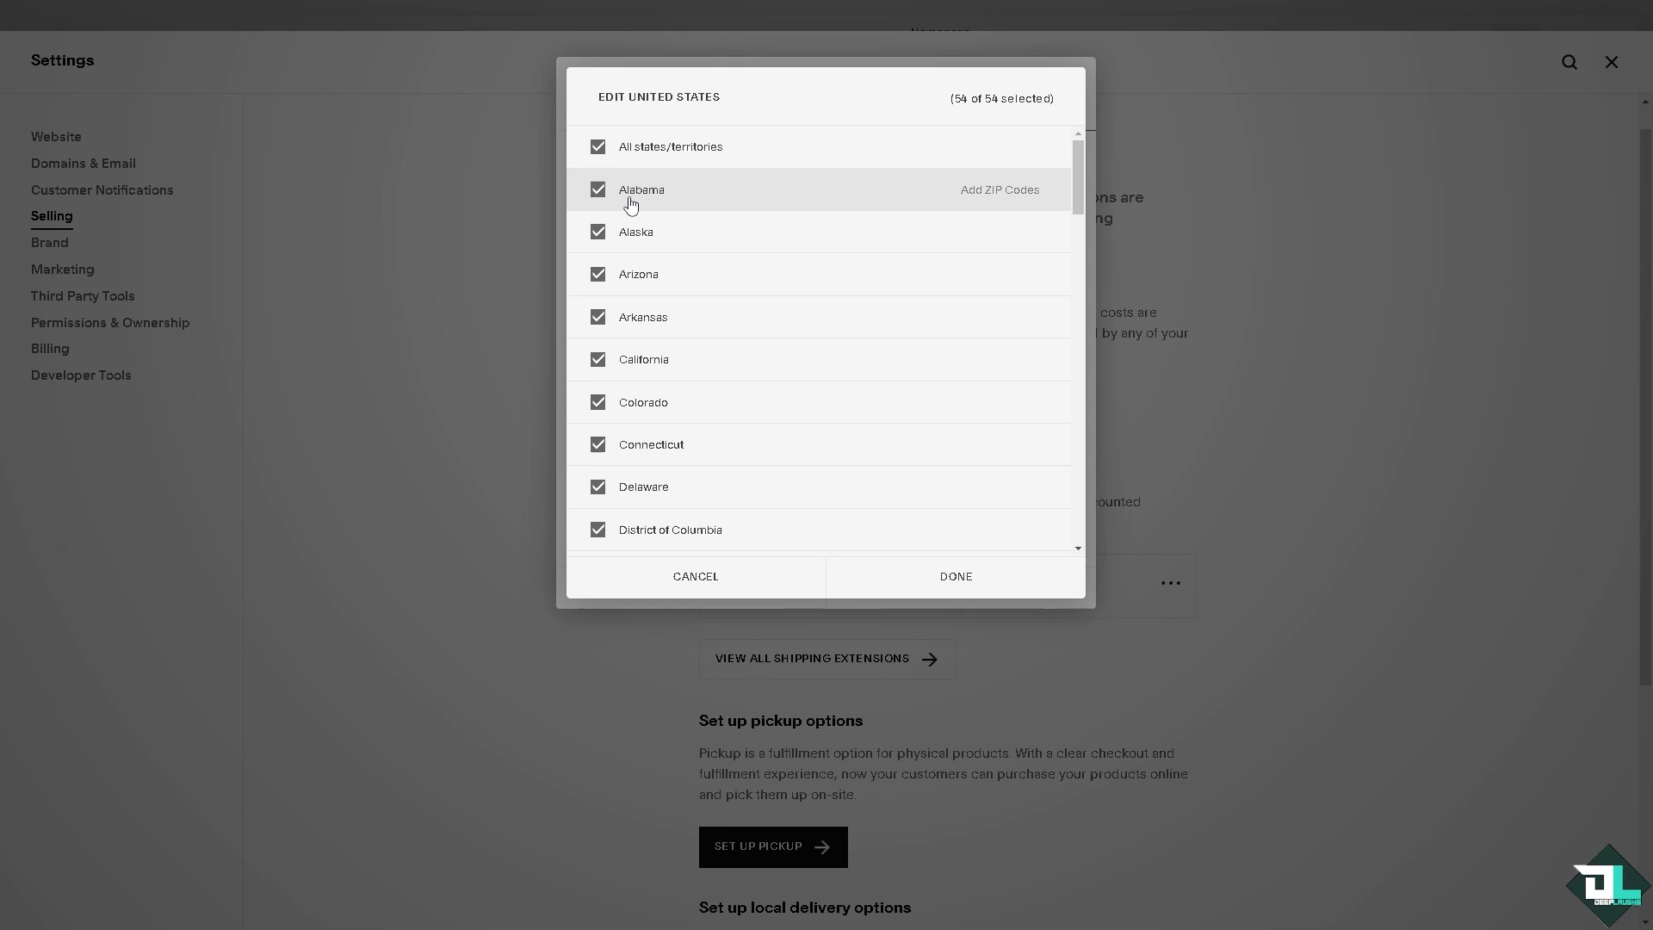
left_click(968, 577)
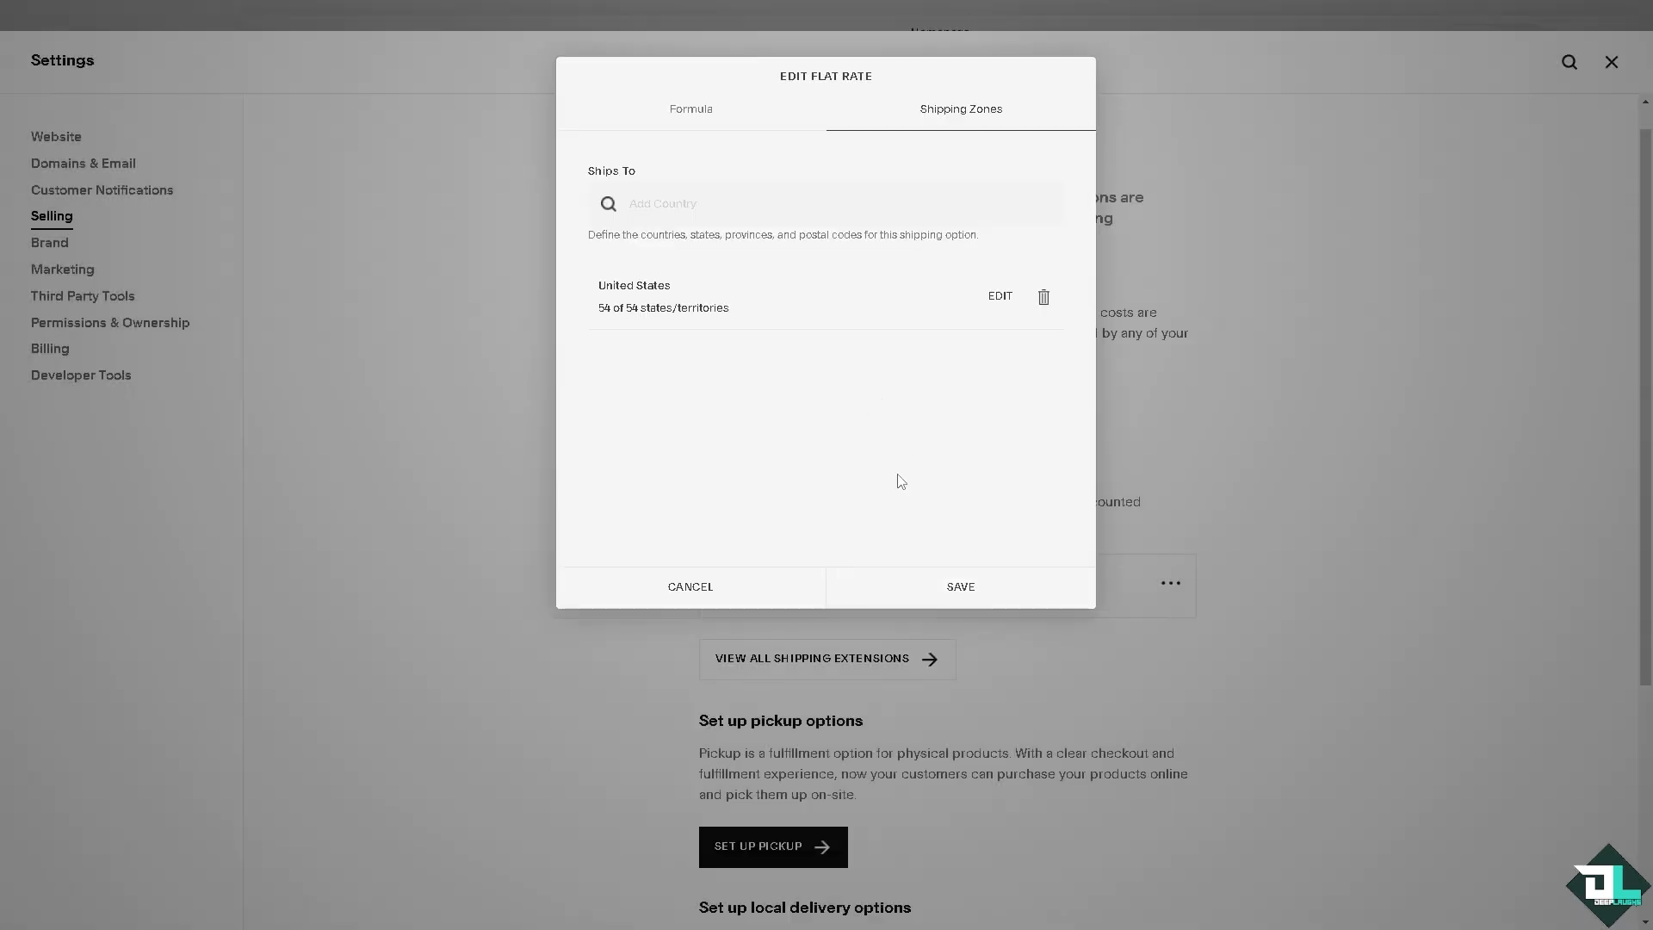
Save the flat rate option and start a Depending on Weight option named 'How to Calculate Shipping Costs on Squarespace'
left_click(944, 589)
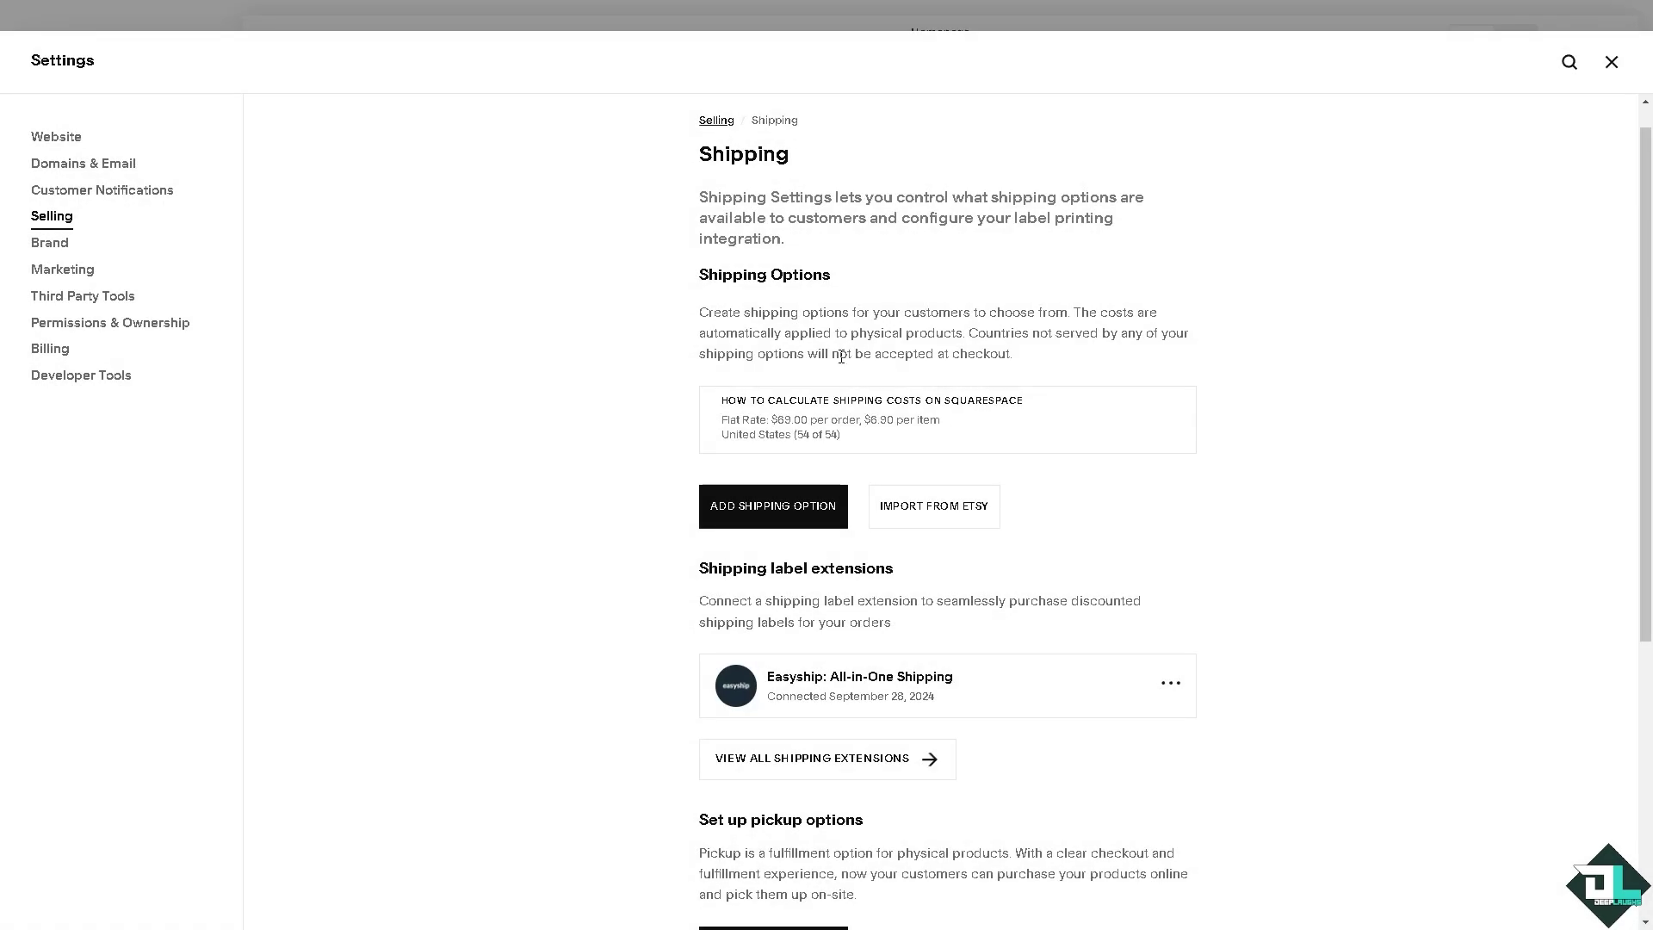
left_click(805, 510)
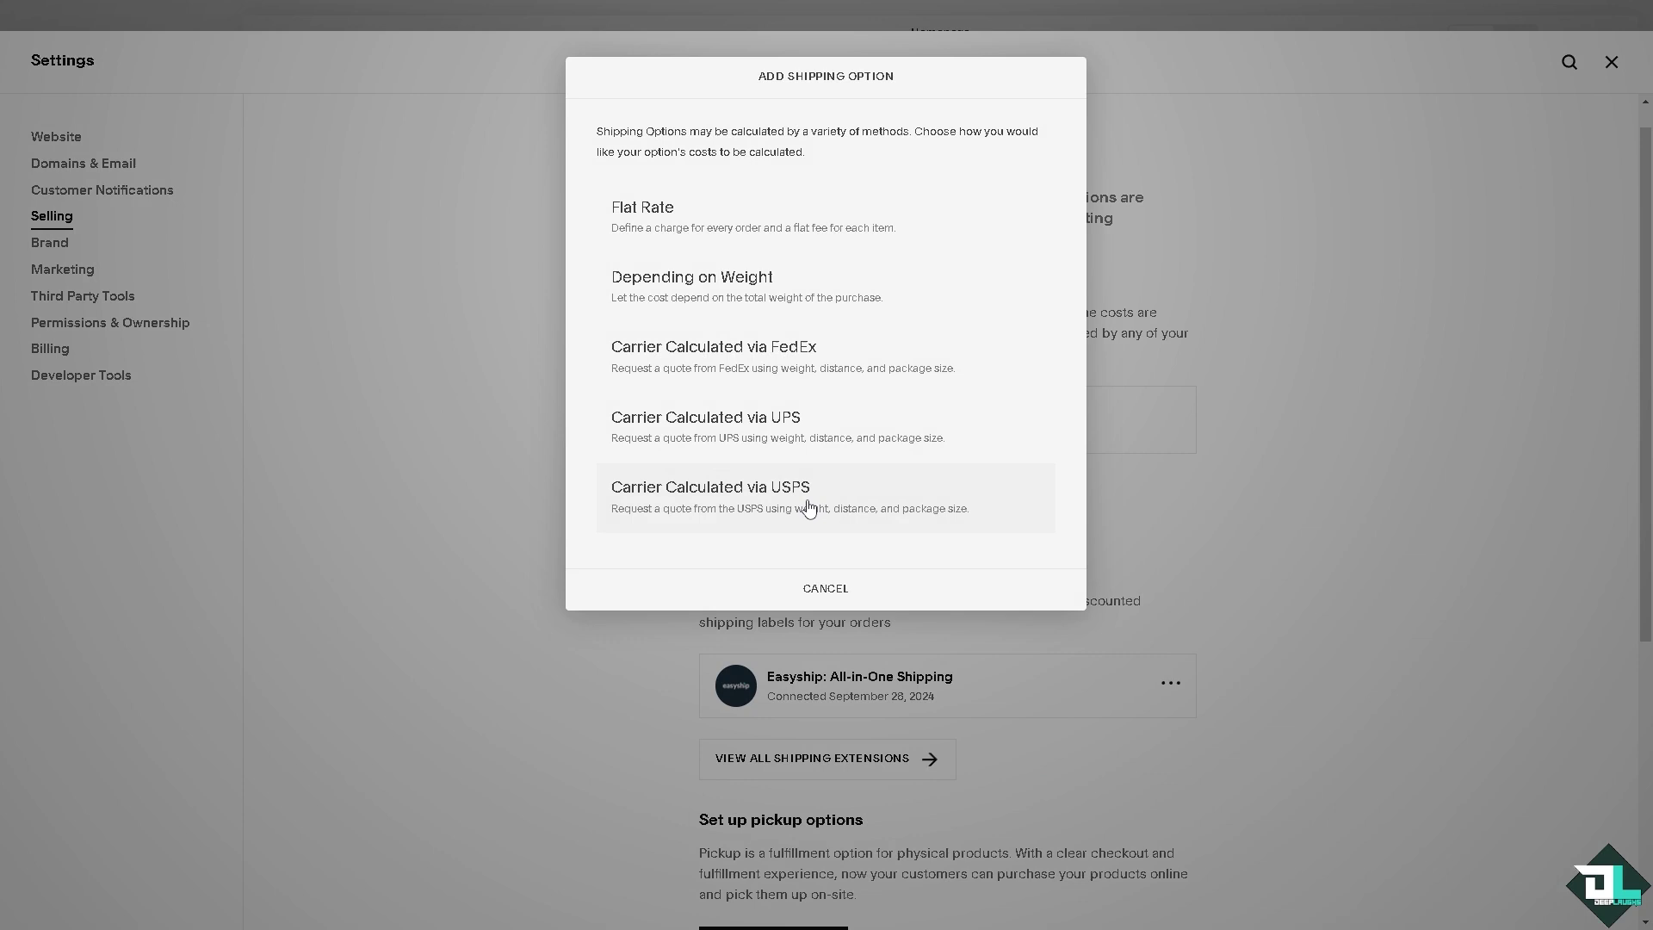
left_click(697, 297)
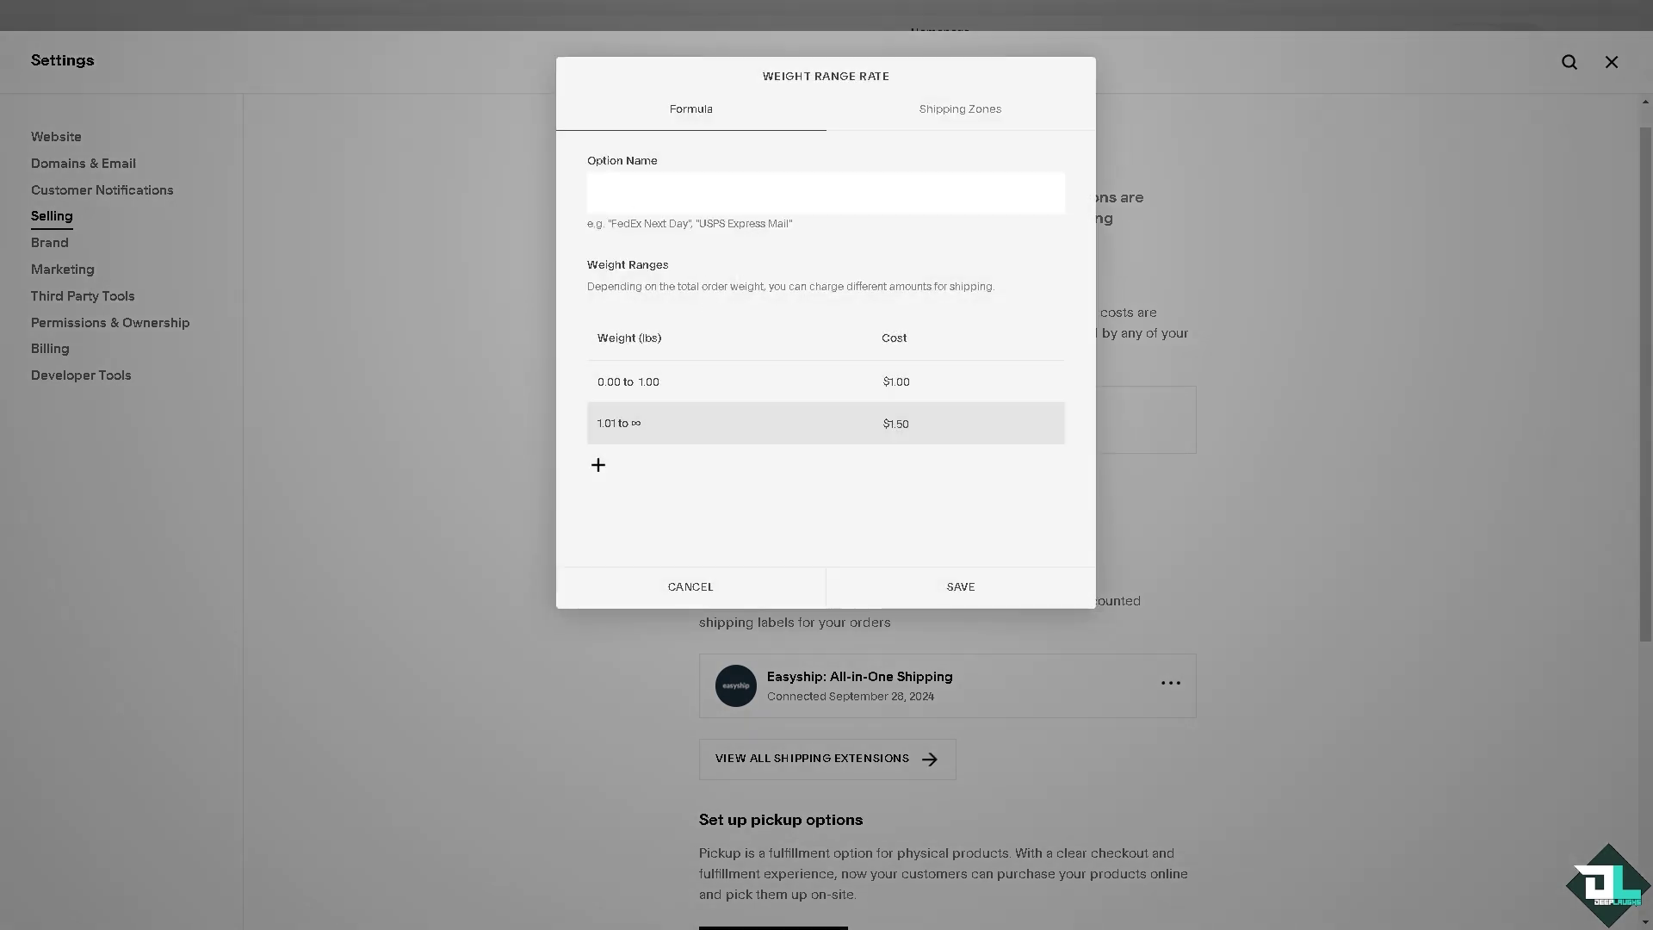
type("How to Calculate Shipping Costs on Squarespace")
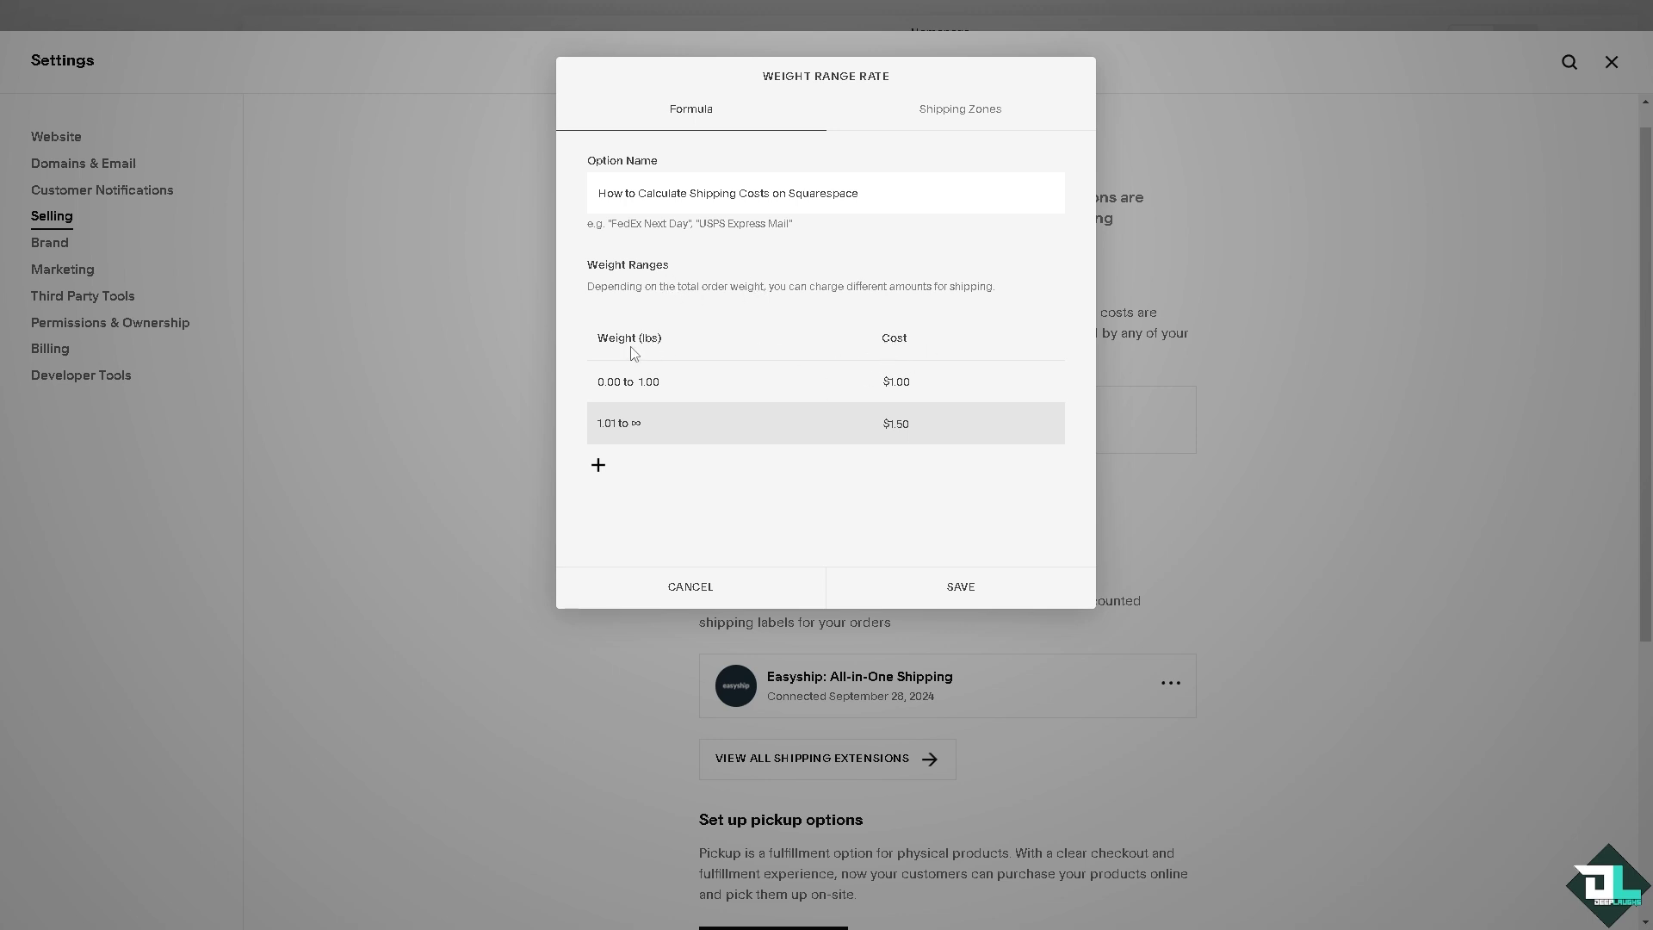
Set the weight ranges to $69.00 up to 69 lb and $690.00 above, and add another range row
left_click(644, 384)
double_click(646, 381)
type("2")
left_click(709, 487)
double_click(926, 382)
type("69")
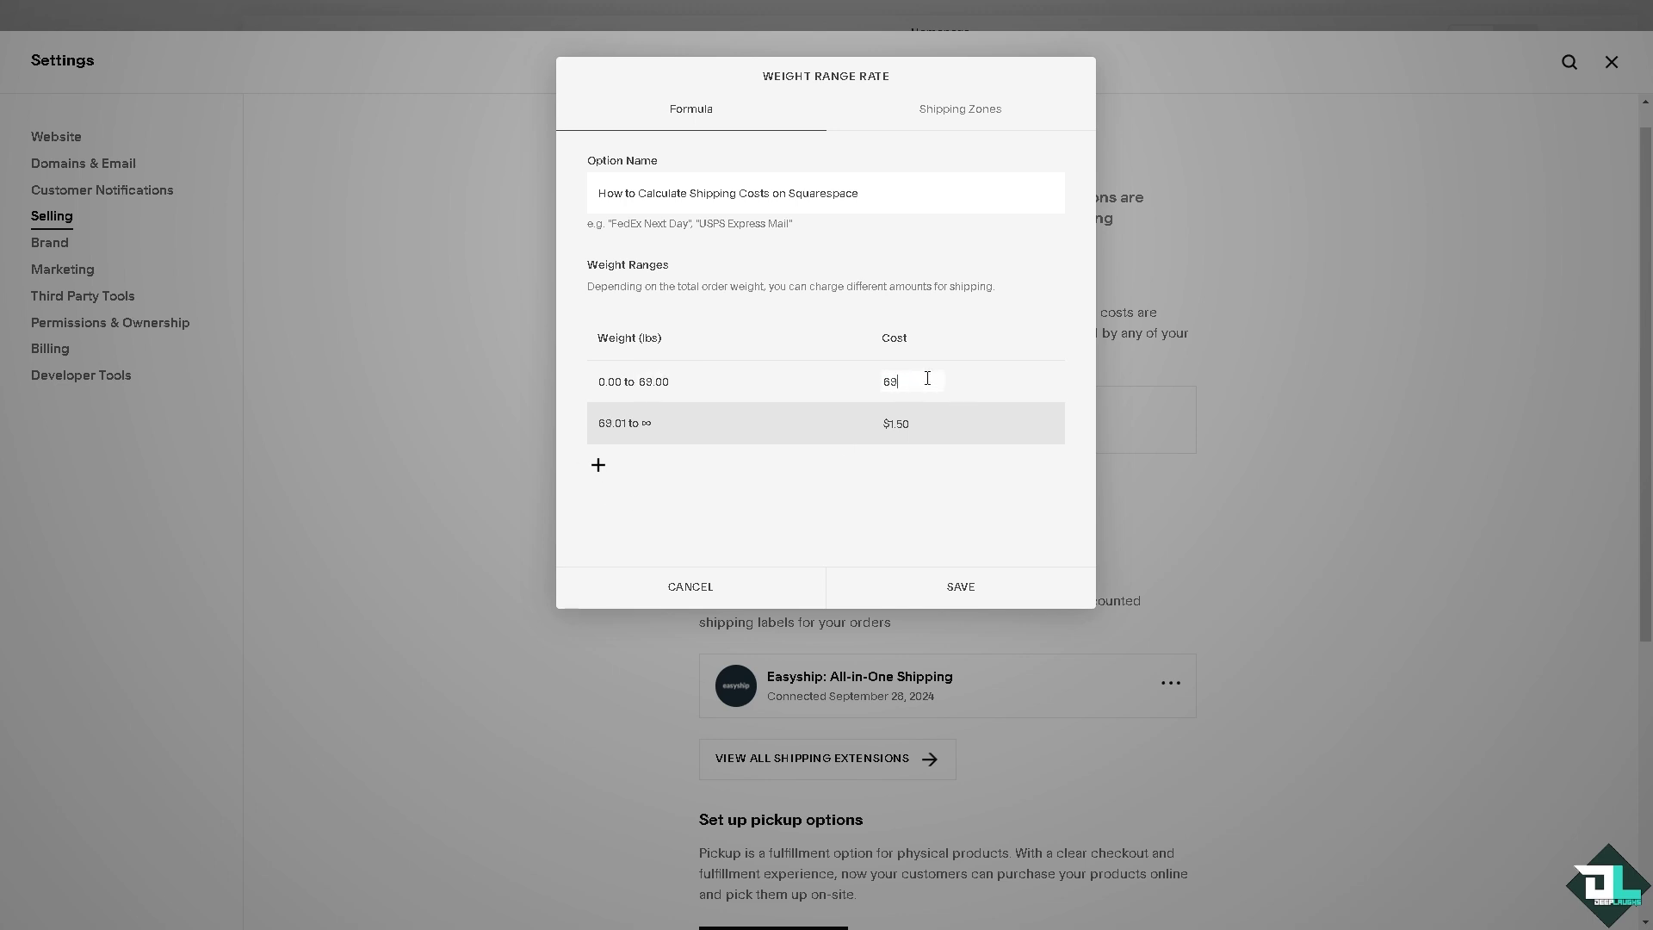
left_click(832, 488)
left_click(913, 423)
left_click_drag(916, 423, 856, 422)
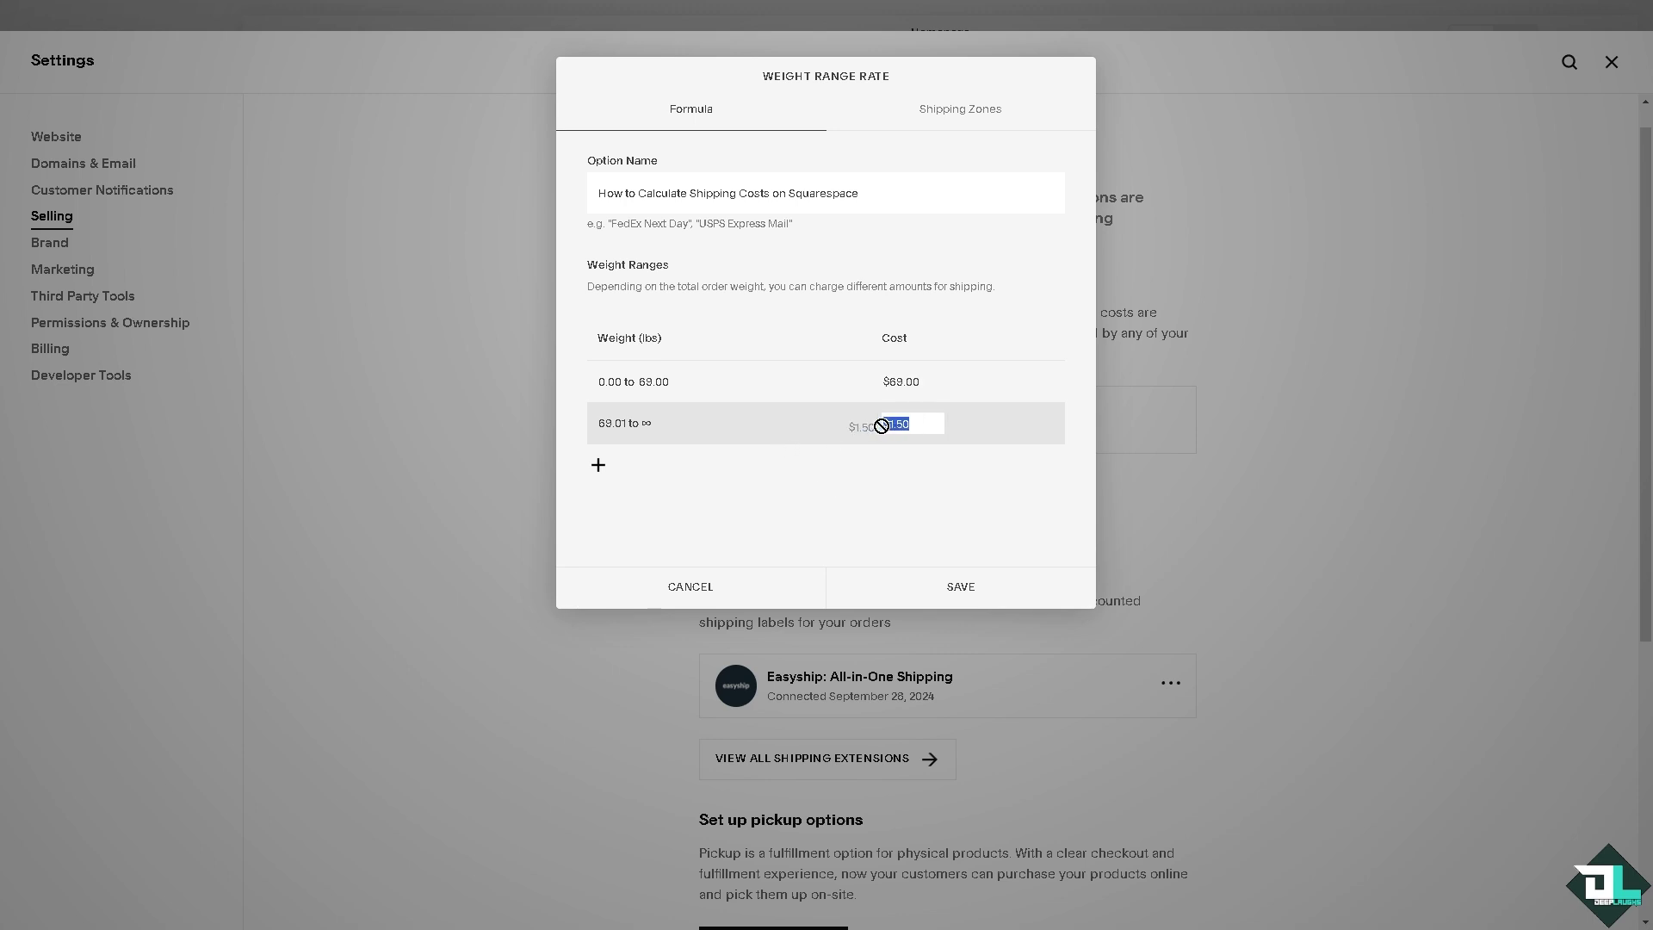
type("690")
left_click(840, 511)
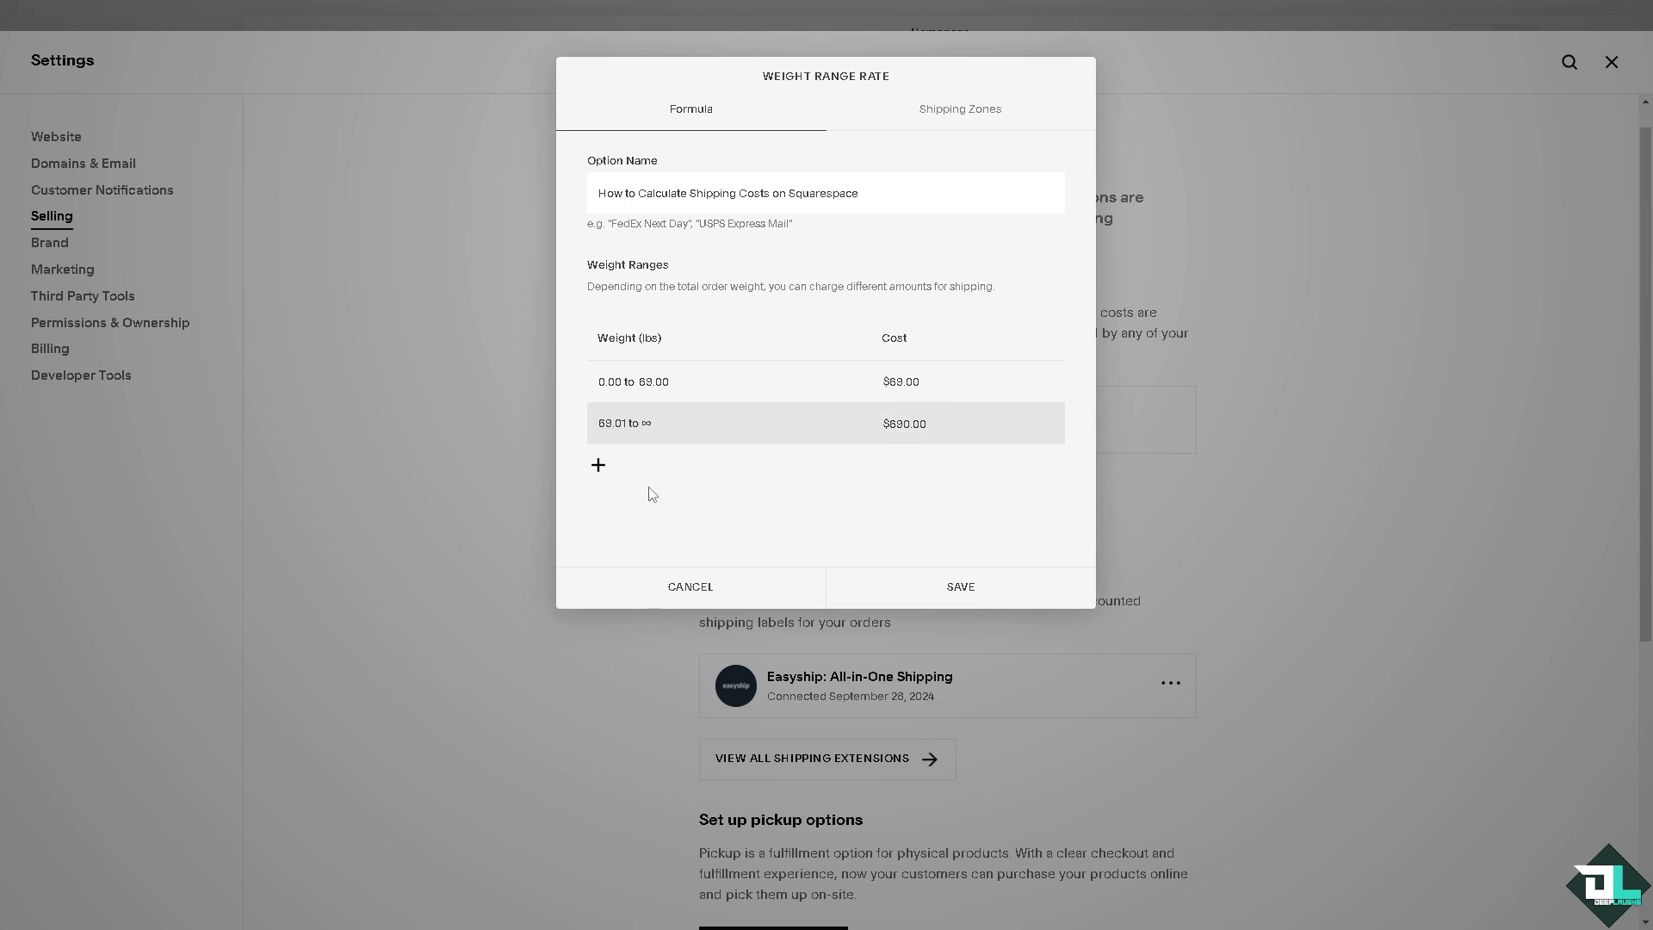
left_click(598, 466)
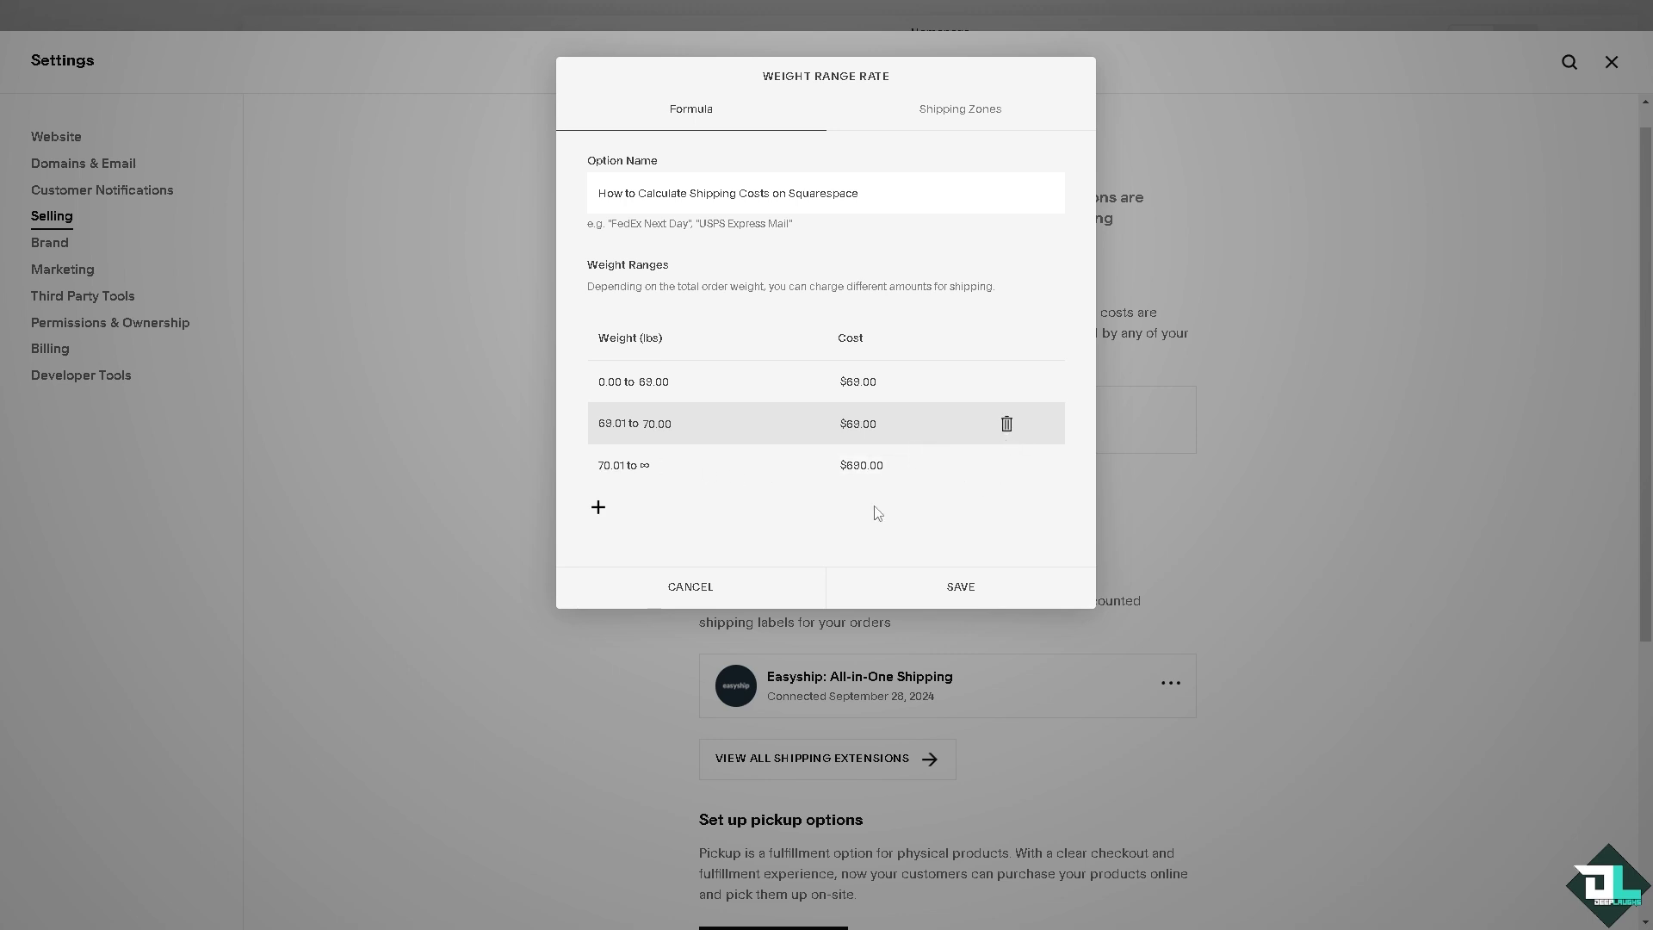
Assign United States as the weight-range option's shipping zone and save the option
left_click(978, 600)
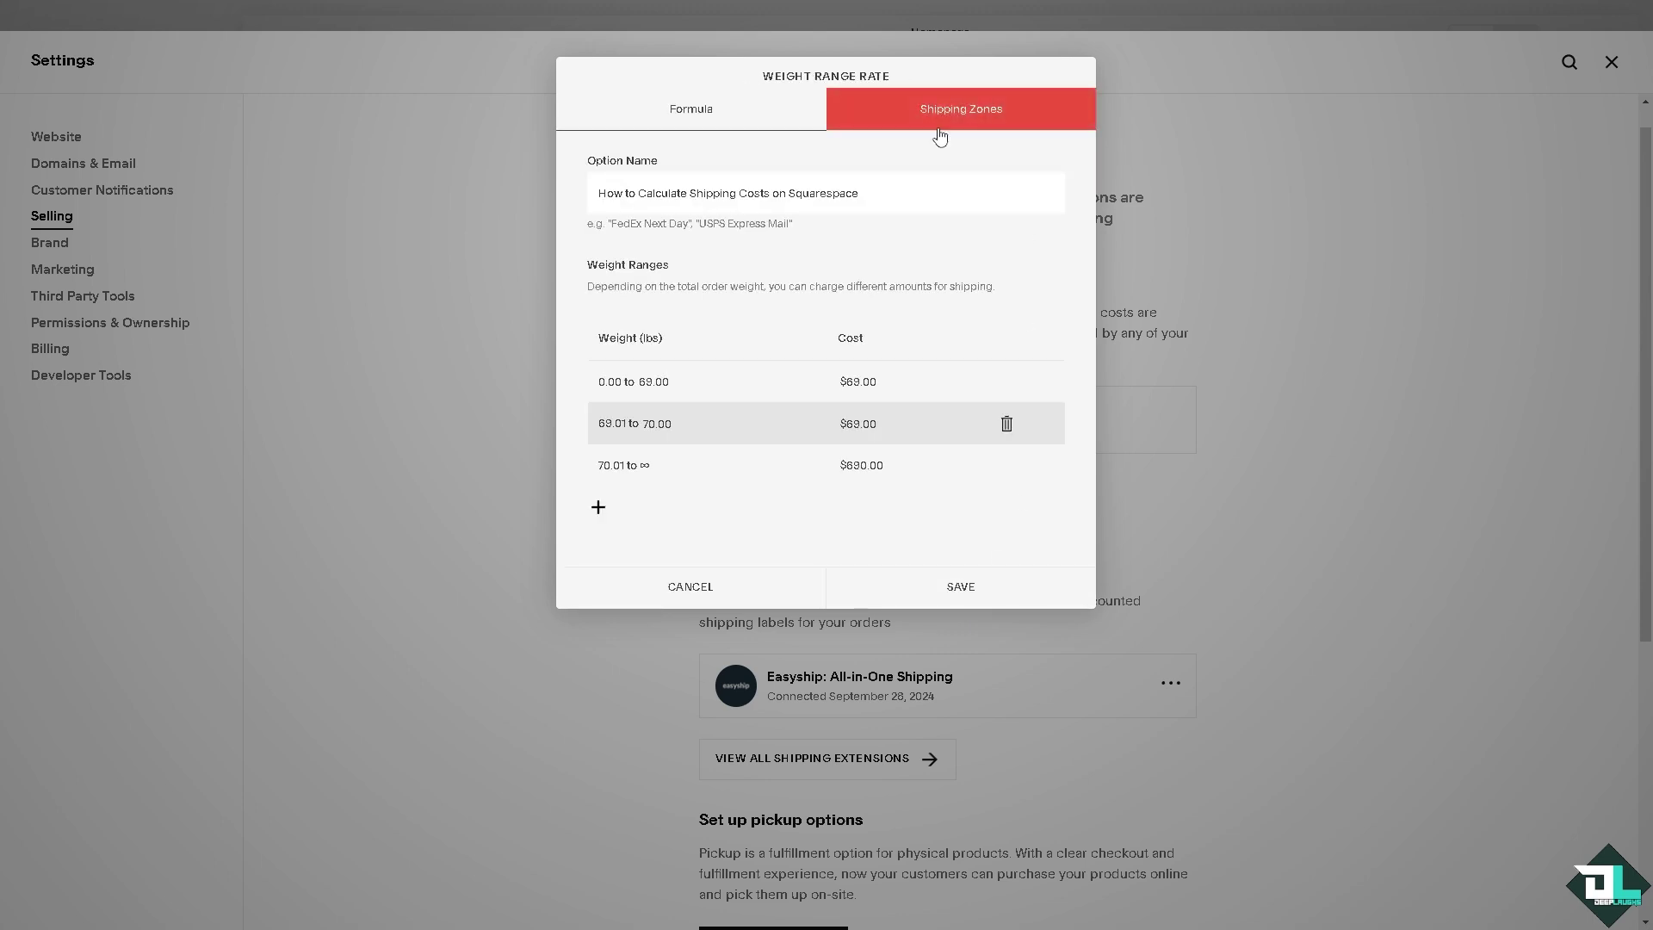
left_click(949, 112)
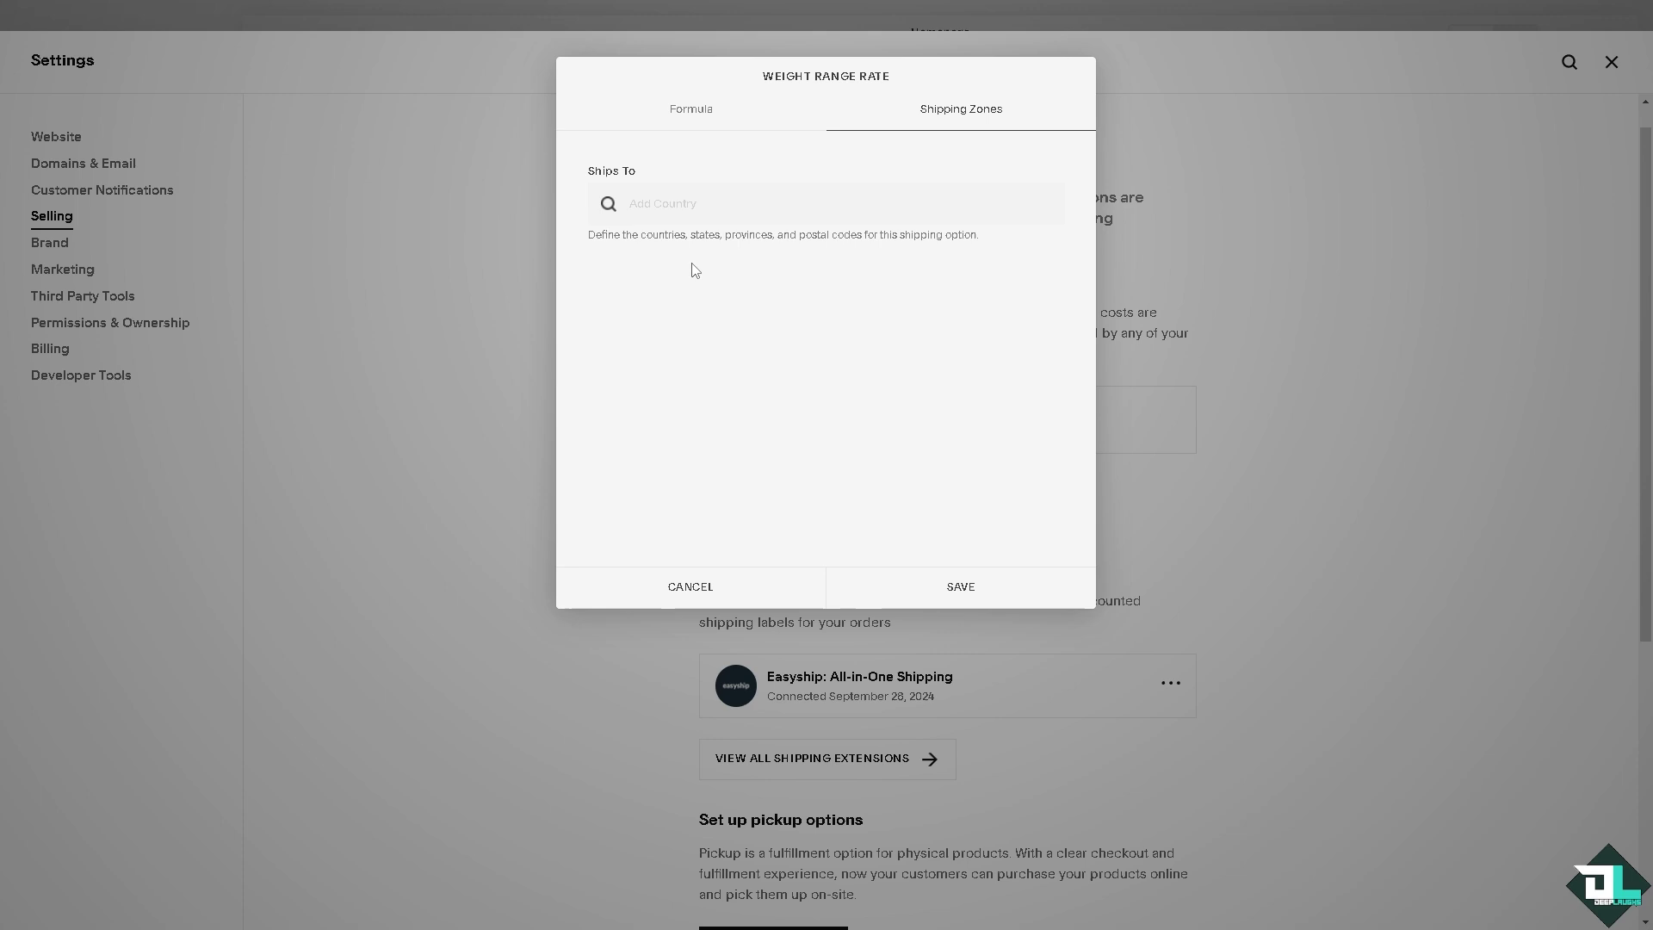
left_click(980, 596)
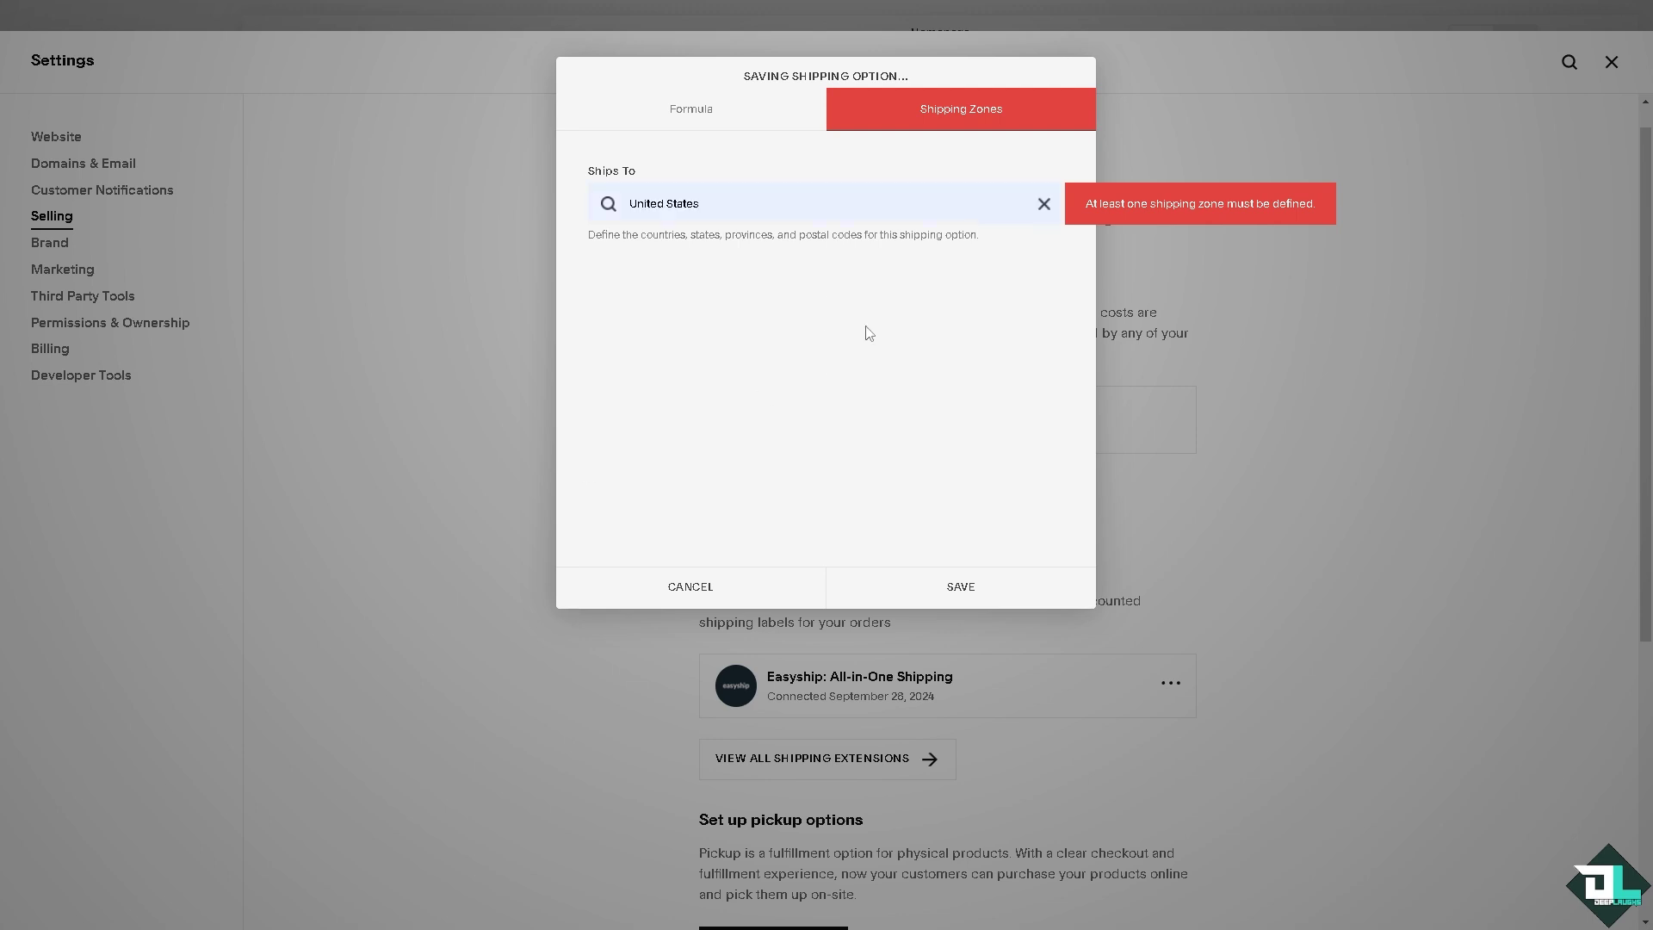
left_click(978, 594)
key("Return")
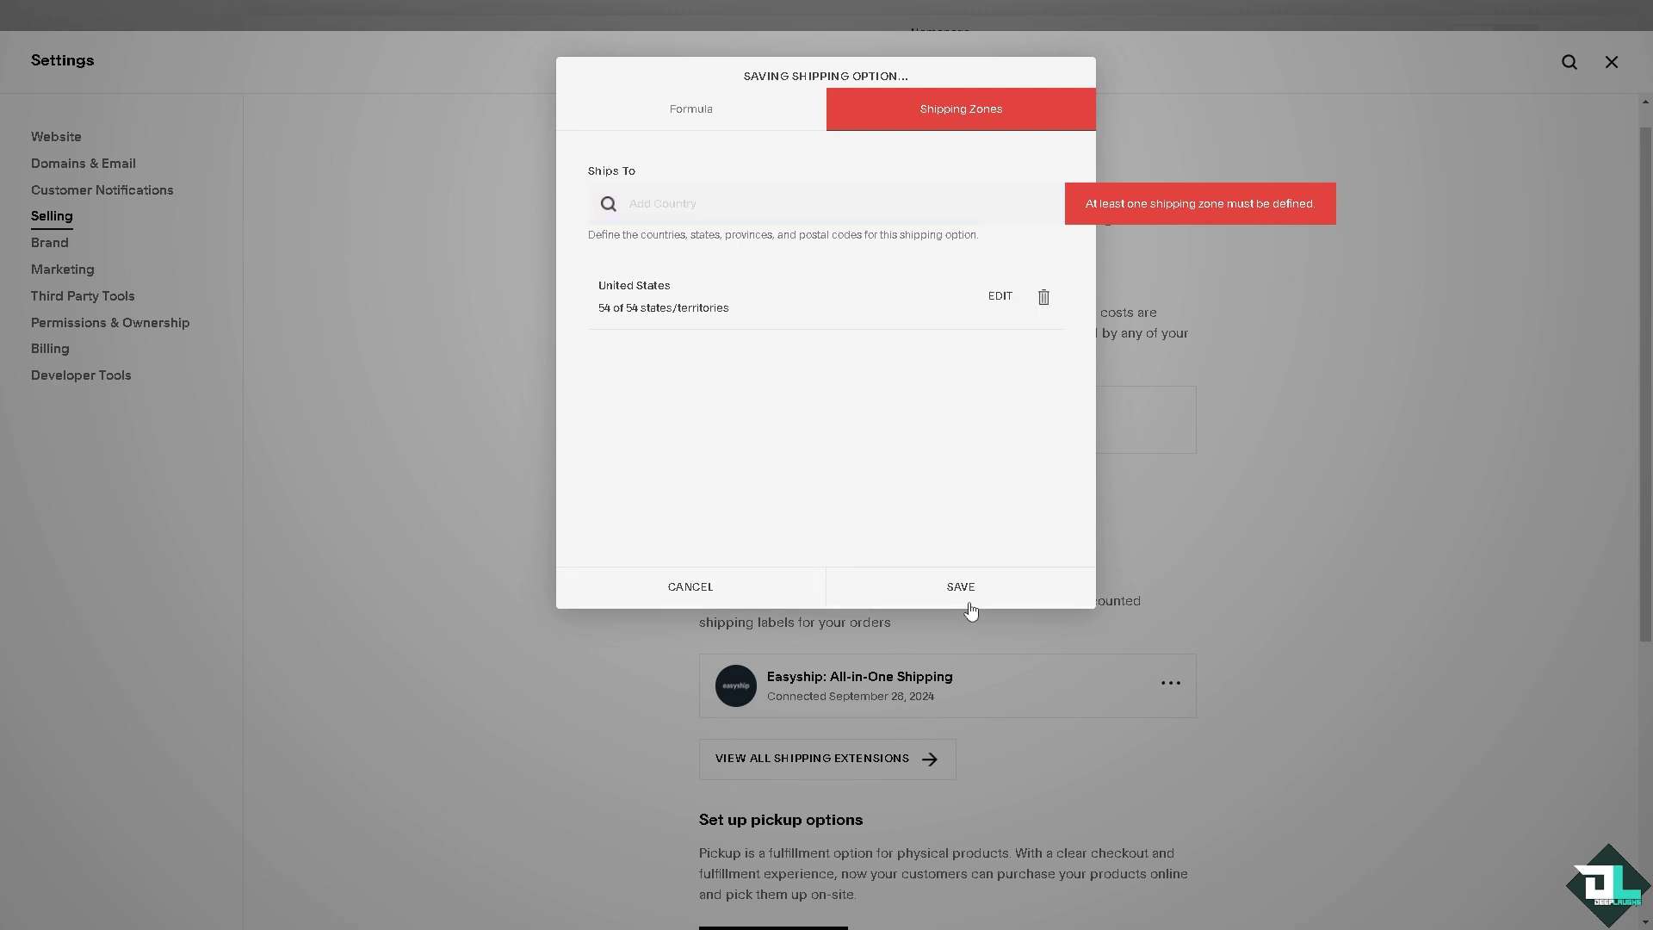
left_click(965, 598)
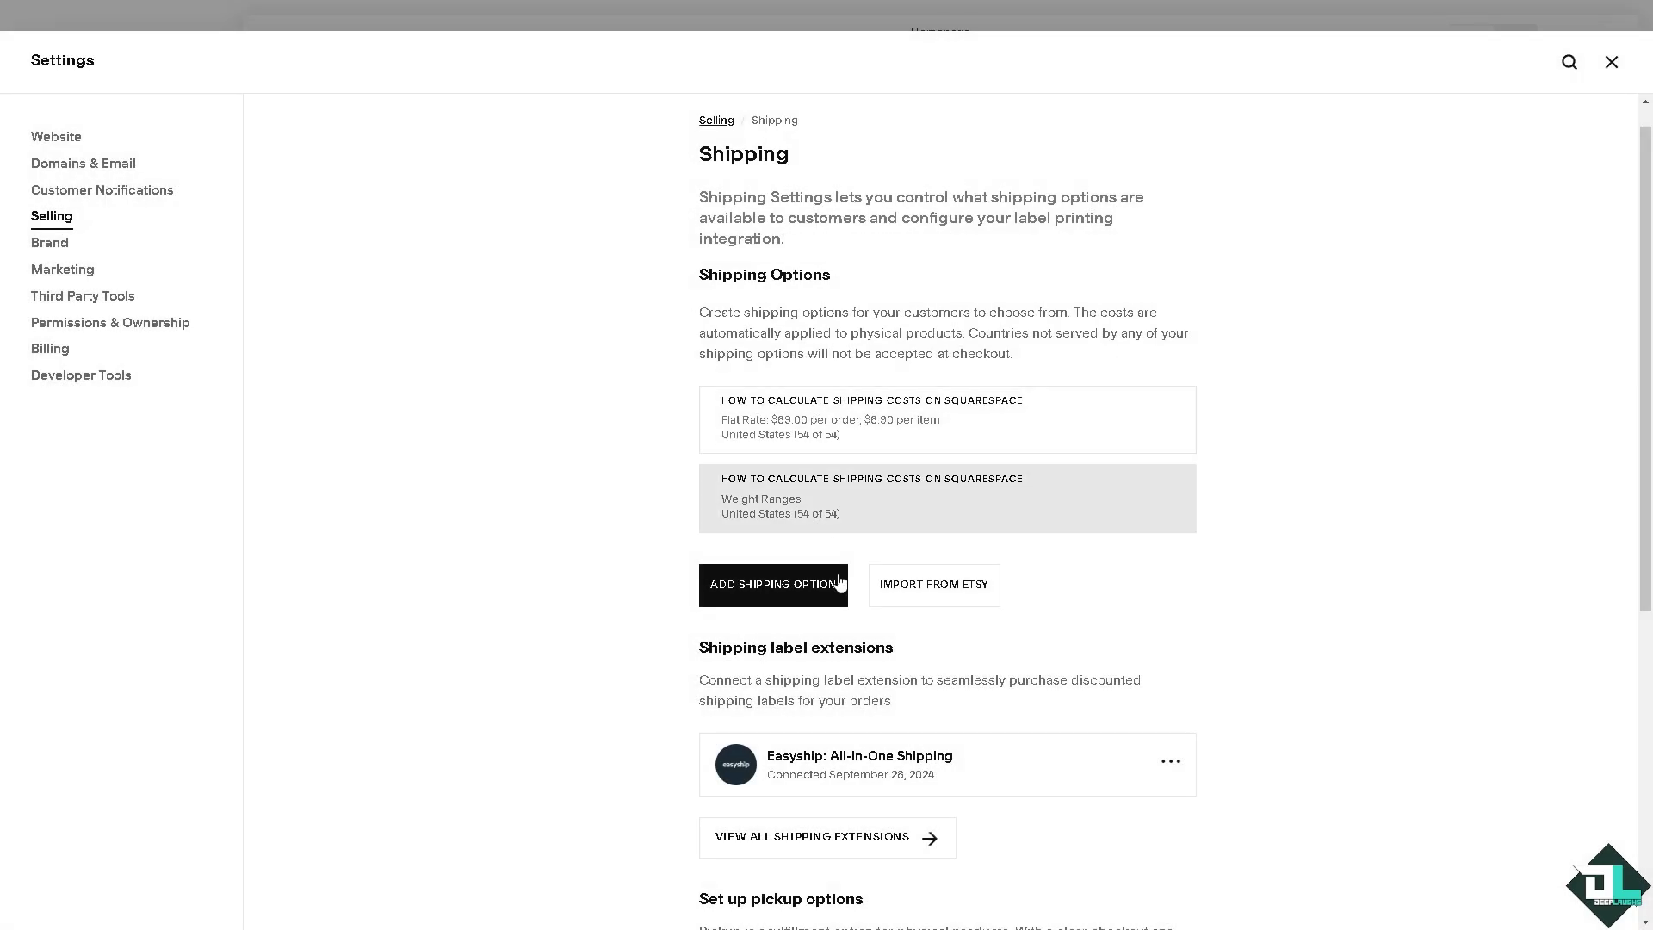
Add a FedEx carrier-calculated option with Ground Home Delivery, Priority, Standard, 2Day, Express Saver and First Overnight
left_click(793, 599)
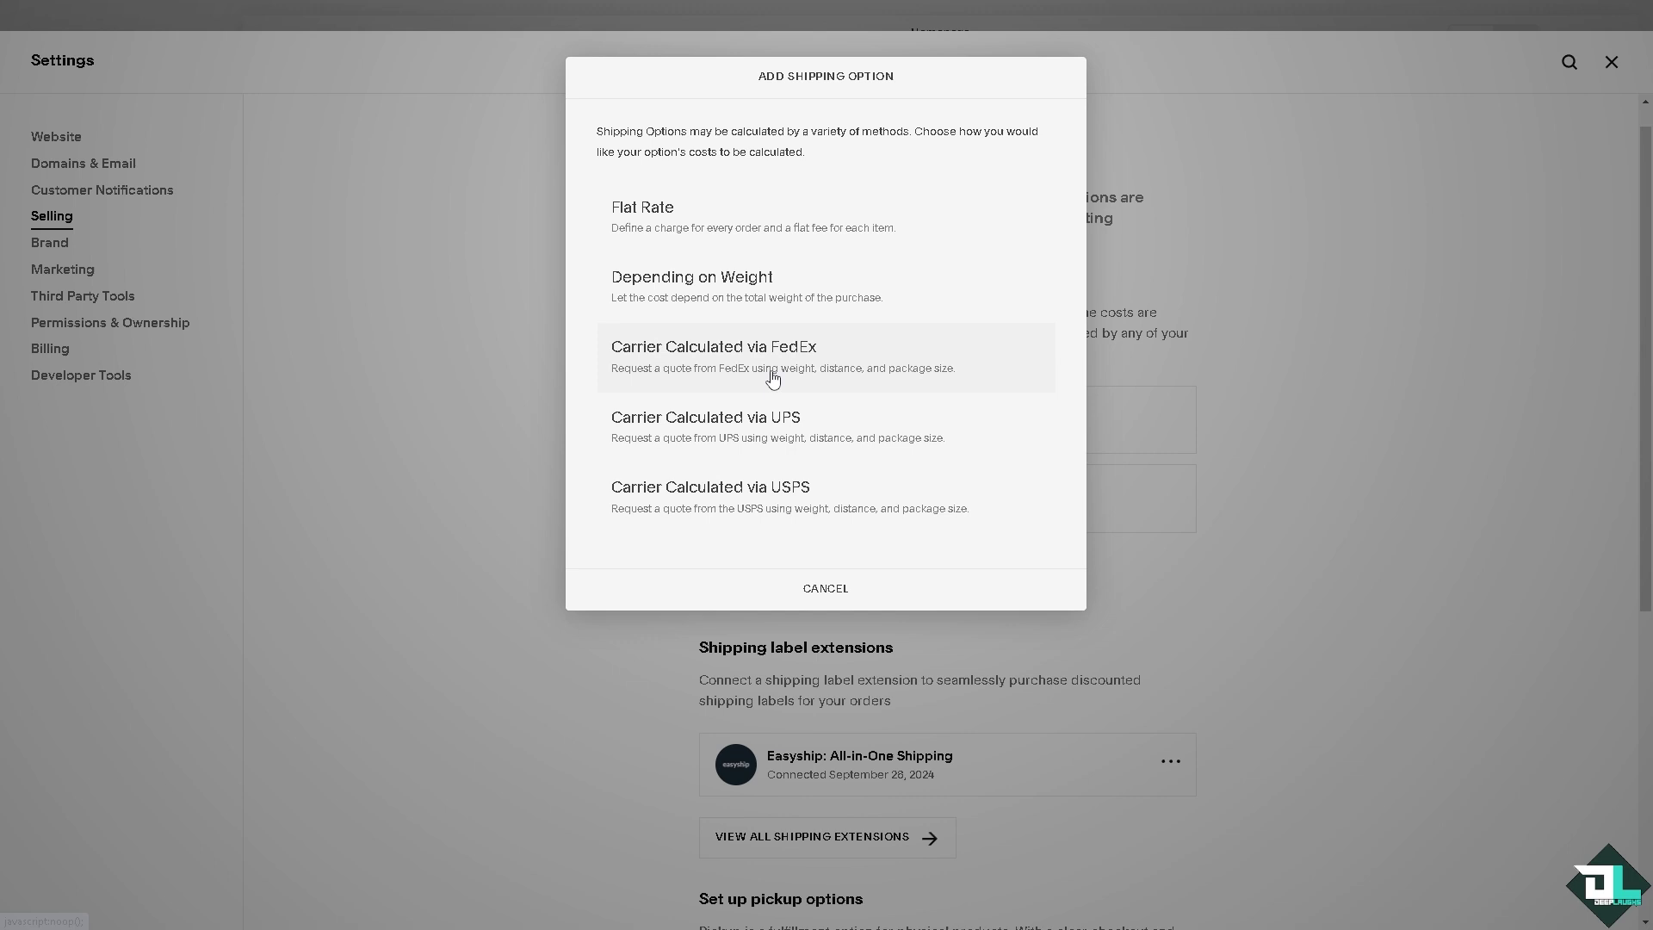
left_click(705, 364)
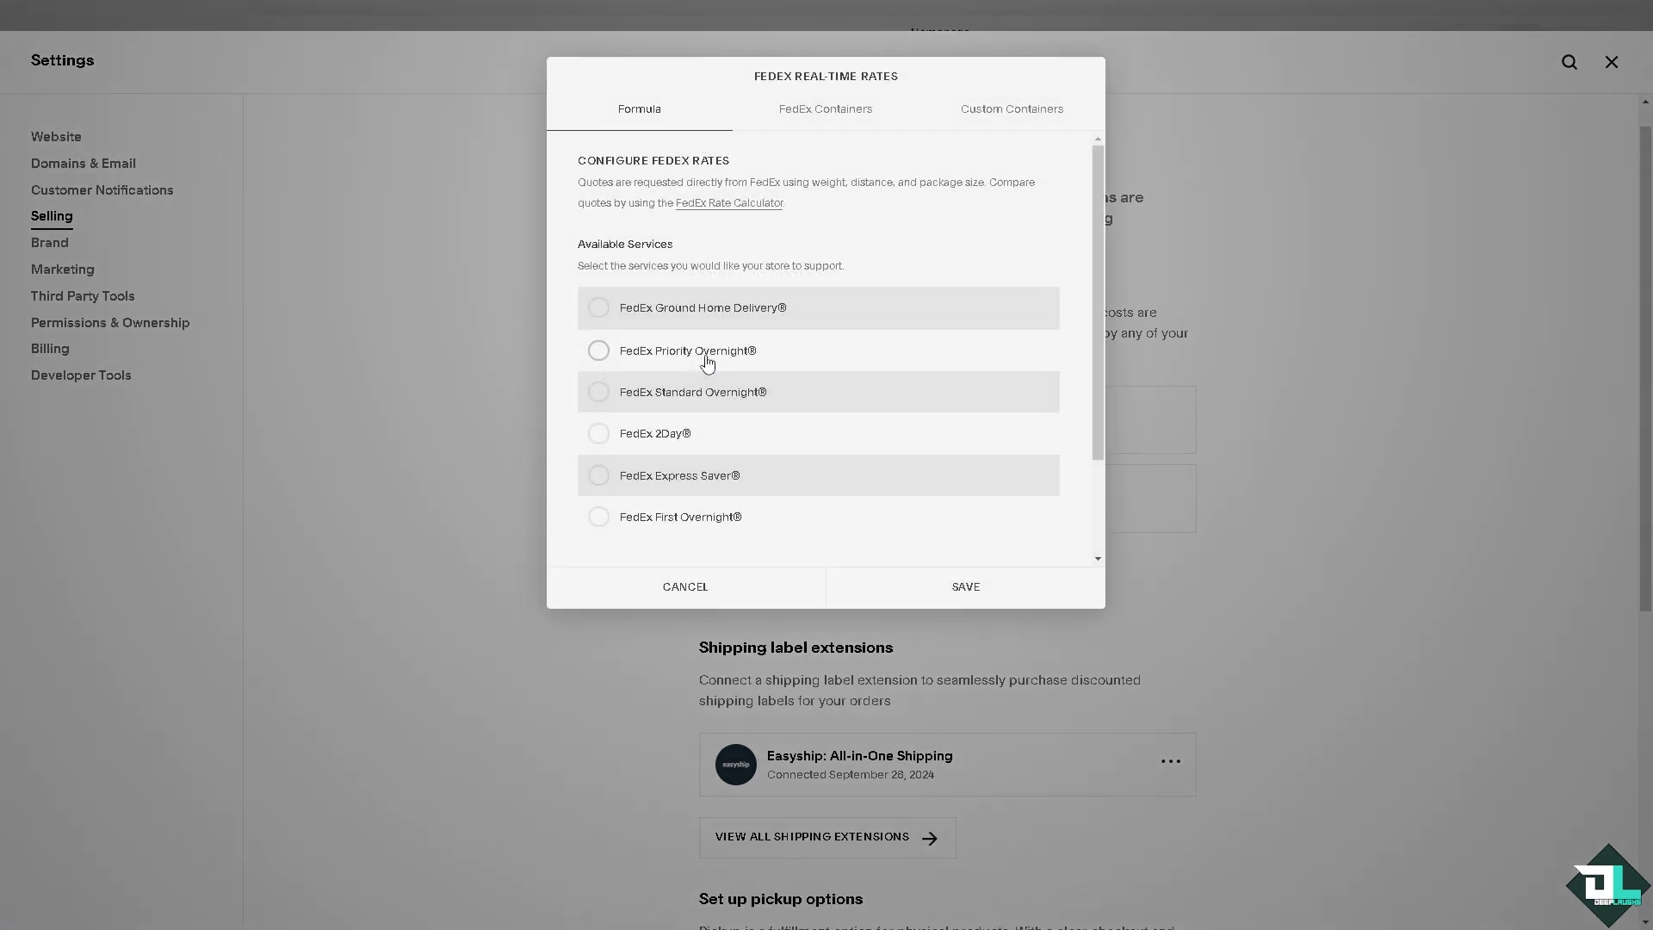
left_click(599, 311)
left_click(600, 351)
left_click(600, 394)
scroll(615, 430, "down", 1)
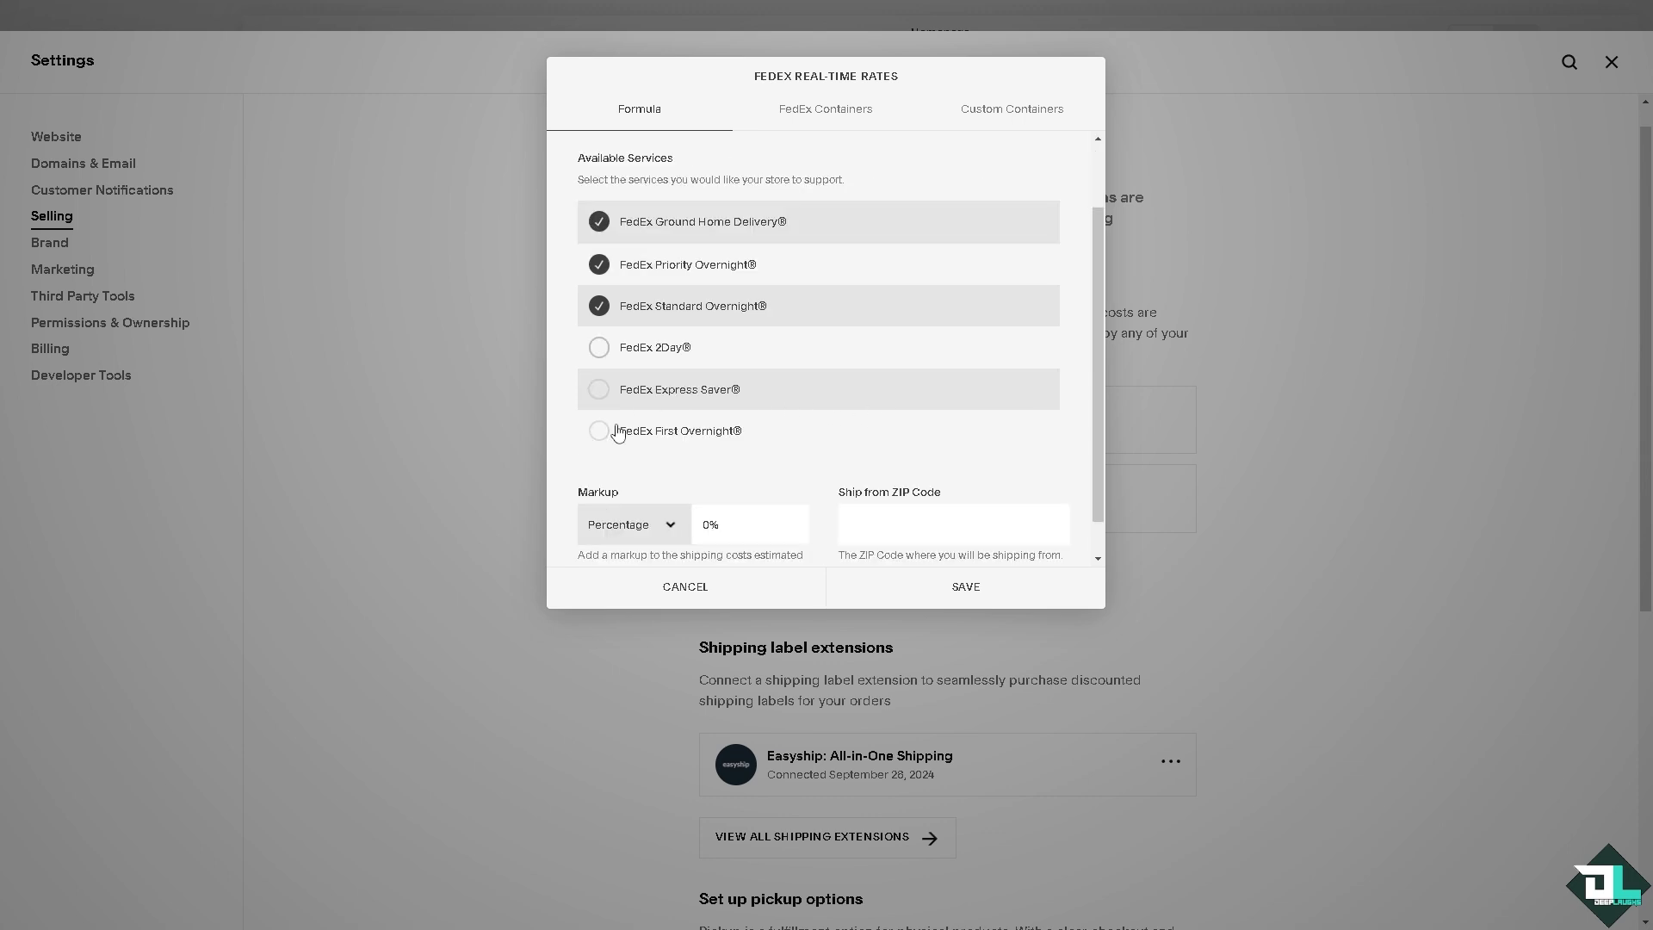
left_click(601, 351)
left_click(600, 392)
left_click(600, 431)
Set a fixed $6.90 markup and enter the ship-from ZIP code
left_click(674, 538)
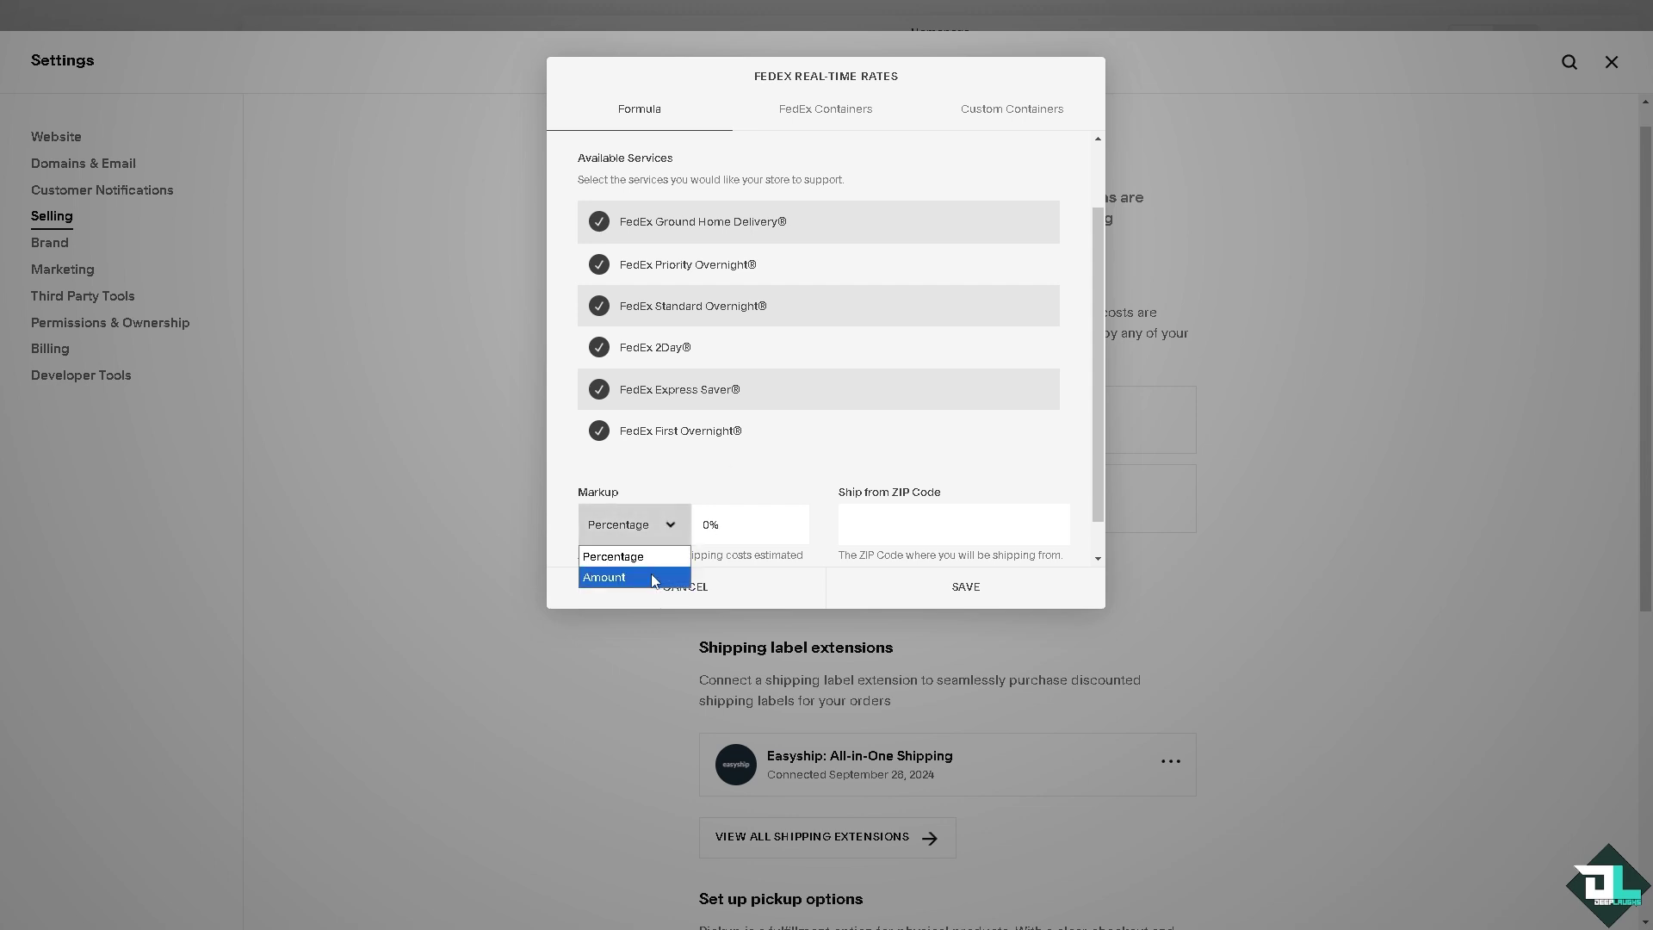
left_click(656, 578)
left_click(695, 519)
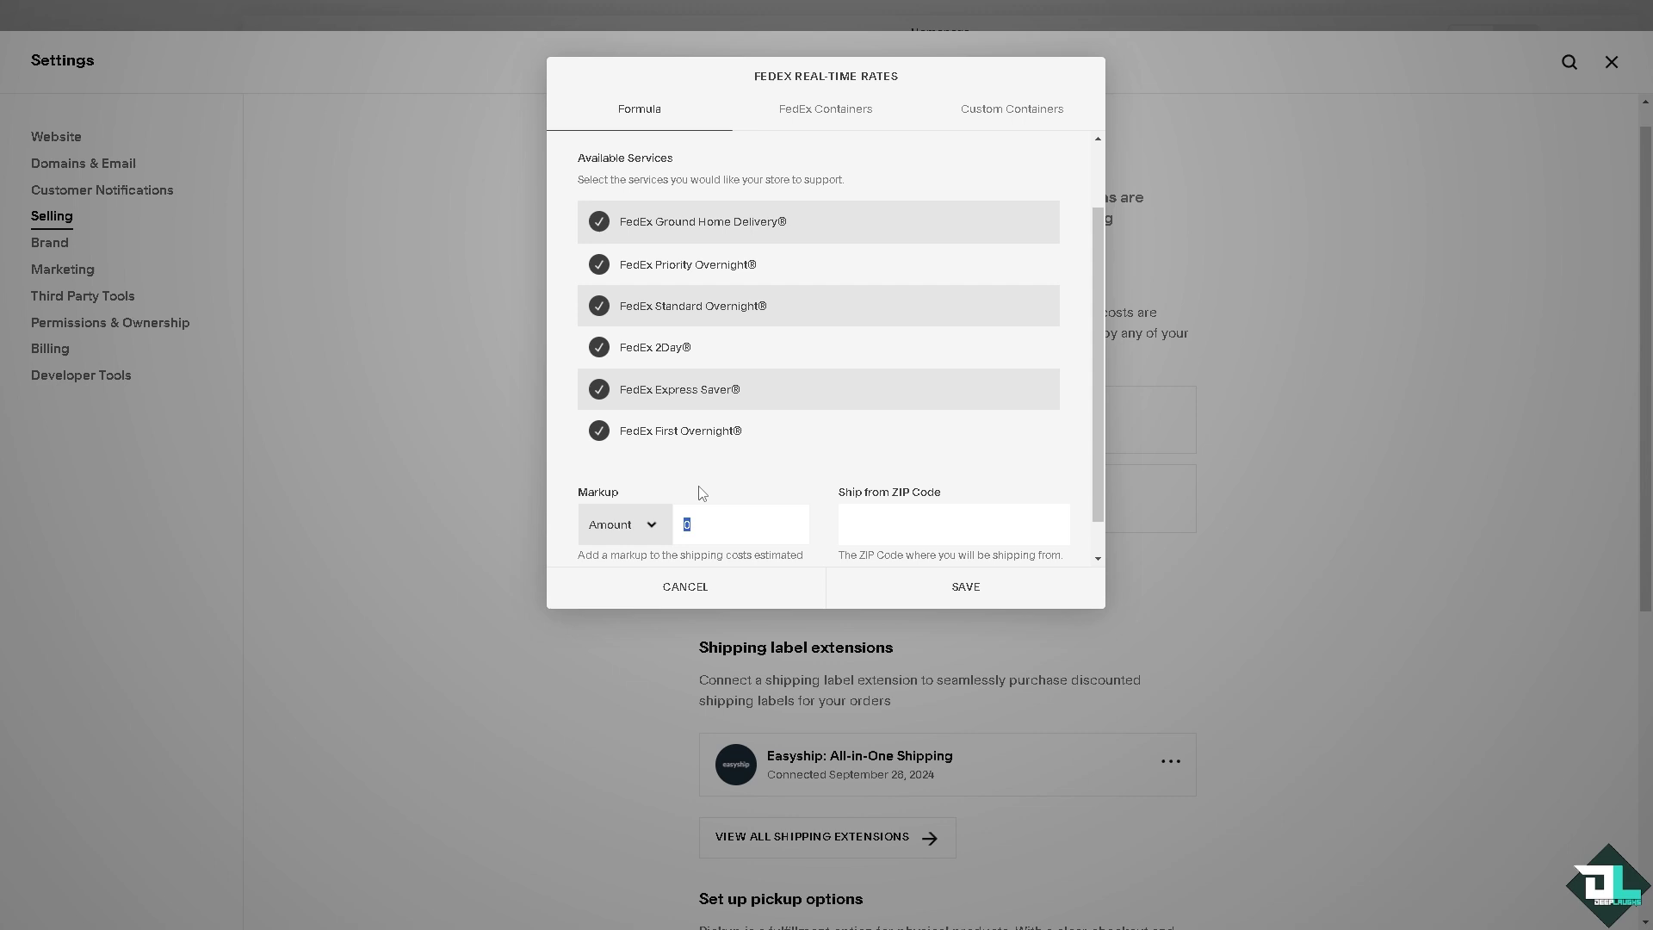
left_click(790, 487)
scroll(876, 454, "down", 1)
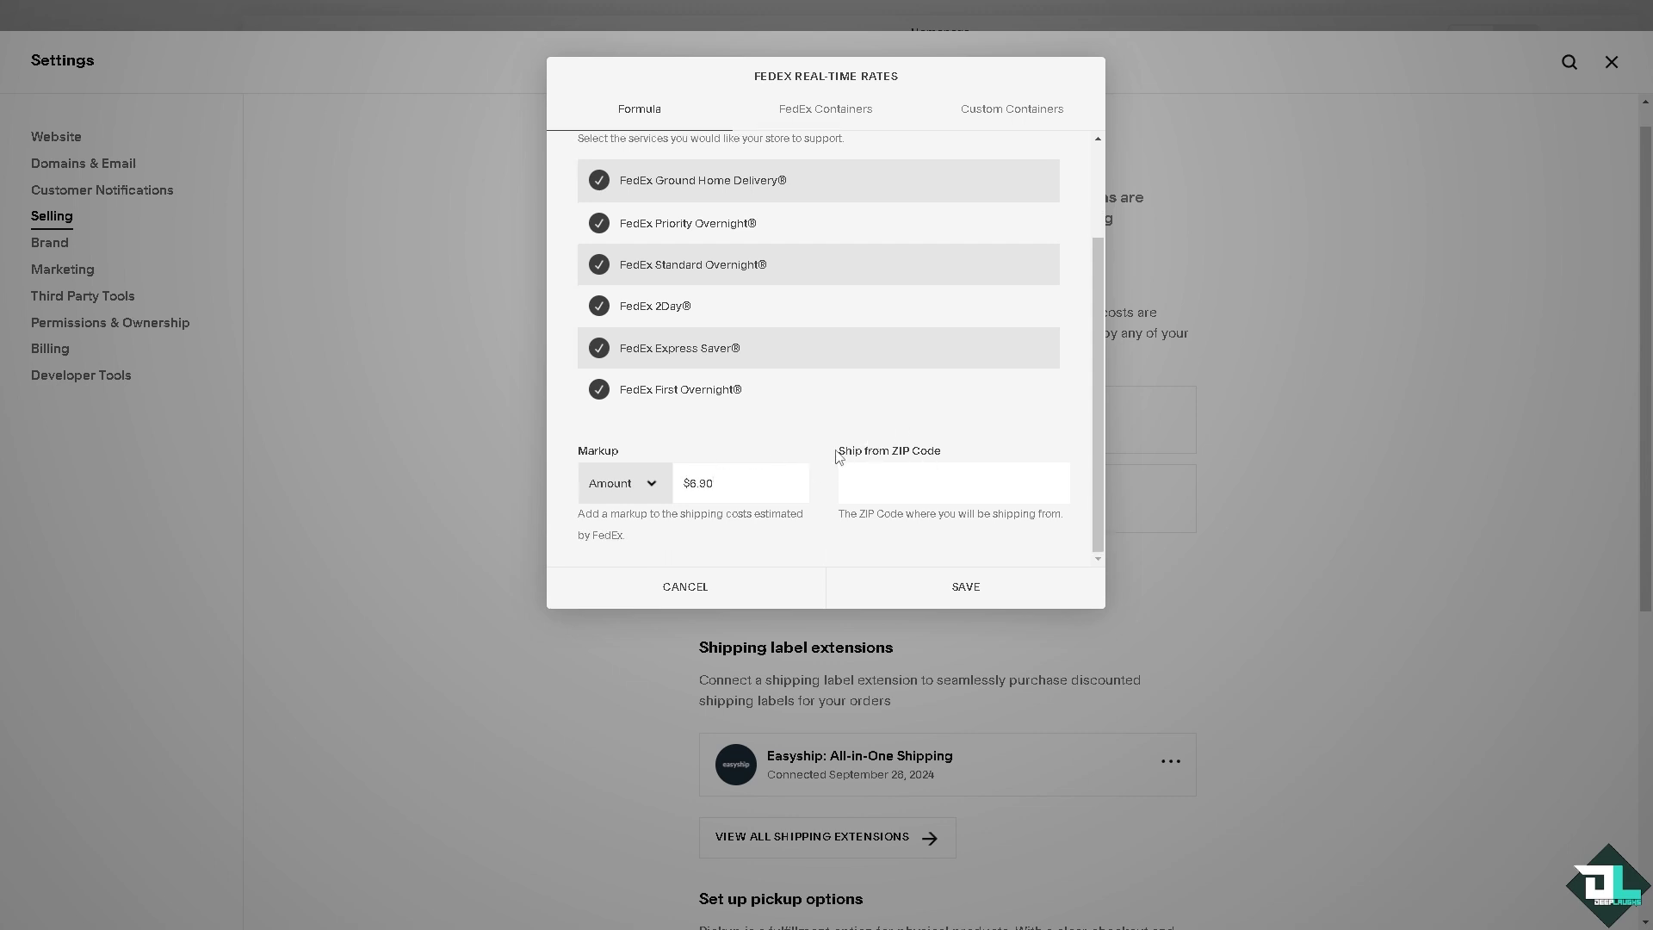
left_click(1011, 500)
key("ctrl+a")
type("90210")
scroll(918, 269, "up", 5)
Review the FedEx Containers and Custom Containers settings
left_click(840, 121)
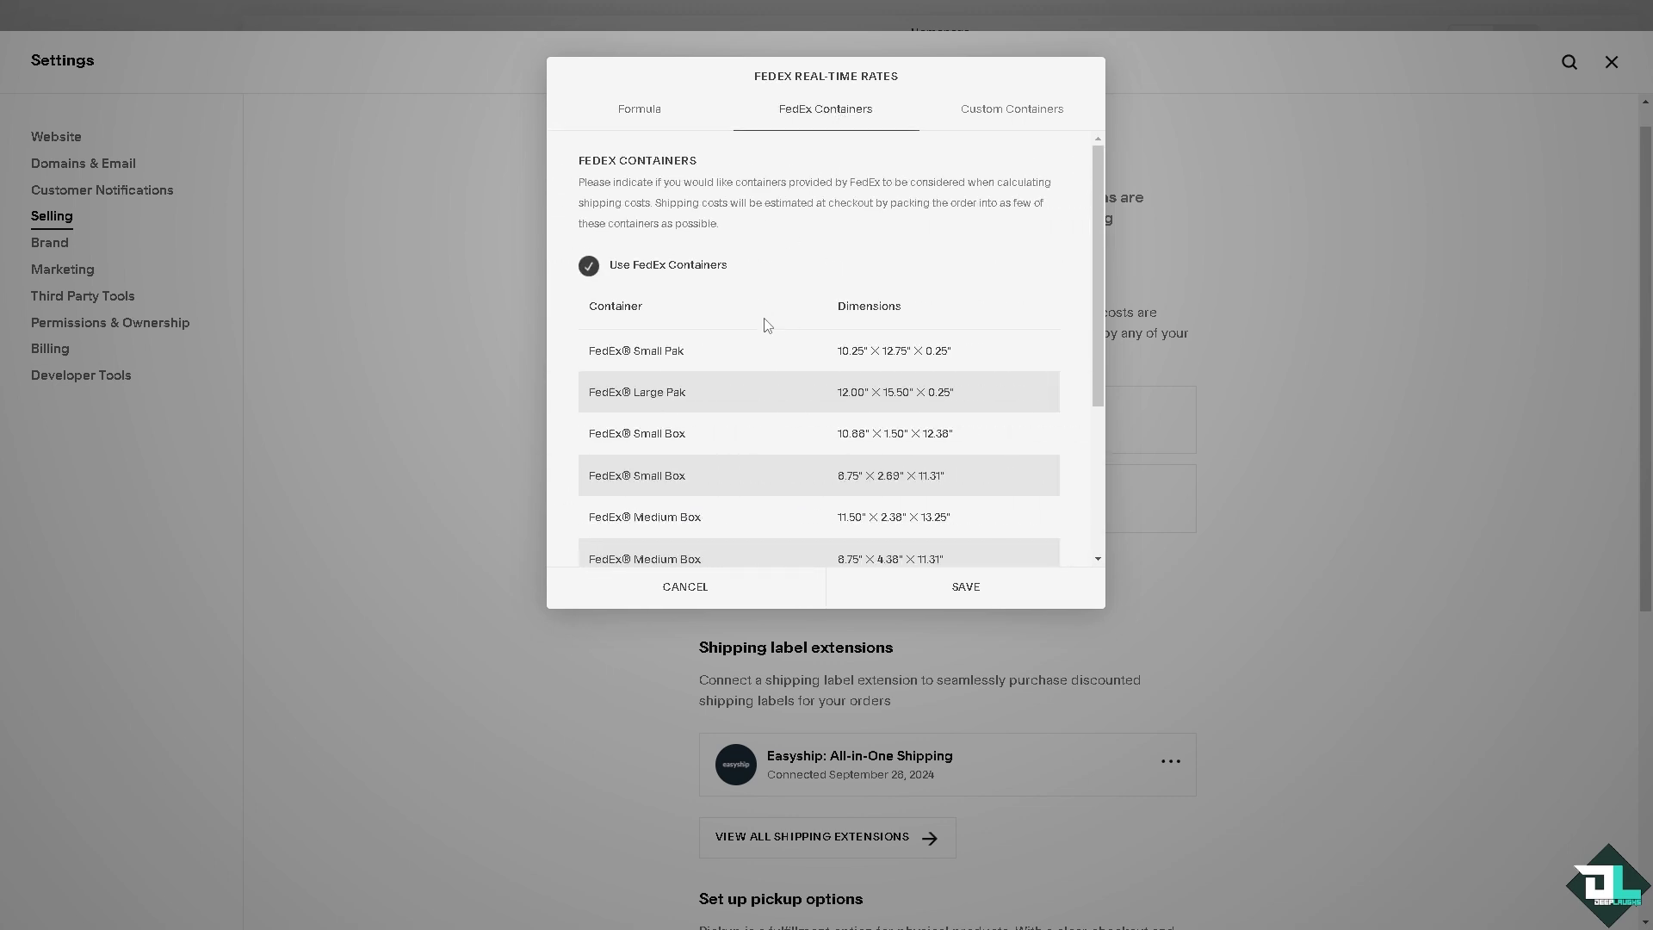
scroll(650, 319, "down", 3)
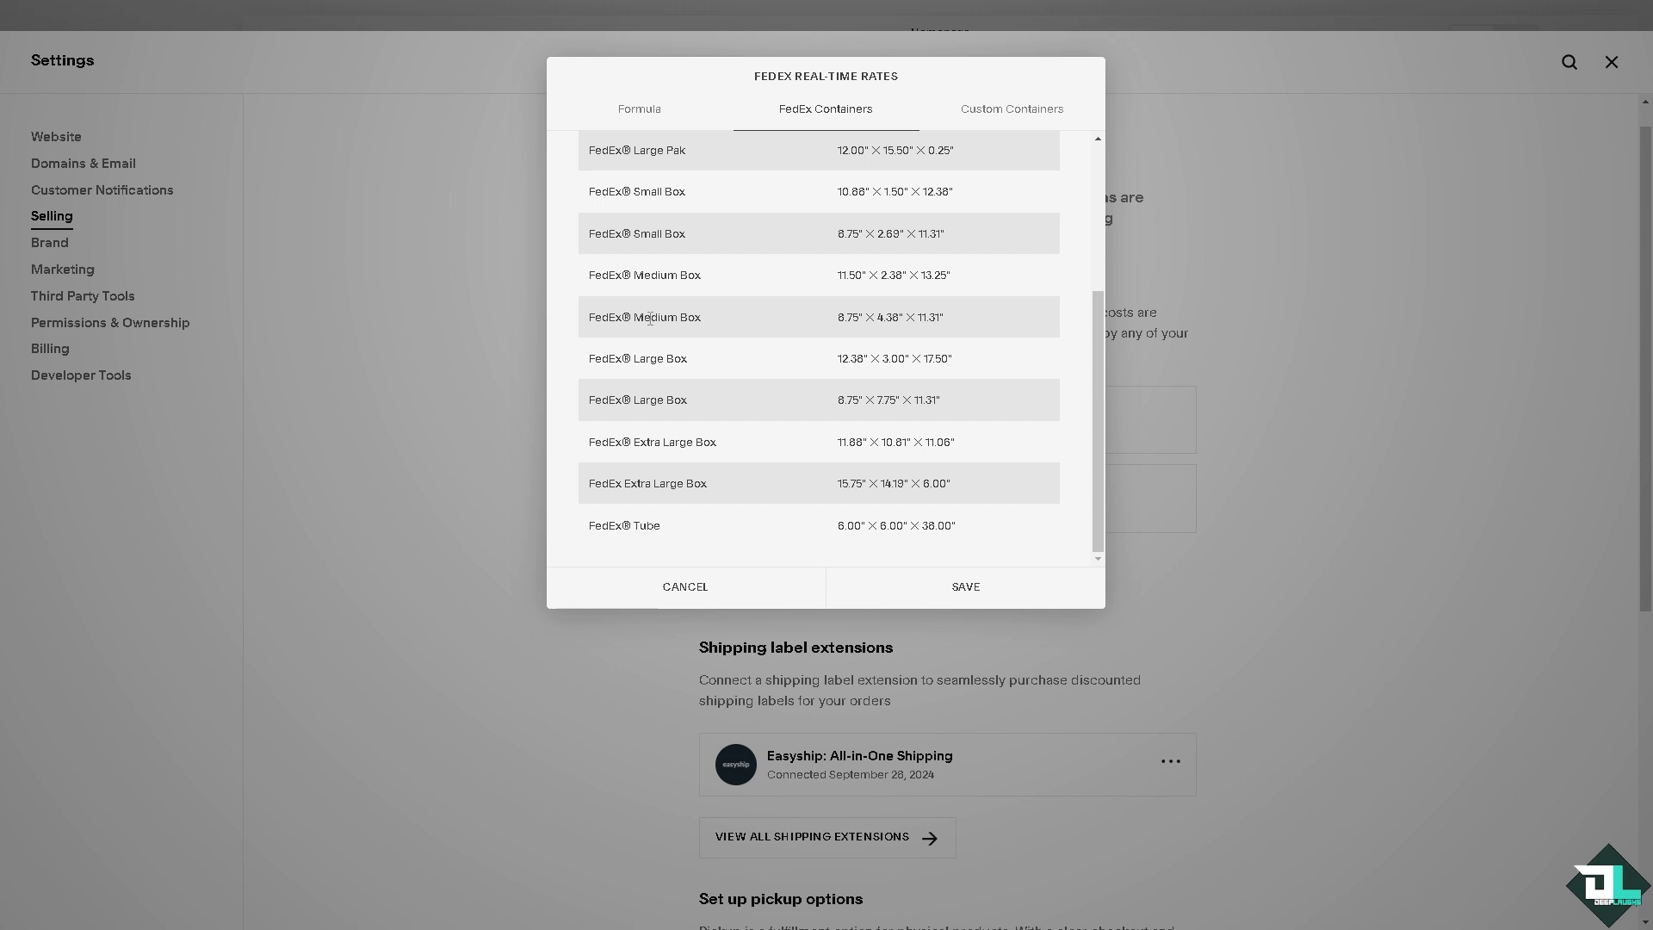
scroll(947, 405, "up", 5)
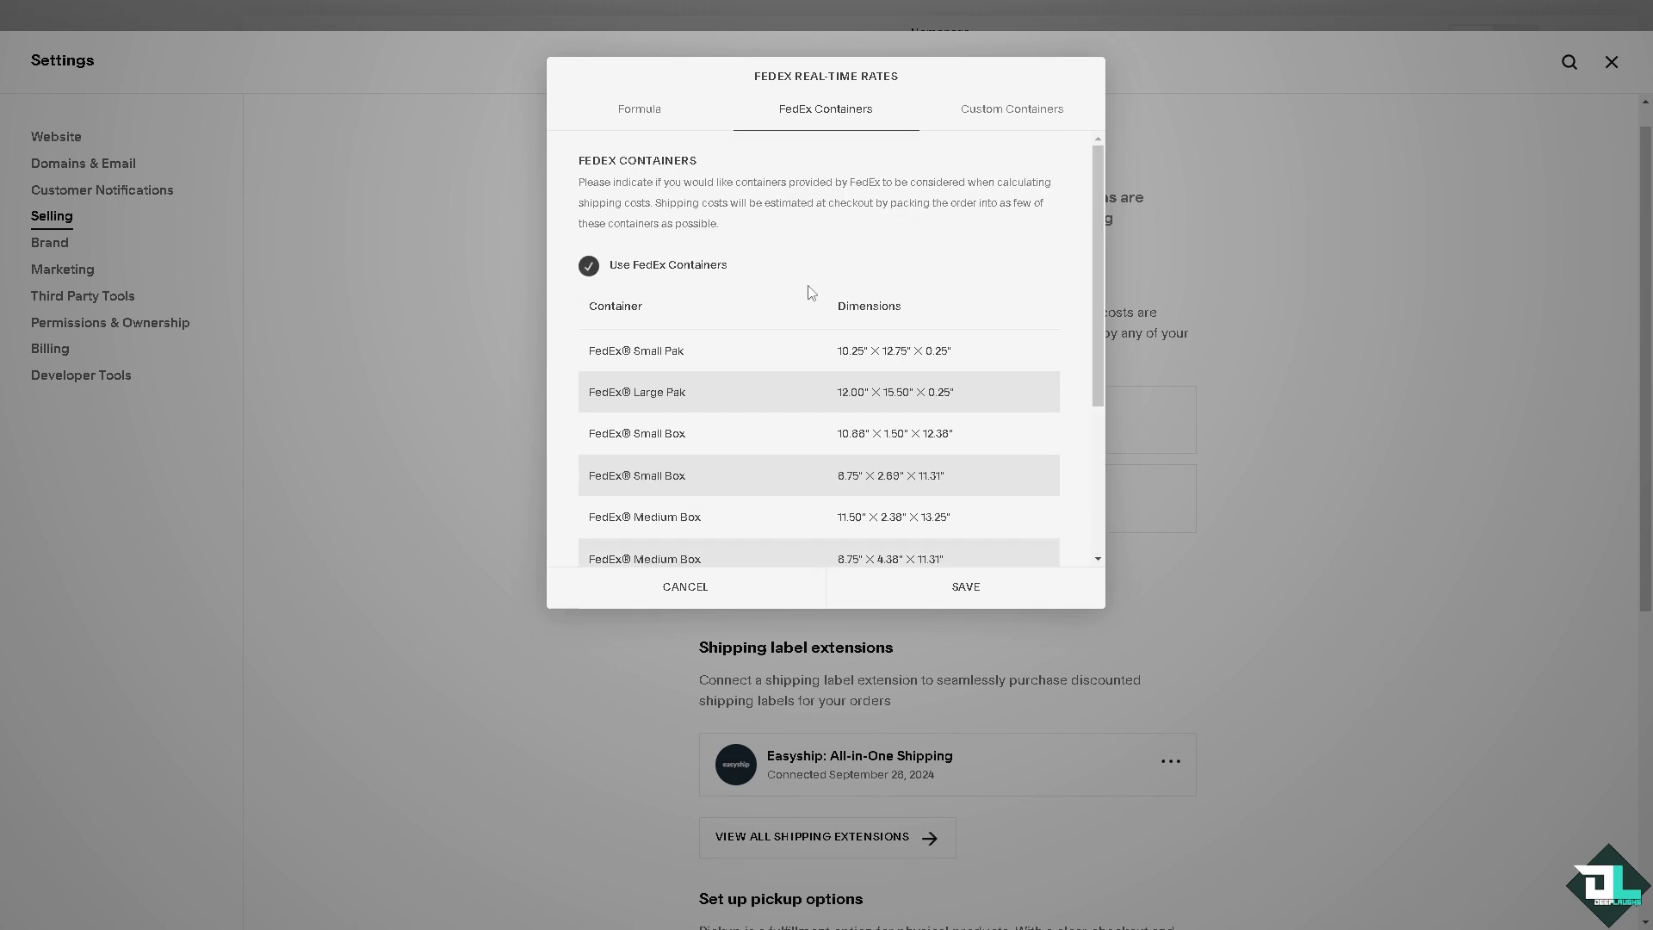
left_click(998, 120)
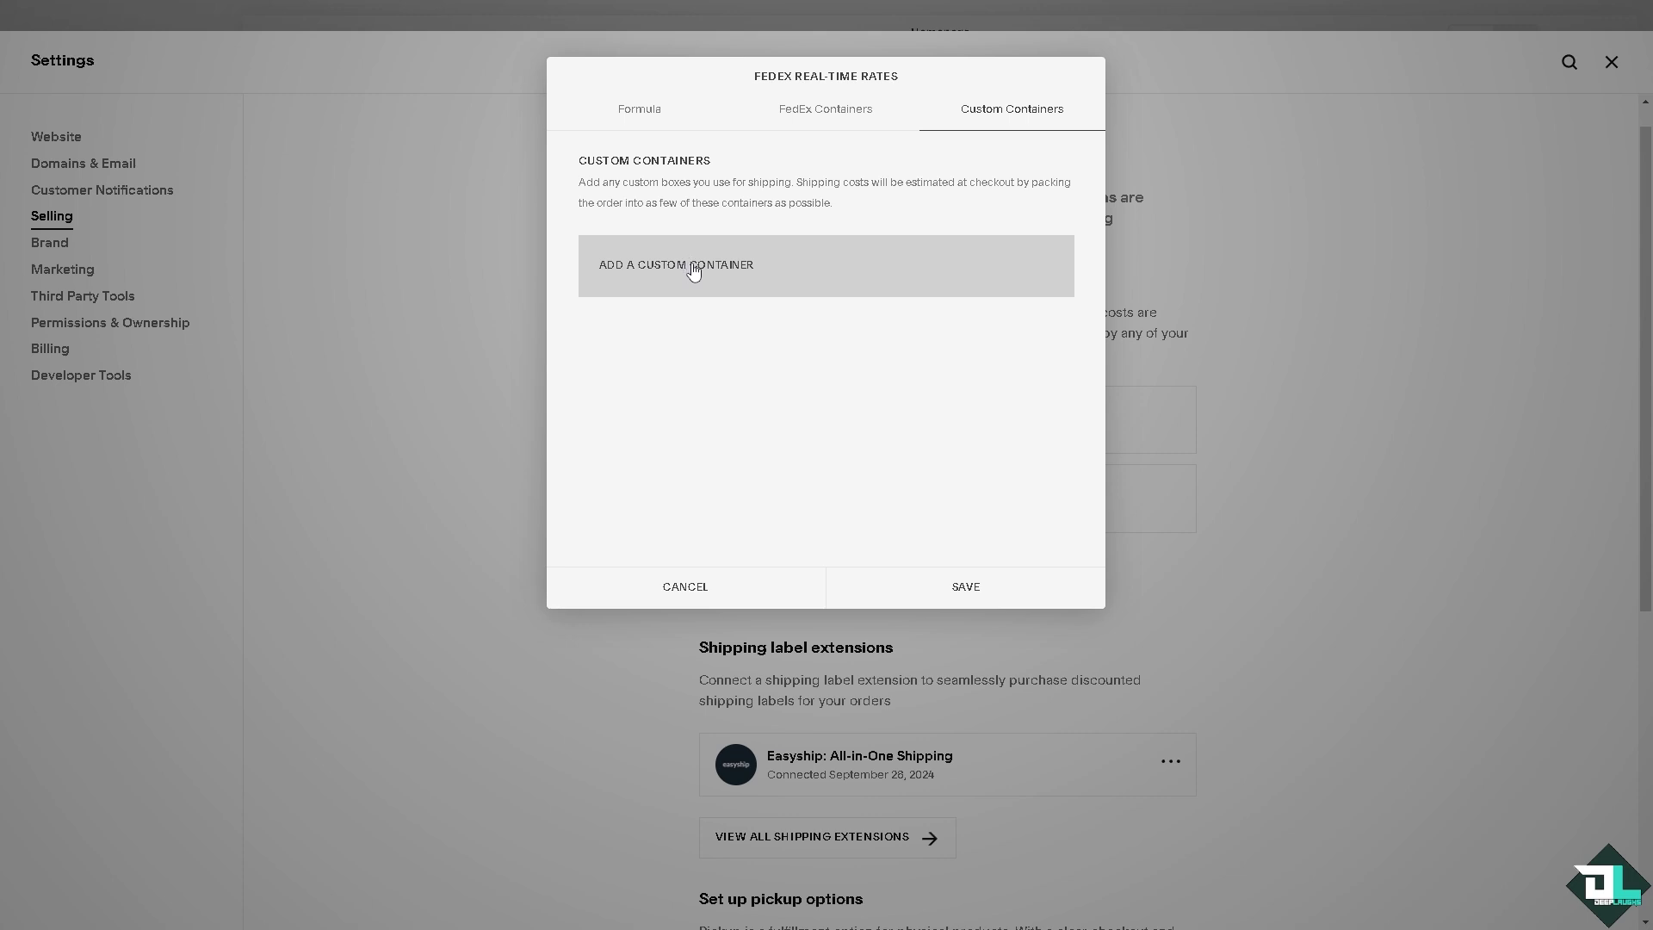
Add a 6 × 9 × 6 inch custom container and save the FedEx option
left_click(694, 272)
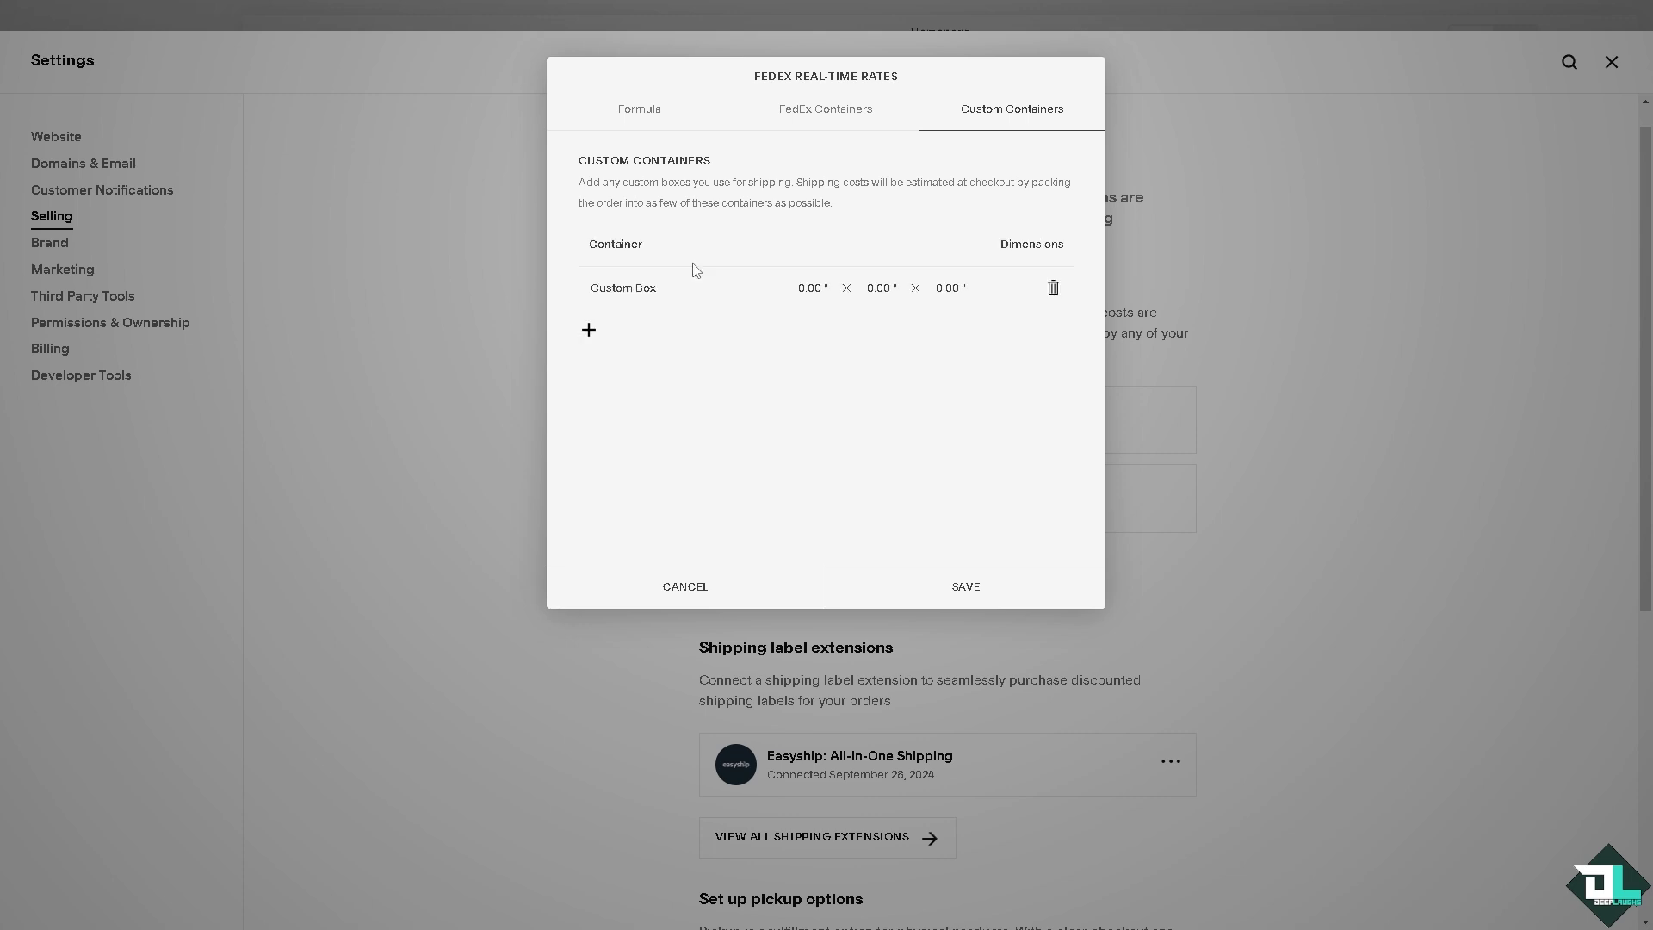
left_click(824, 288)
type("6")
key("Tab")
type("9")
key("Tab")
type("6")
left_click(989, 594)
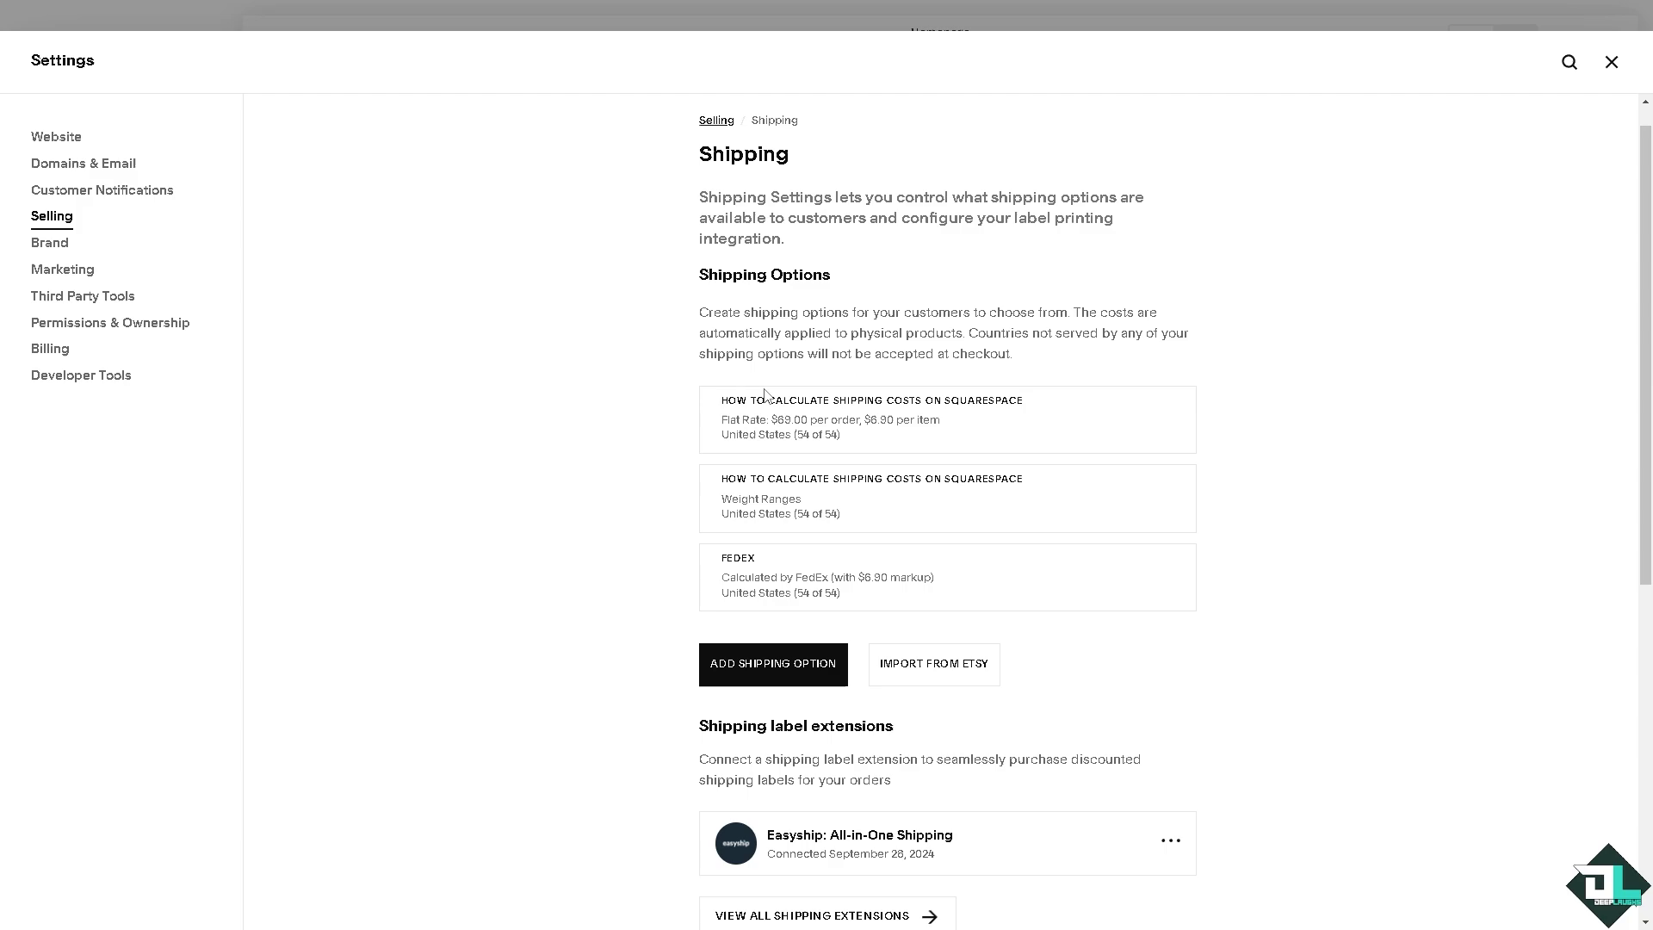
Add a UPS carrier-calculated option with Ground, Next Day Air, Next Day Air Saver, 2nd Day Air and 3 Day Select
left_click(777, 670)
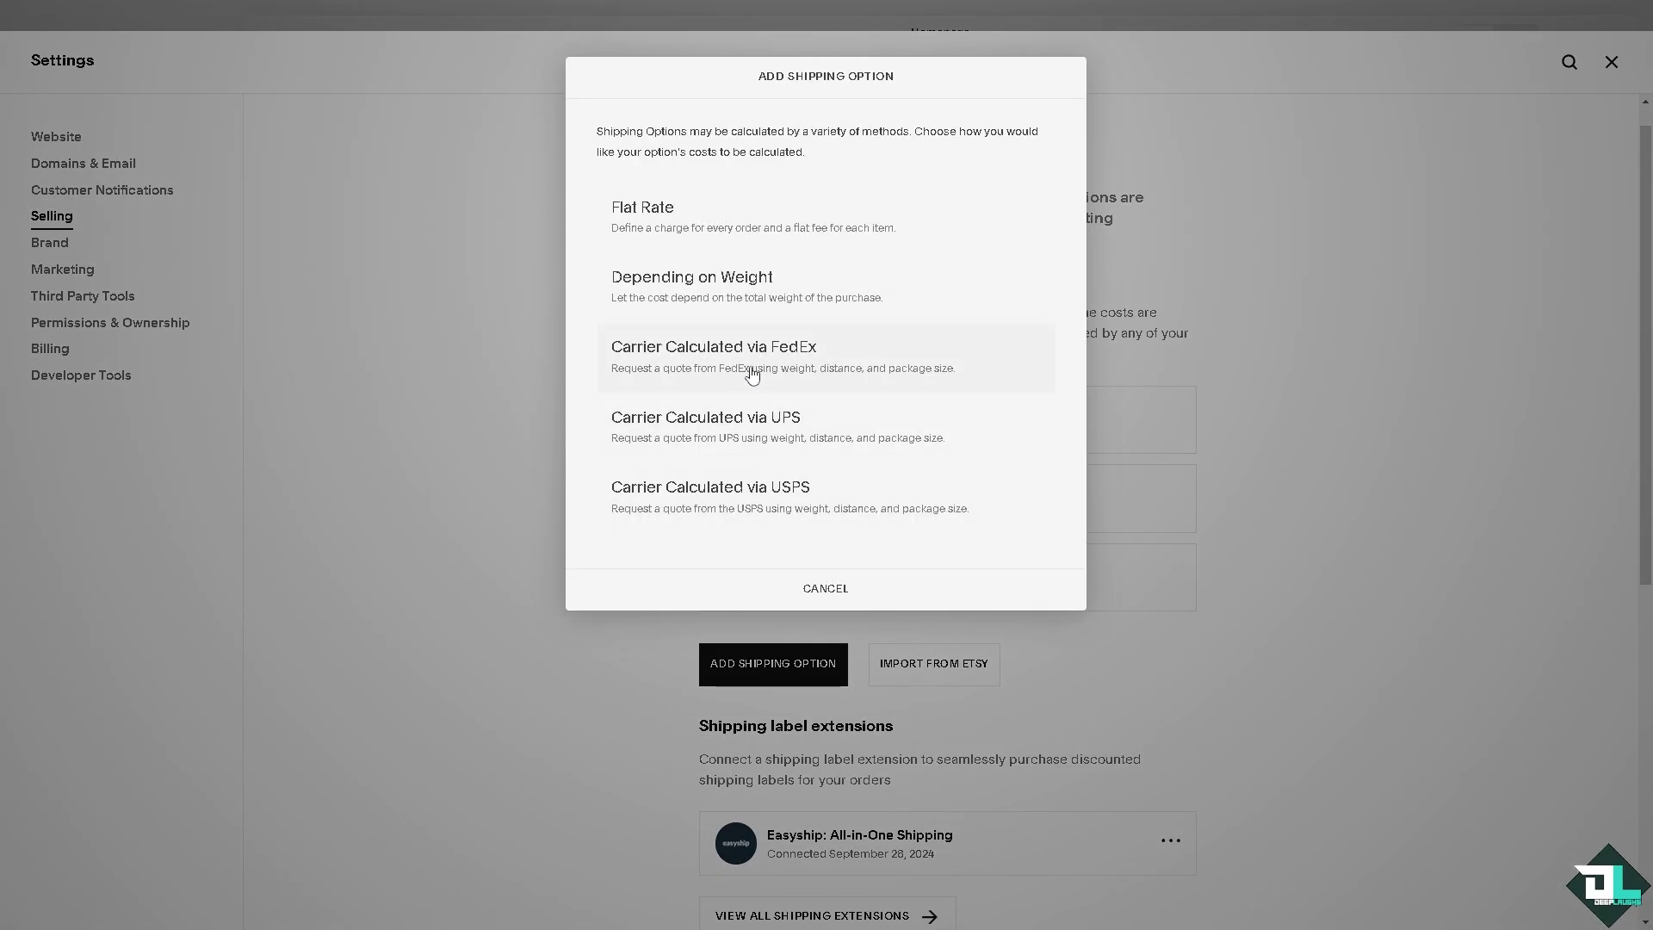
left_click(743, 435)
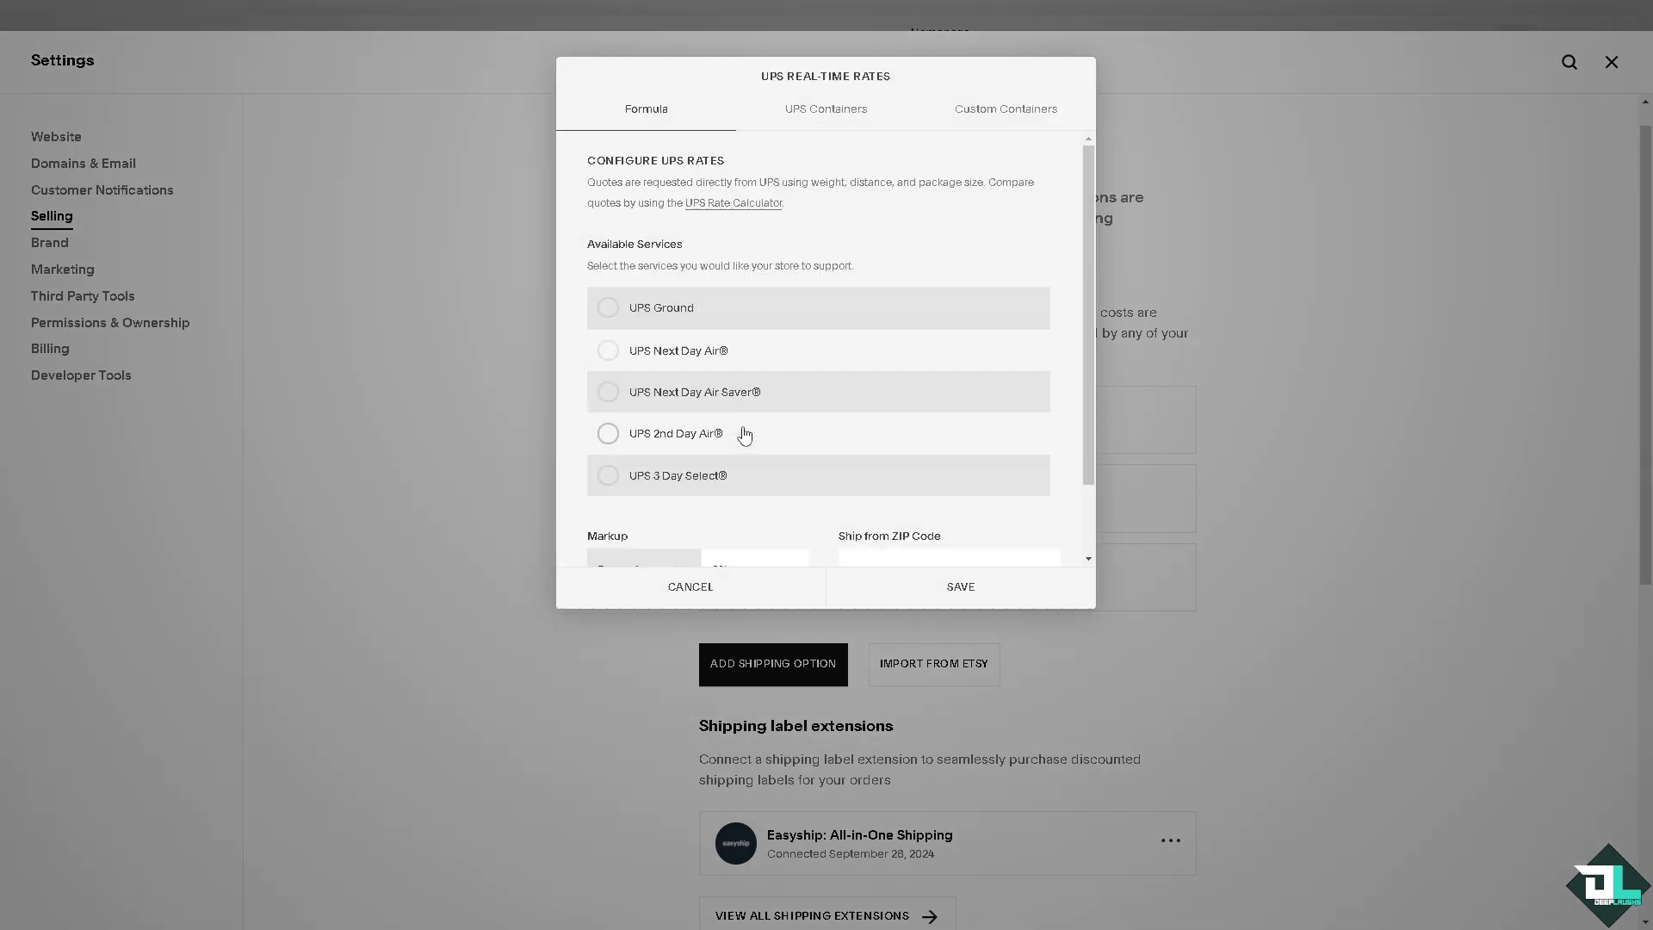
left_click(607, 309)
left_click(609, 351)
left_click(607, 392)
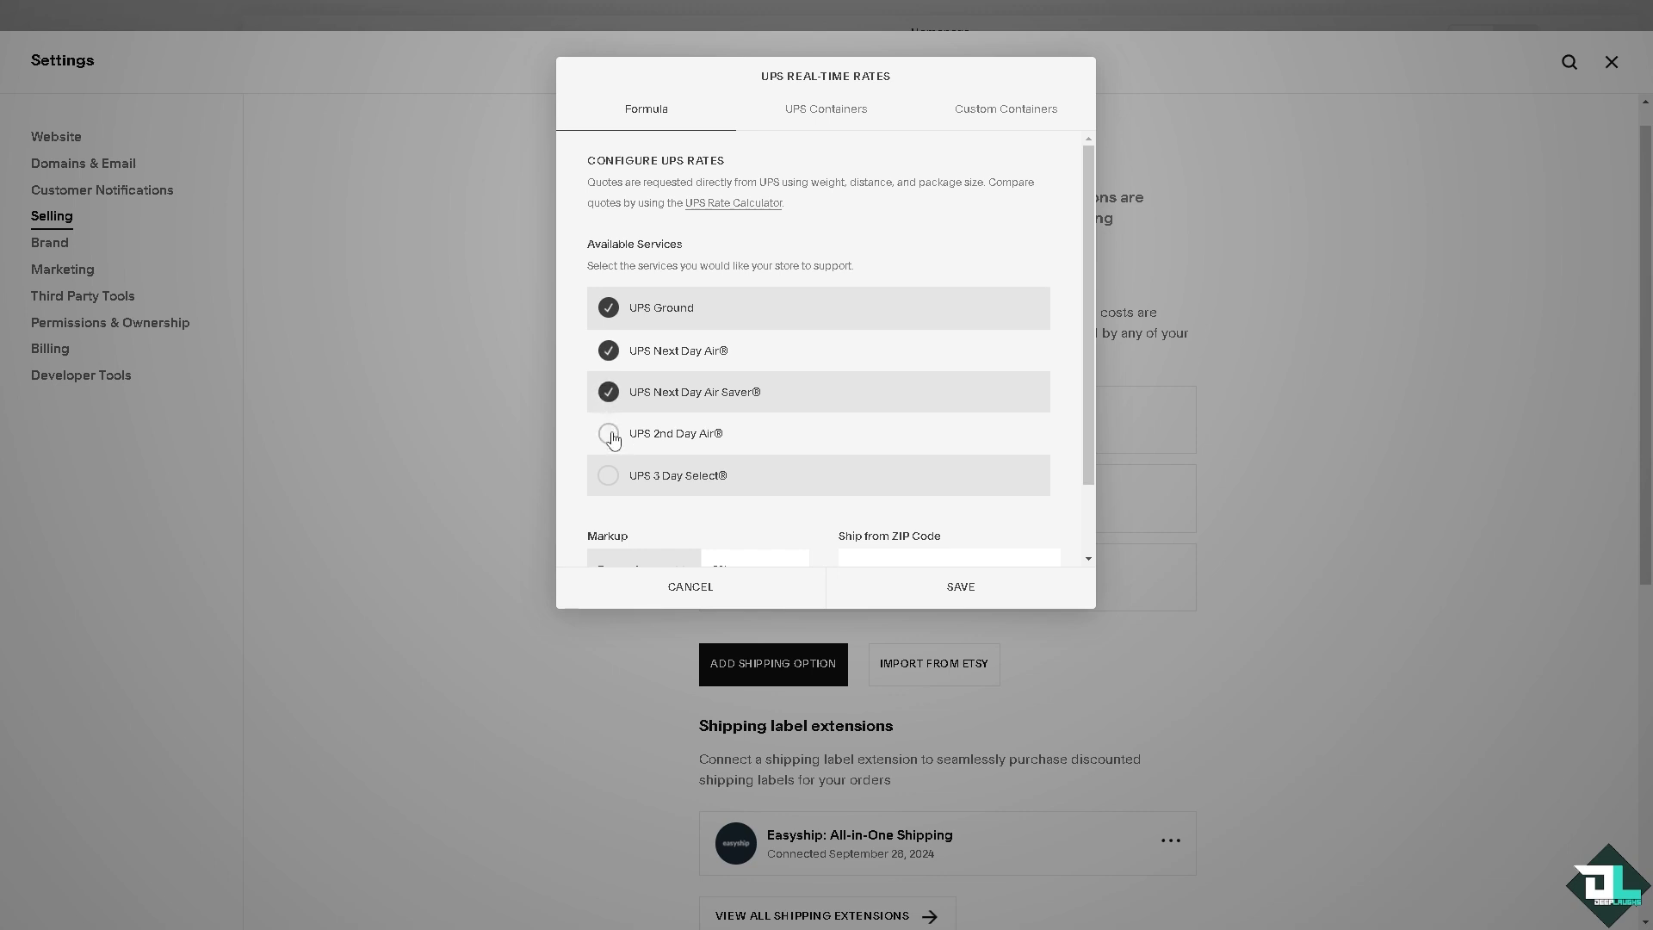
left_click(609, 435)
left_click(608, 475)
Try the UPS markup types, switching to a fixed amount and back to percentage
scroll(838, 433, "down", 1)
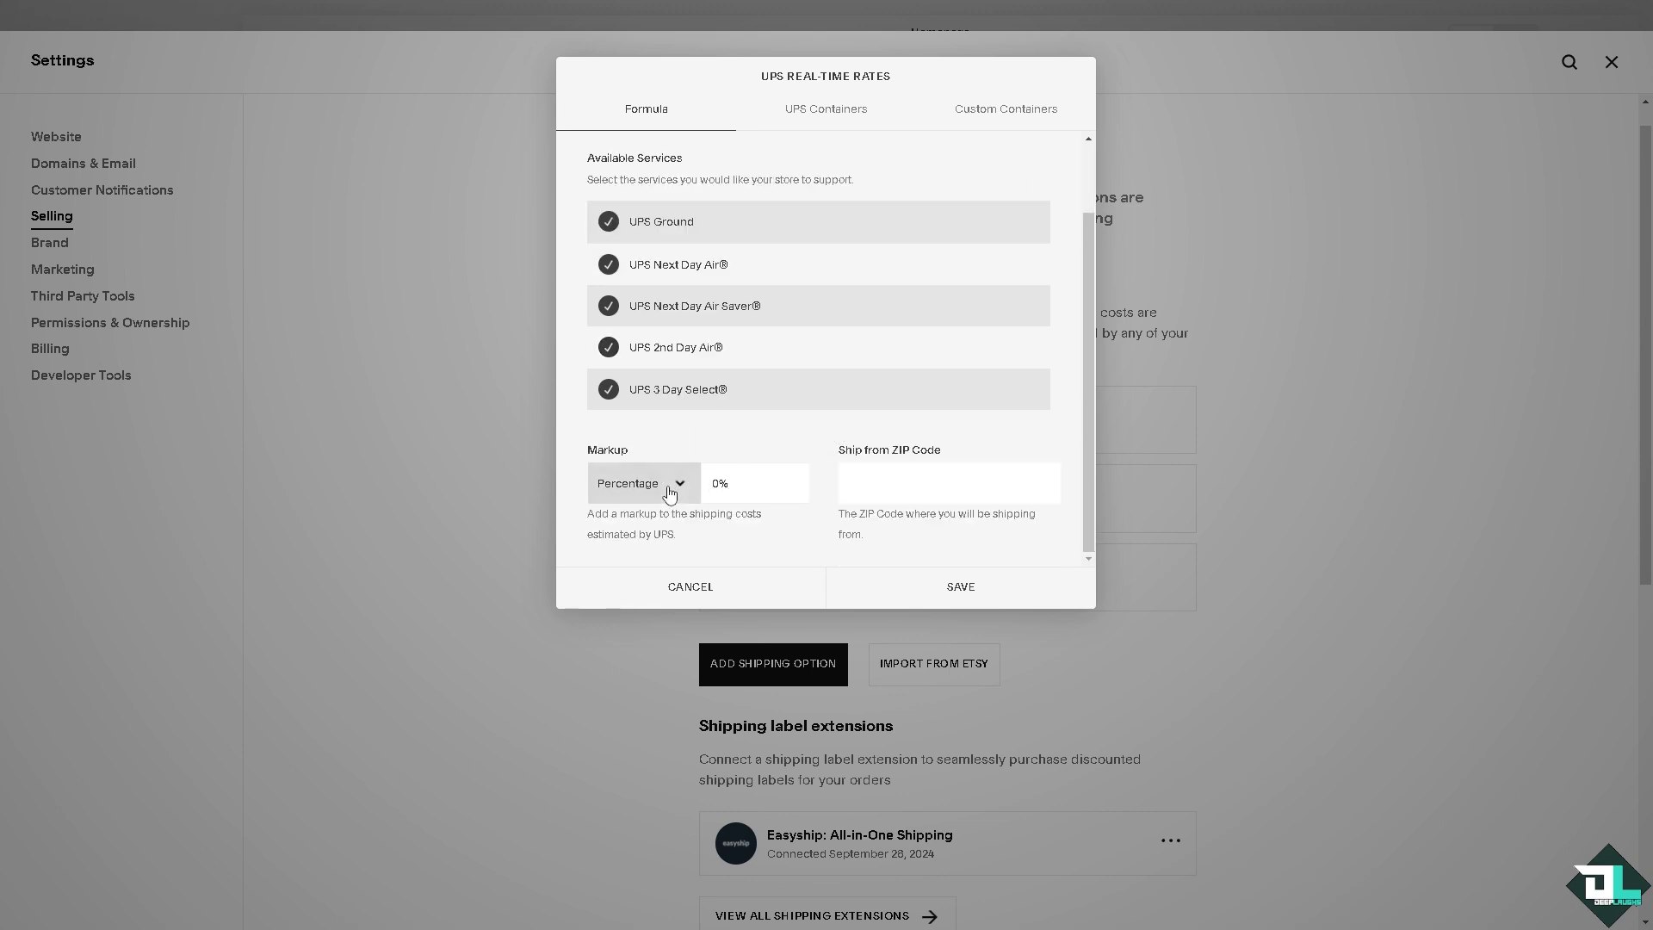
double_click(733, 480)
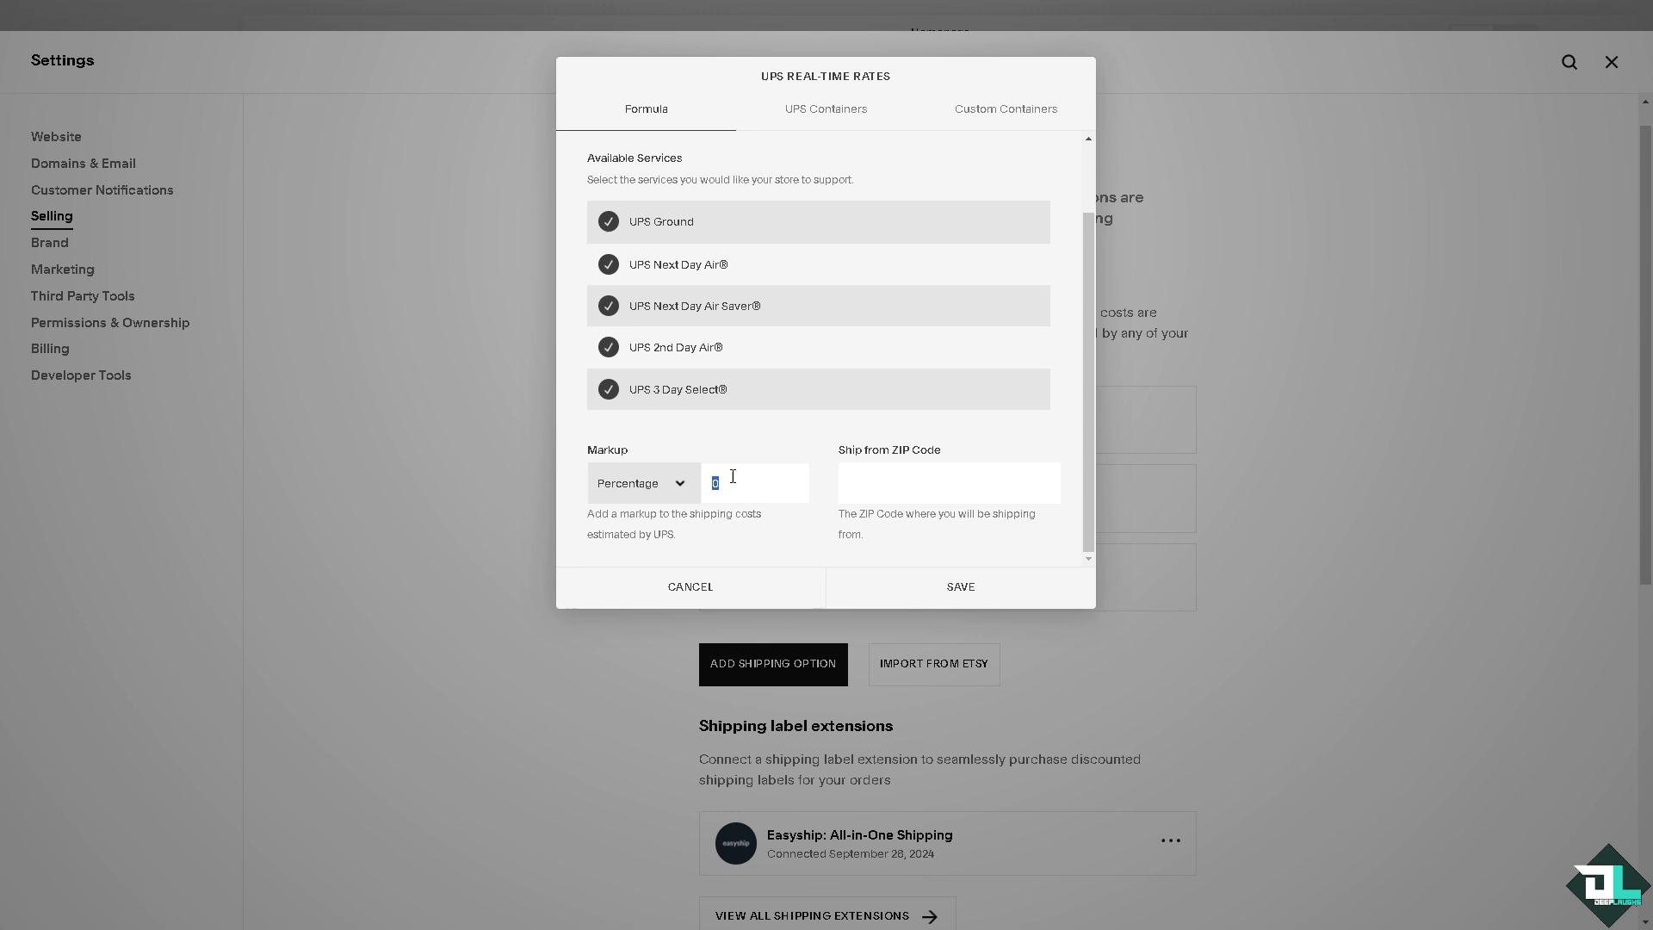
left_click_drag(733, 492, 689, 496)
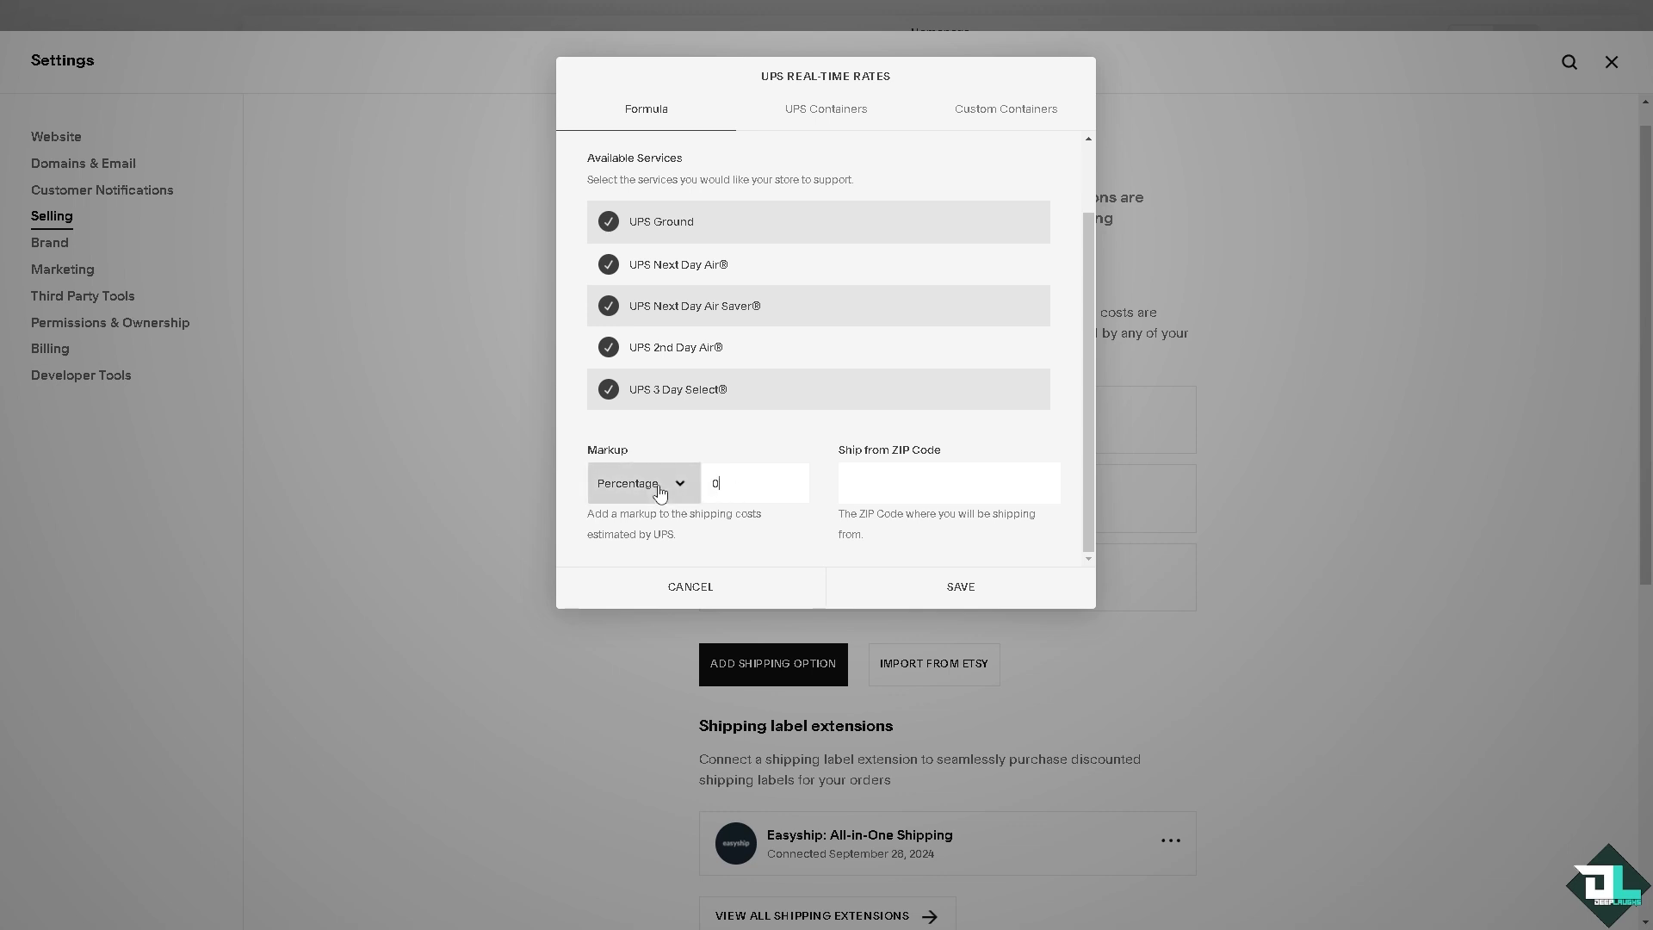
left_click(668, 483)
left_click(660, 535)
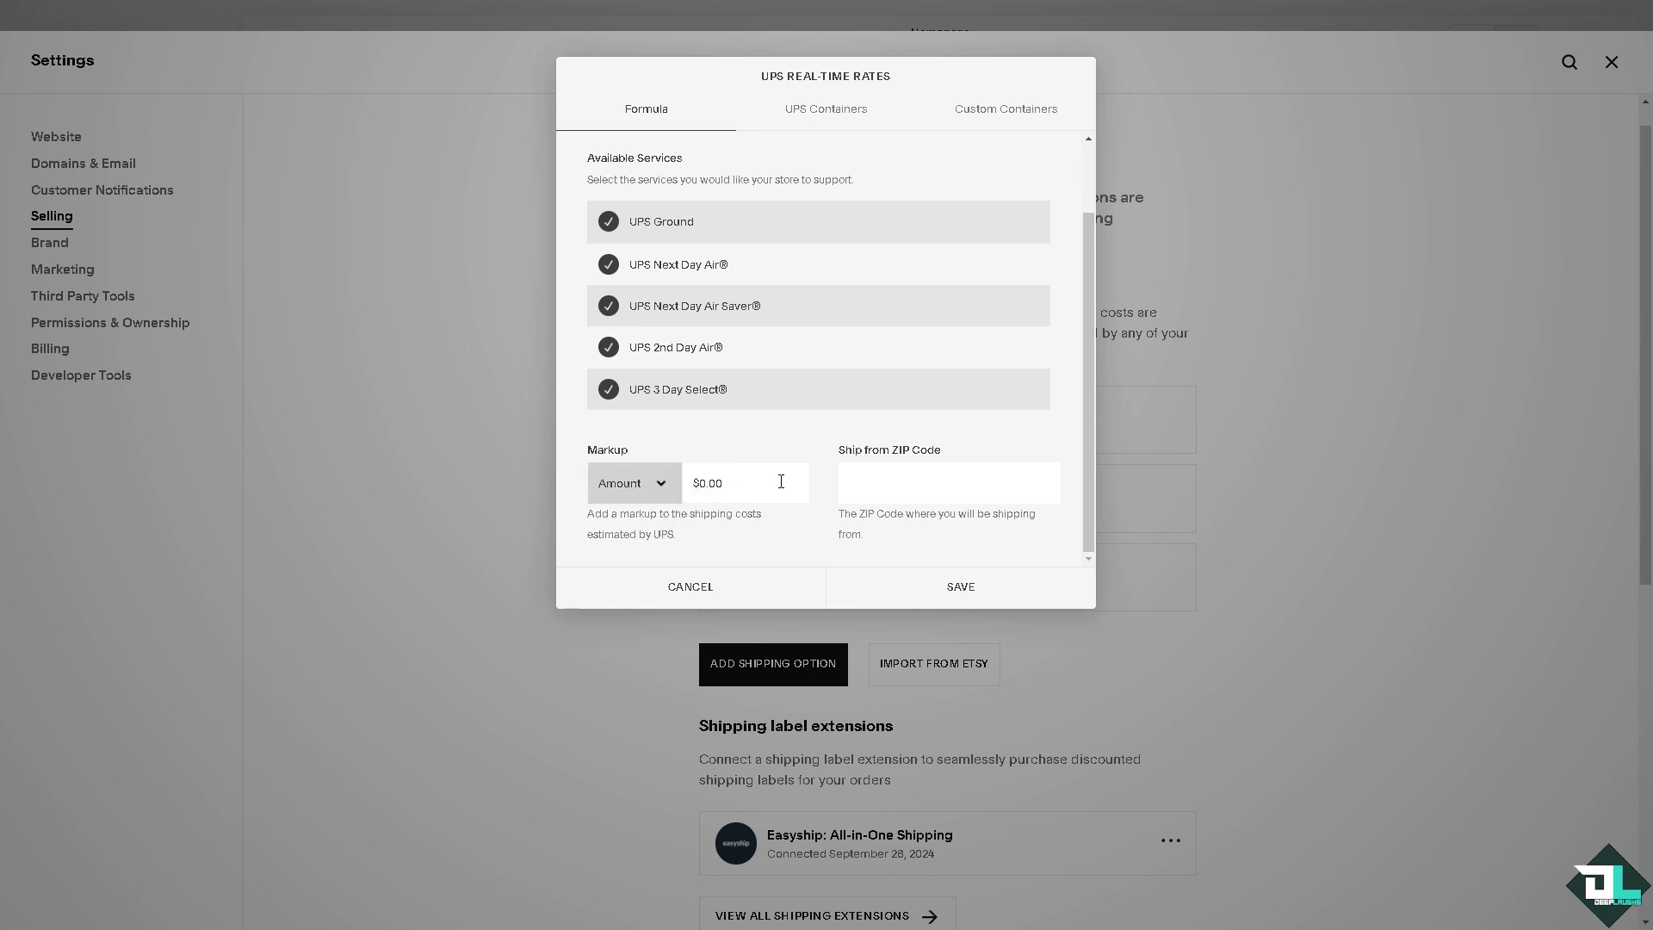
left_click(668, 483)
left_click(628, 507)
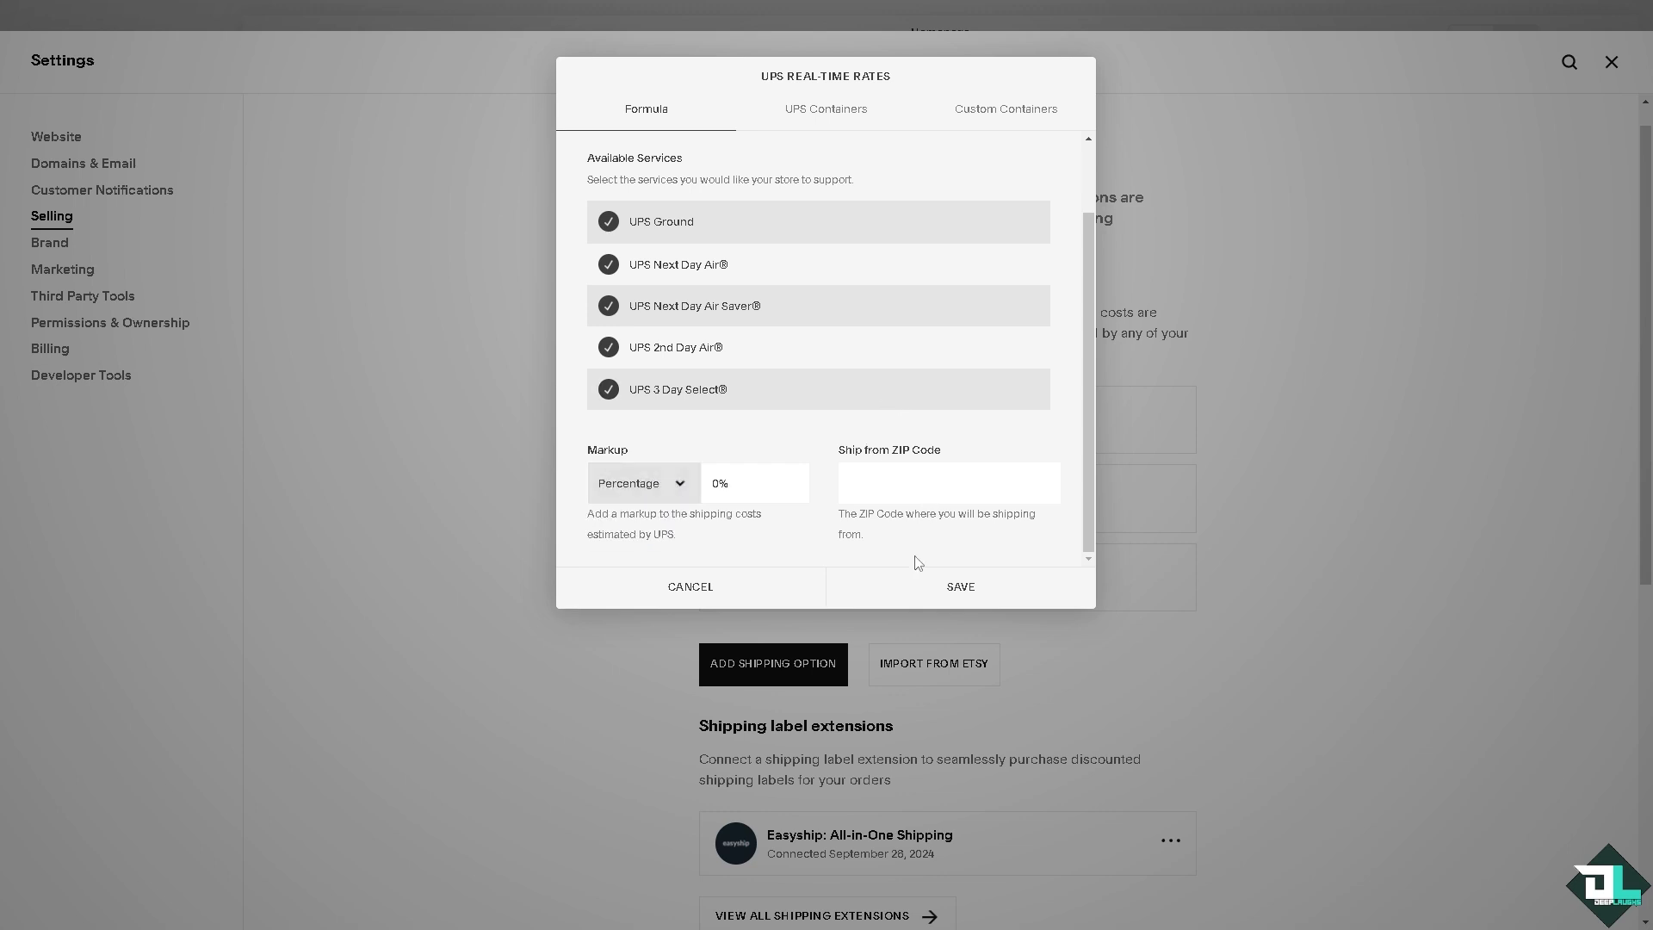
left_click(915, 591)
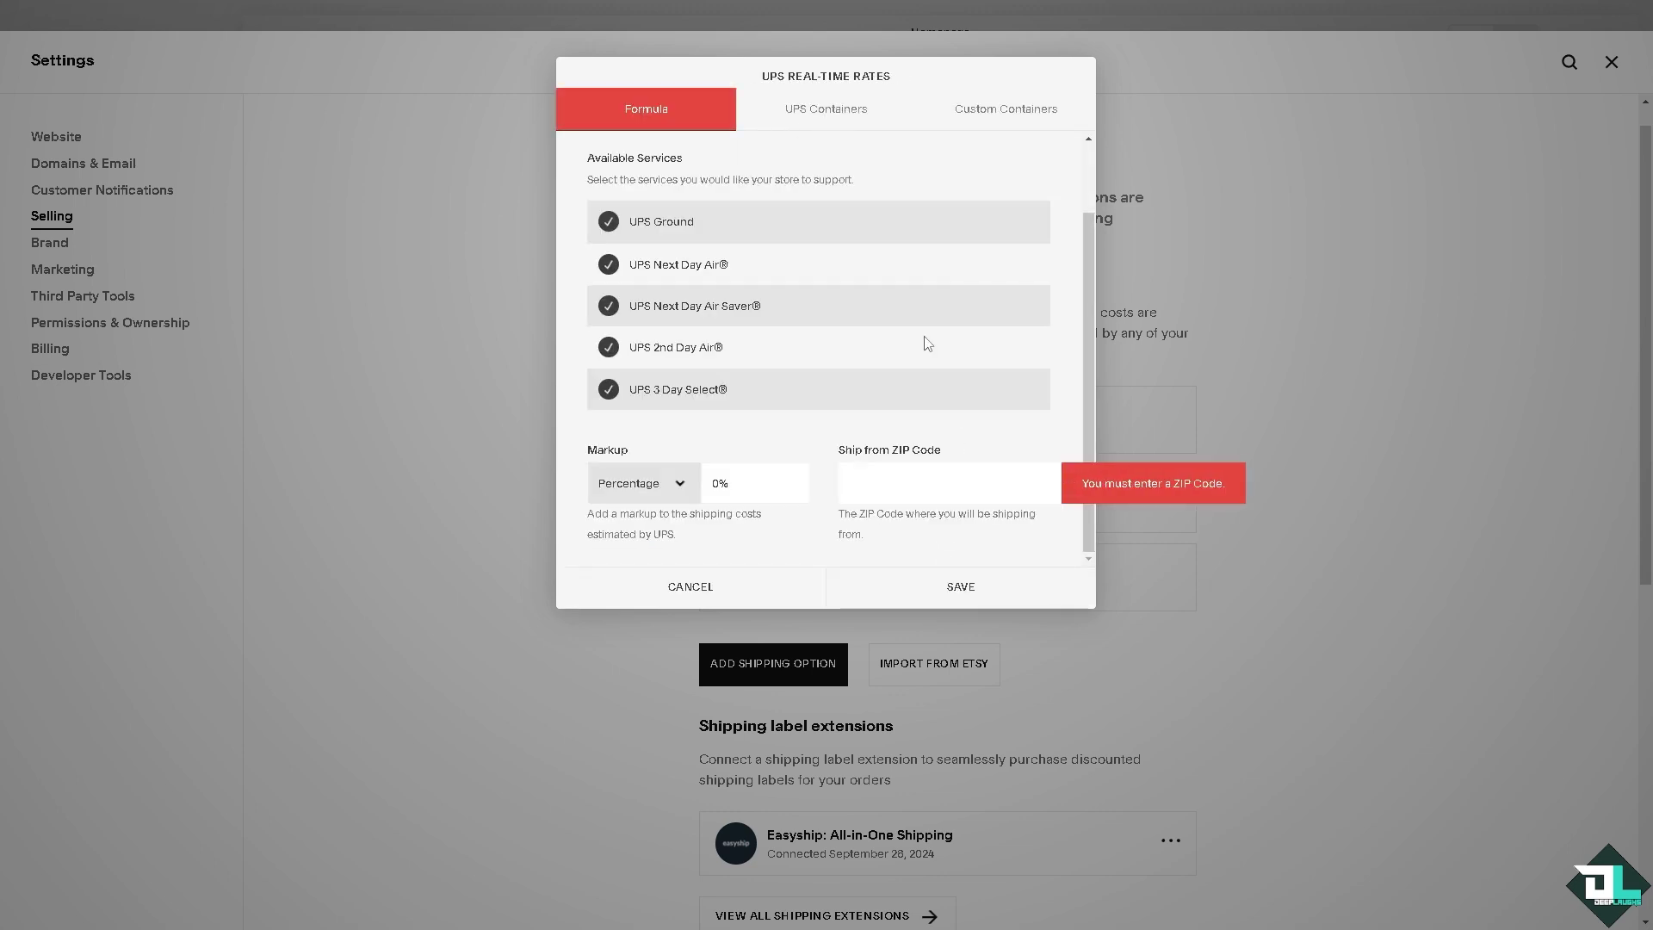
Fill in the suggested ship-from ZIP, set a fixed $6.90 markup, save, and view the UPS containers list
left_click(888, 488)
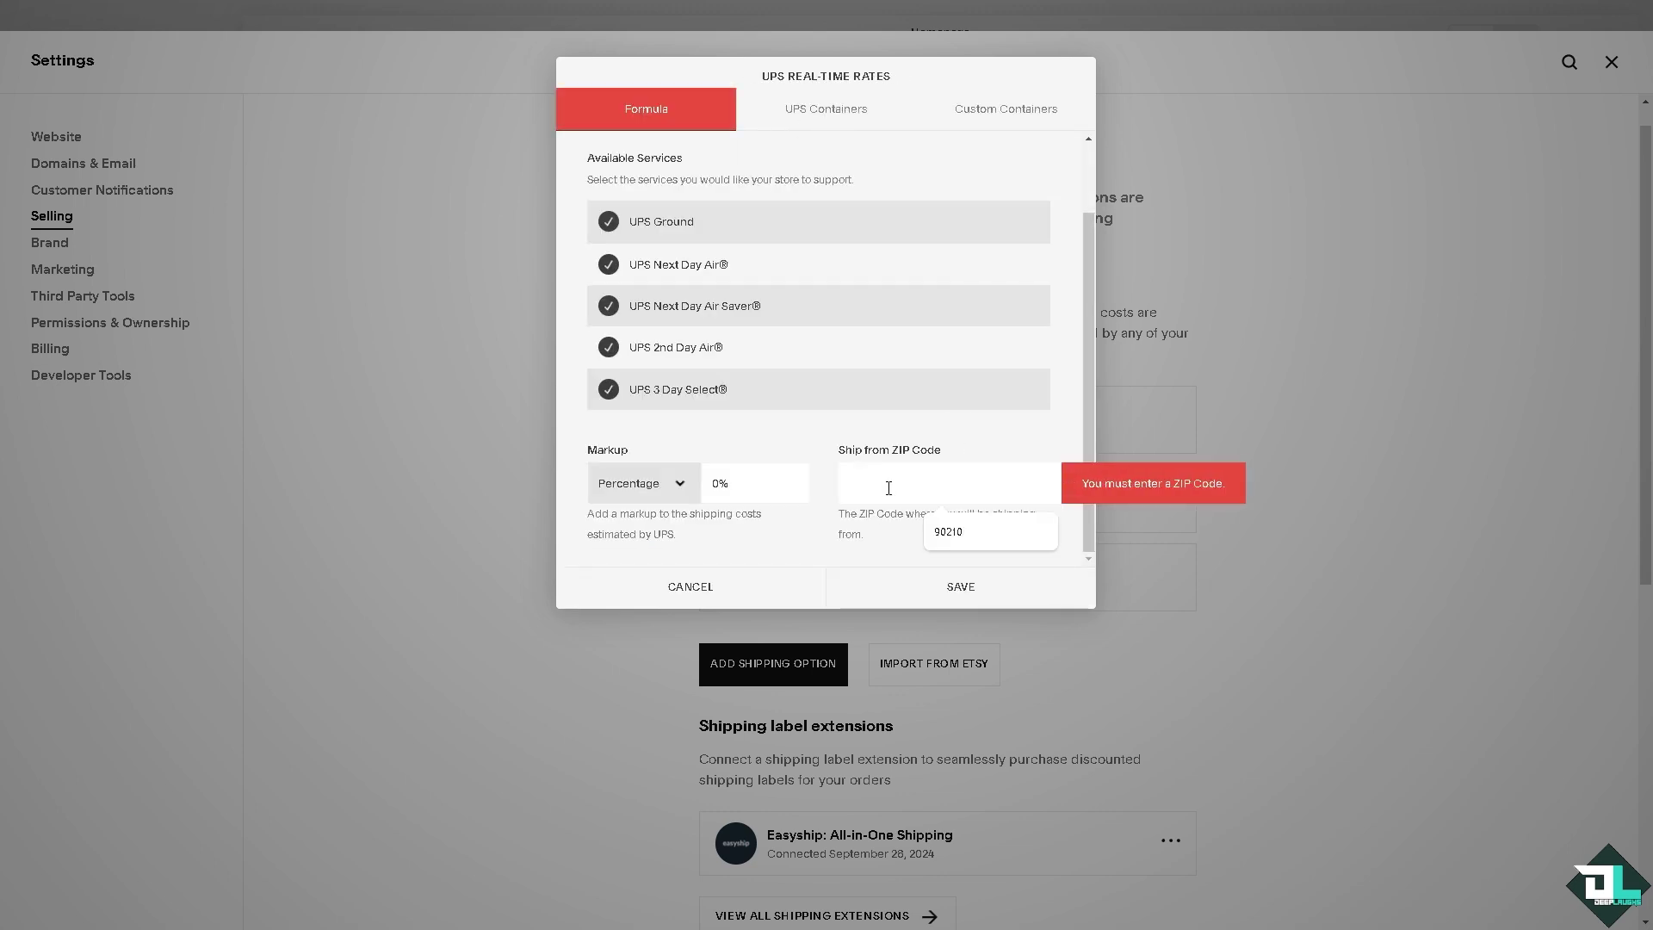
left_click(957, 532)
left_click(985, 583)
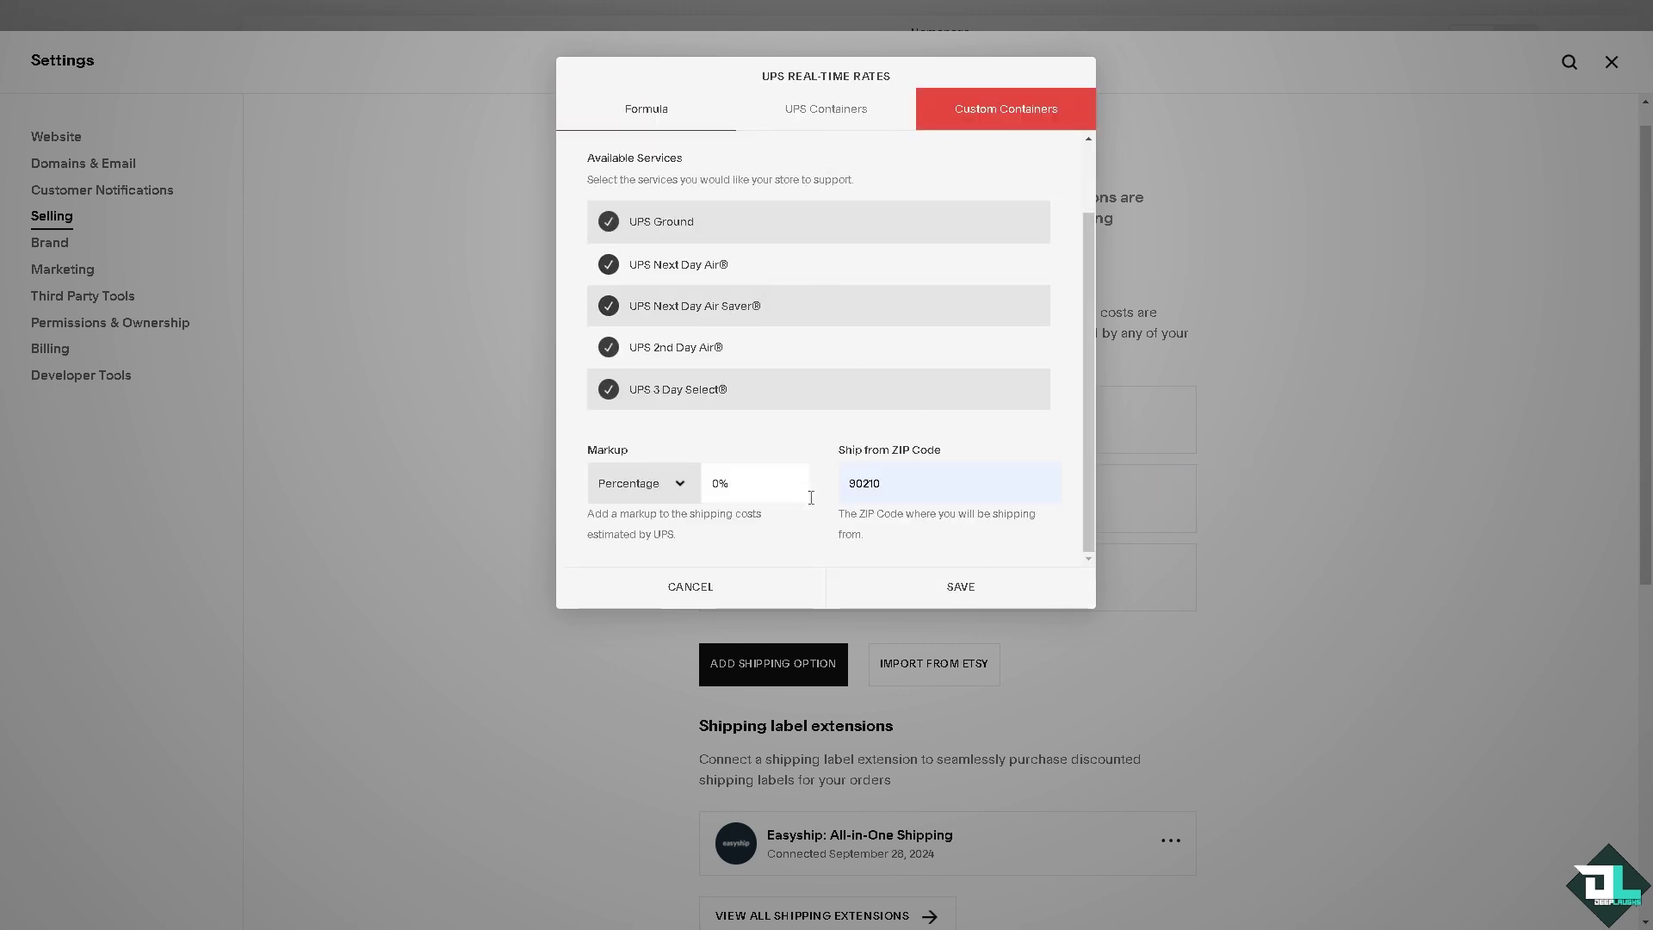
left_click(741, 494)
left_click(681, 484)
left_click(637, 538)
left_click(768, 486)
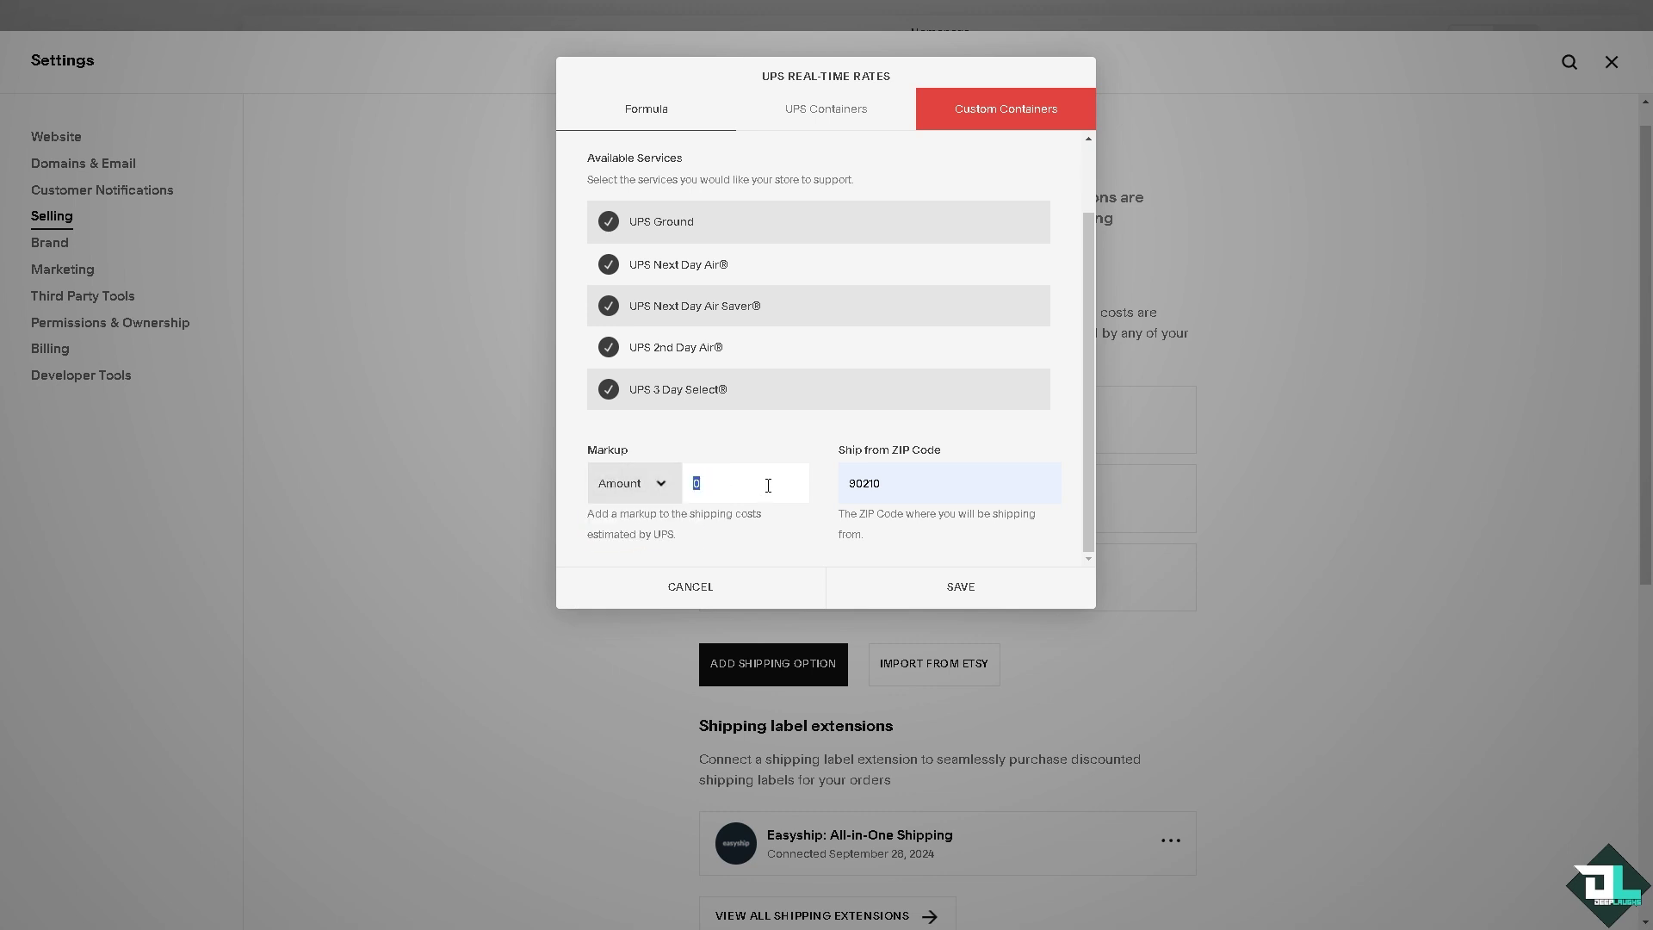
left_click(880, 594)
scroll(872, 355, "up", 2)
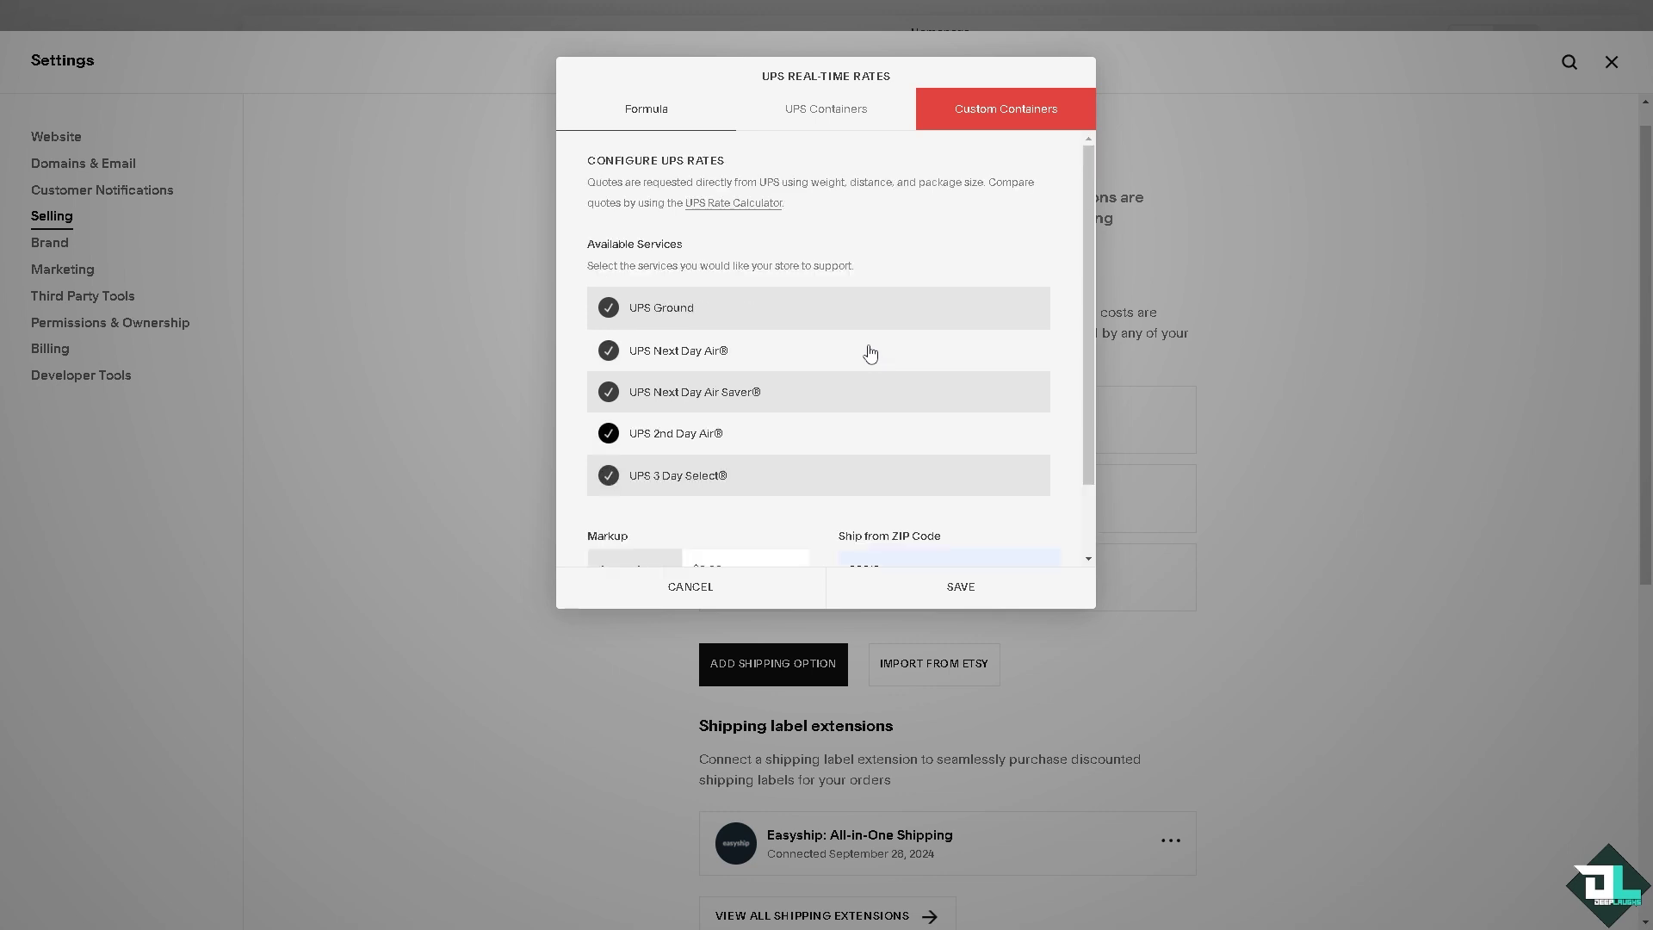
left_click(816, 116)
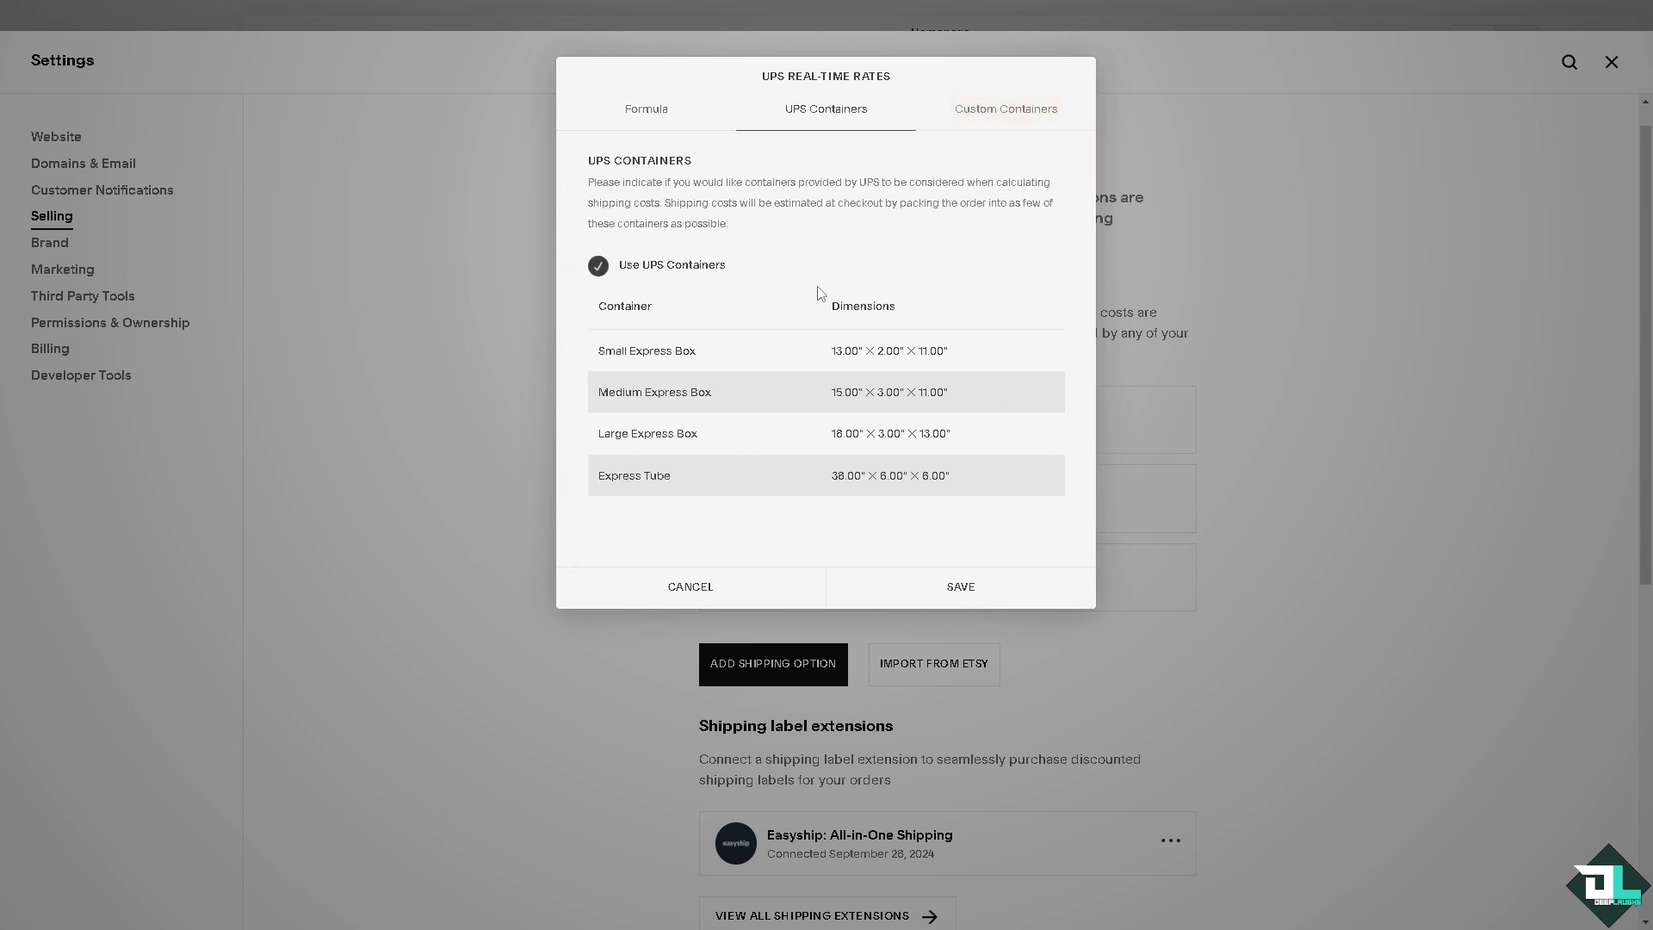
Save the UPS option, then add USPS with Priority Mail, Priority Mail Express and Ground Advantage
left_click(981, 589)
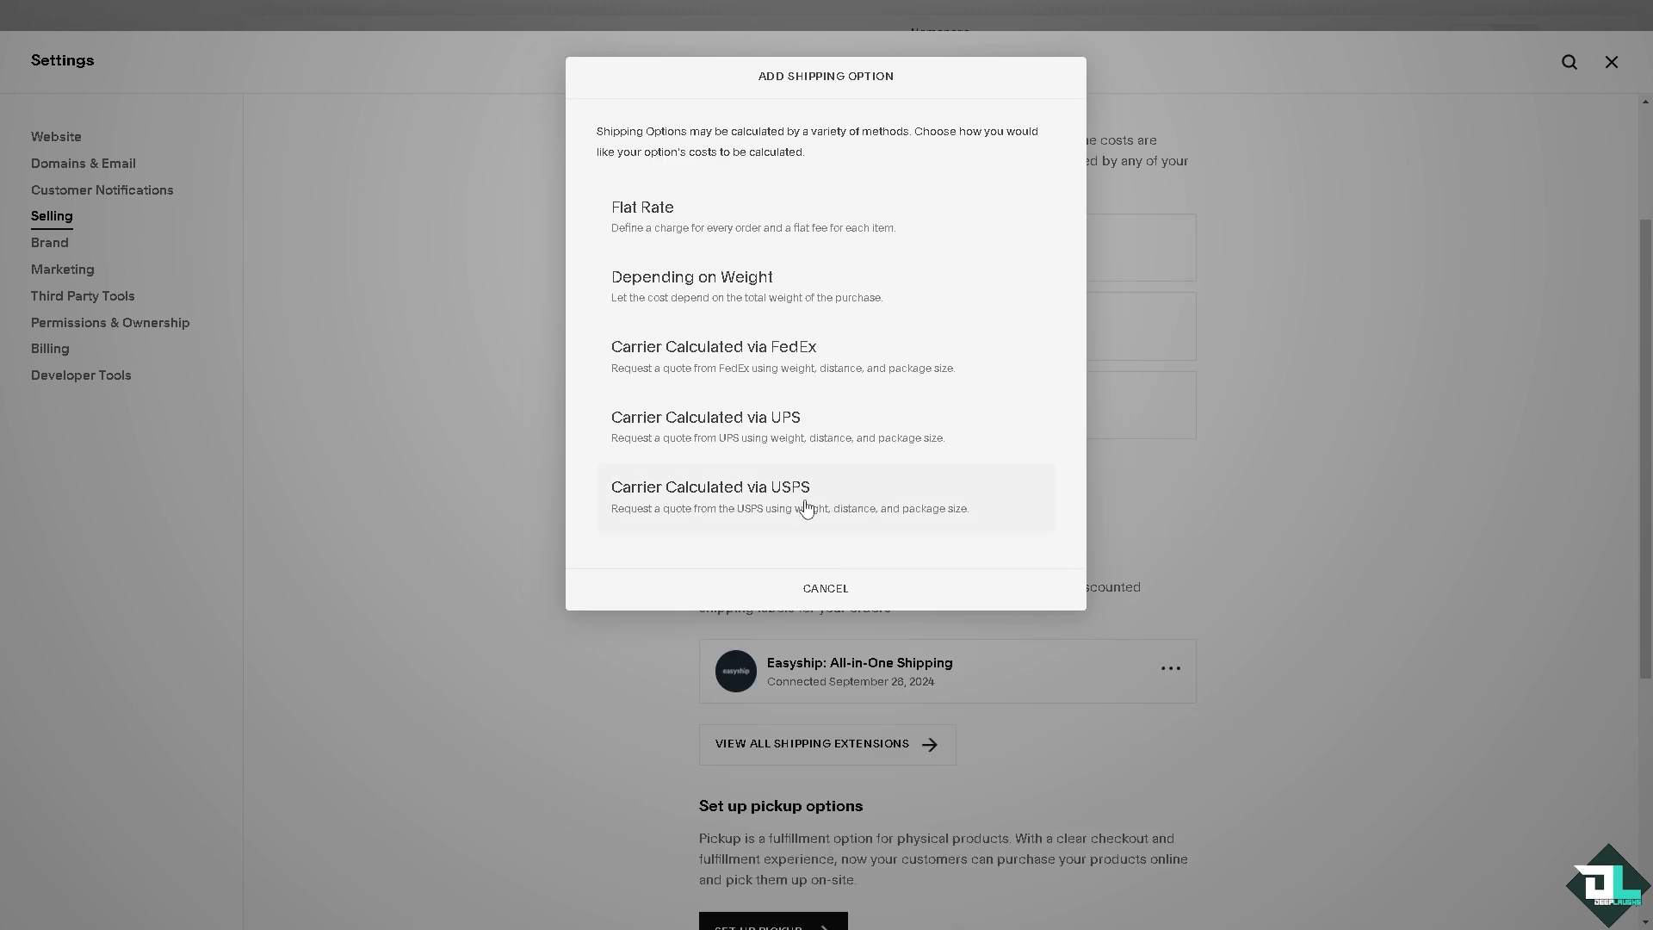
left_click(723, 503)
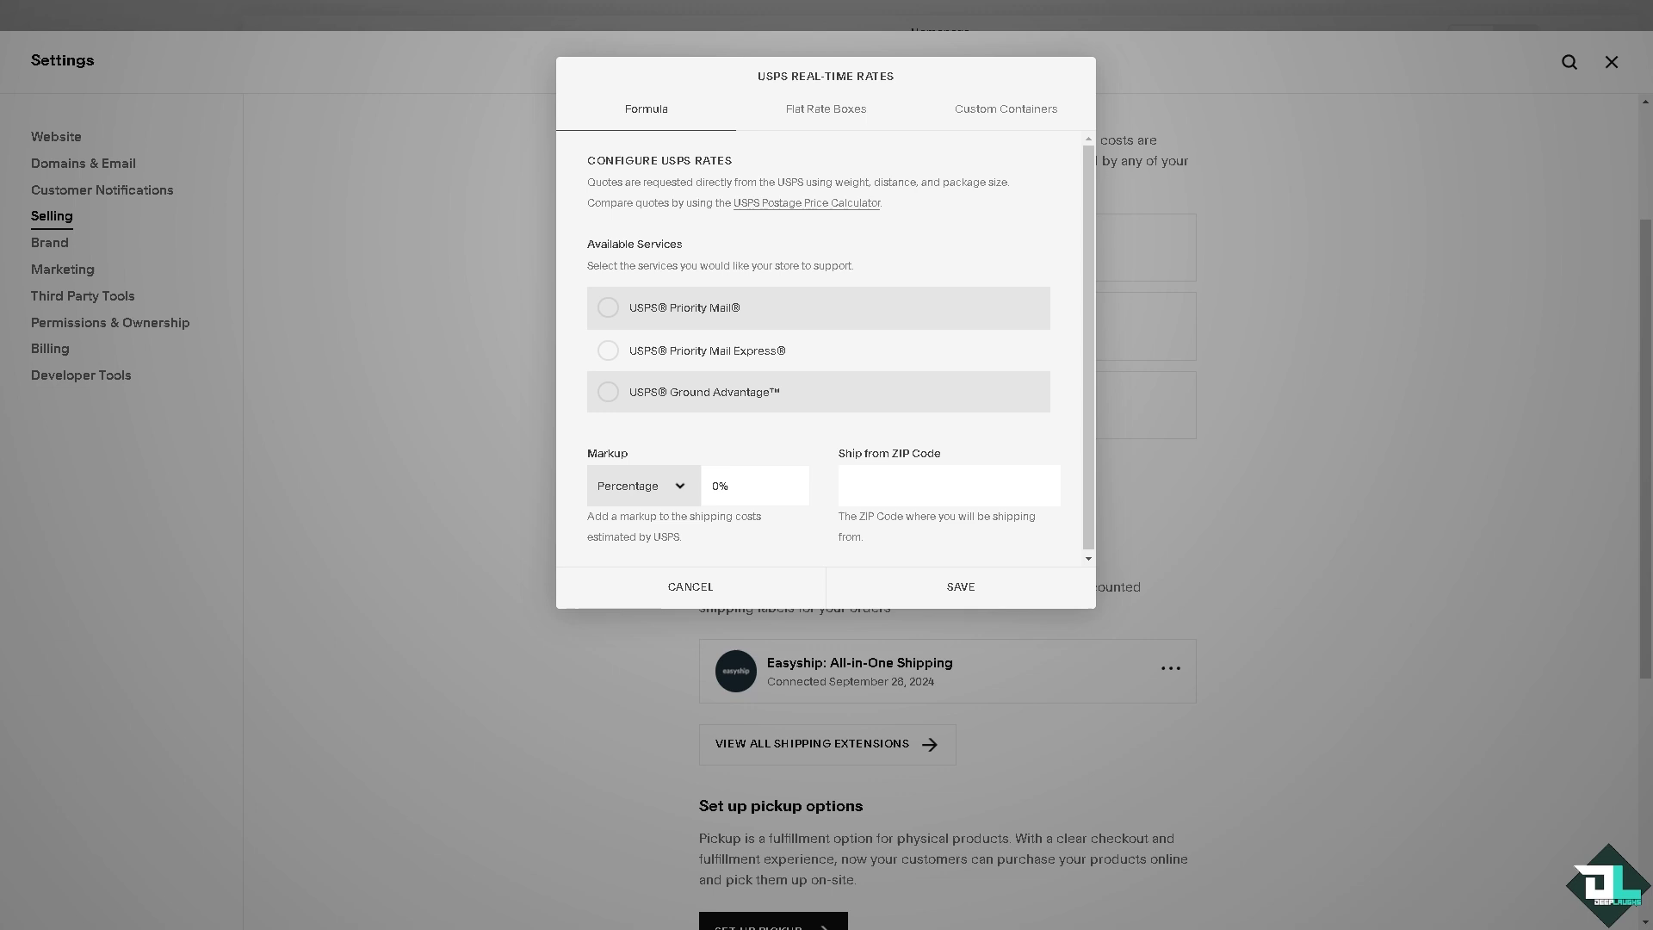
left_click(609, 310)
left_click(609, 352)
left_click(610, 397)
Give the USPS option a fixed $69.00 markup and the suggested ship-from ZIP, then save
left_click(678, 484)
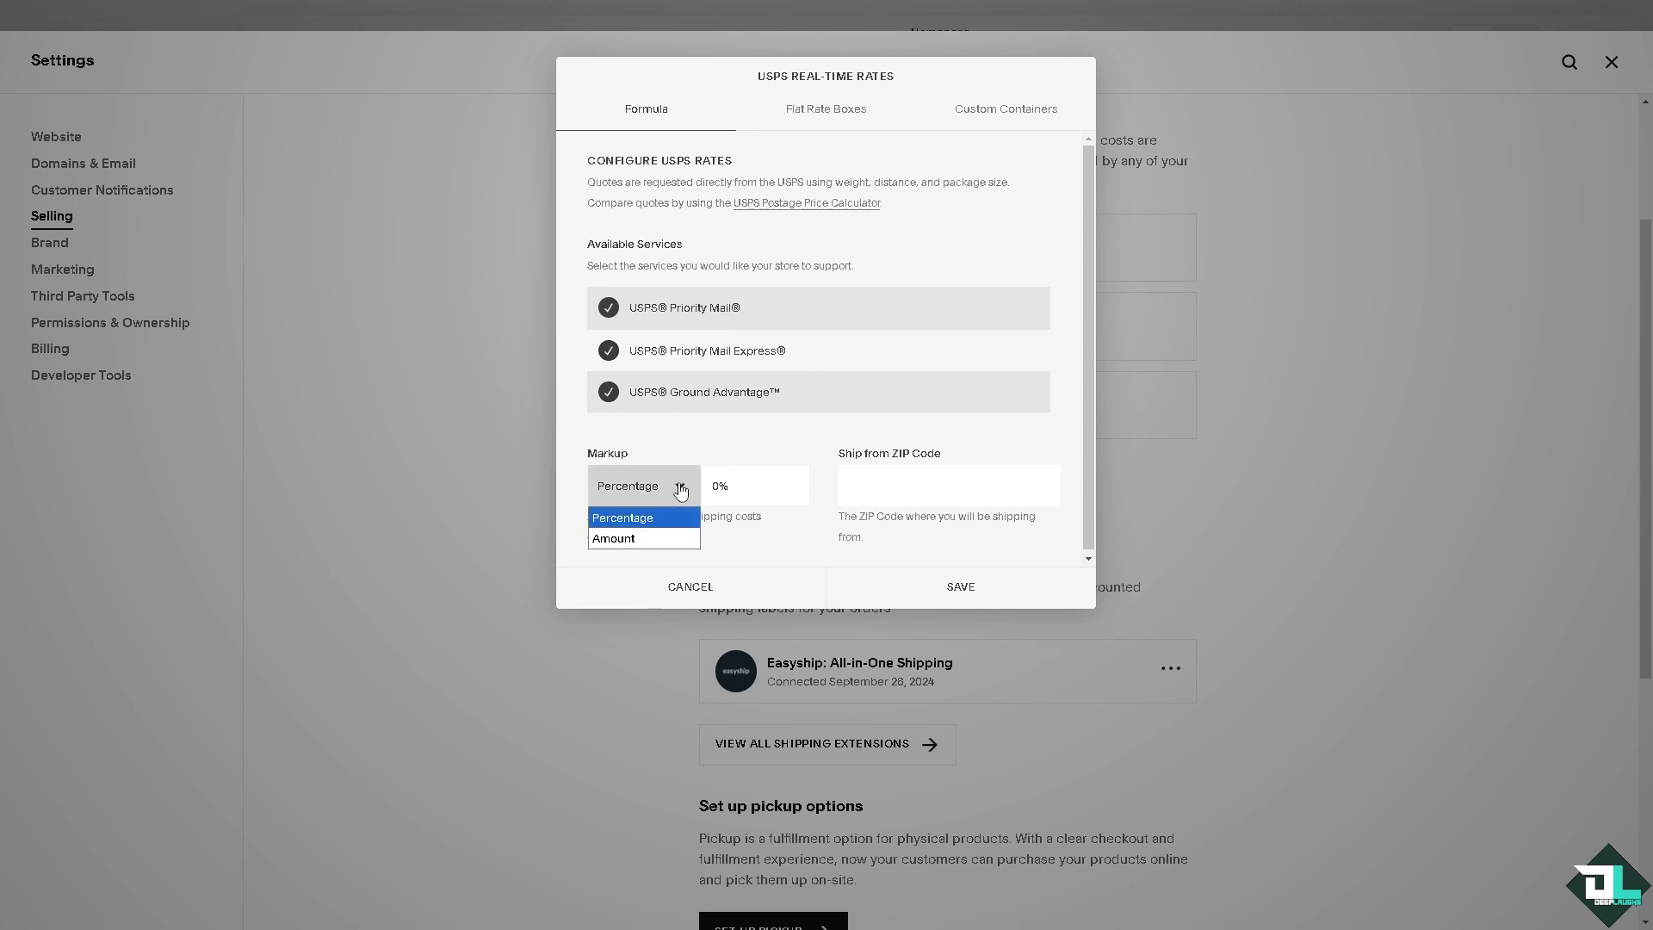
left_click(644, 539)
left_click(757, 488)
type("69")
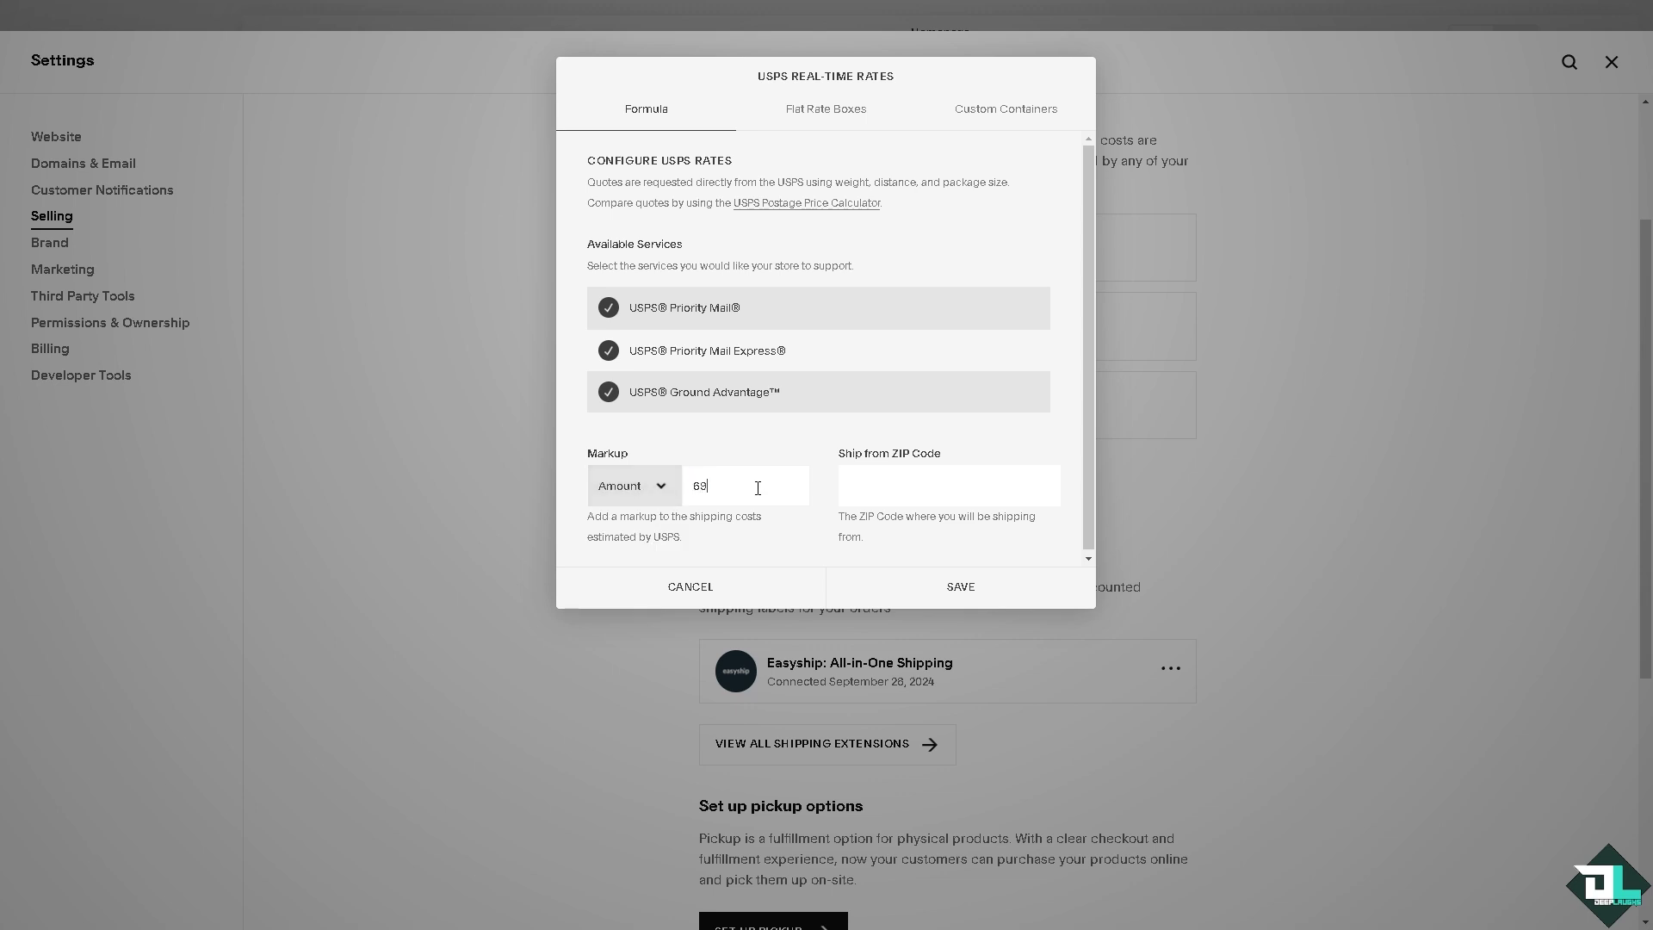
left_click(845, 484)
left_click(951, 531)
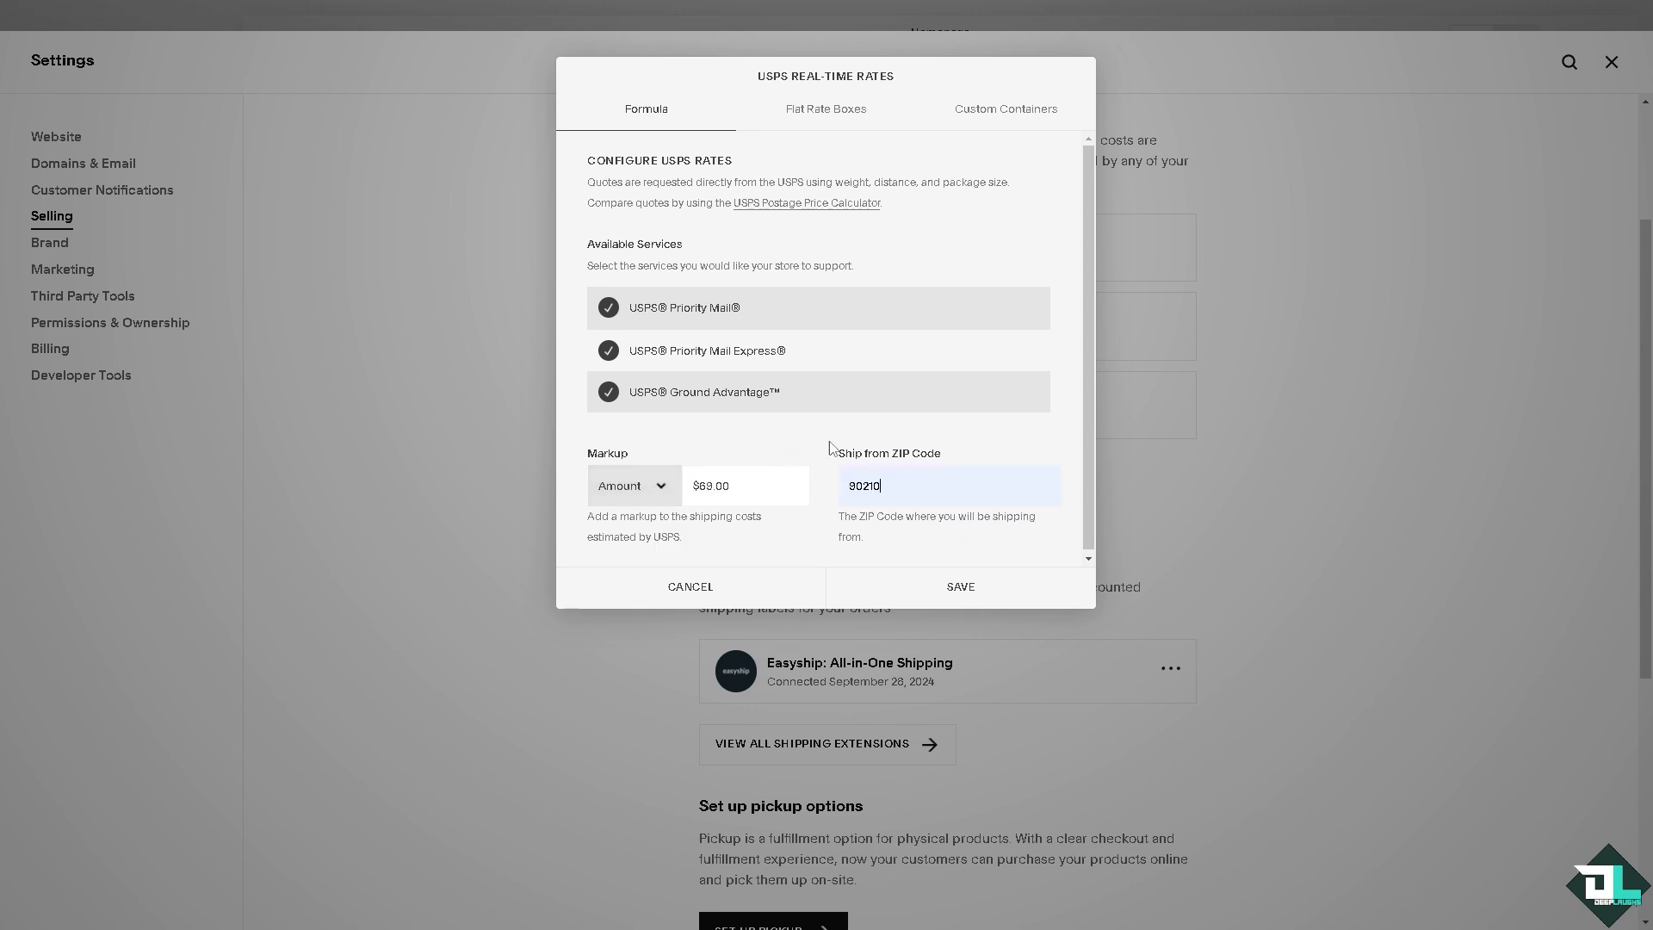
left_click(1003, 594)
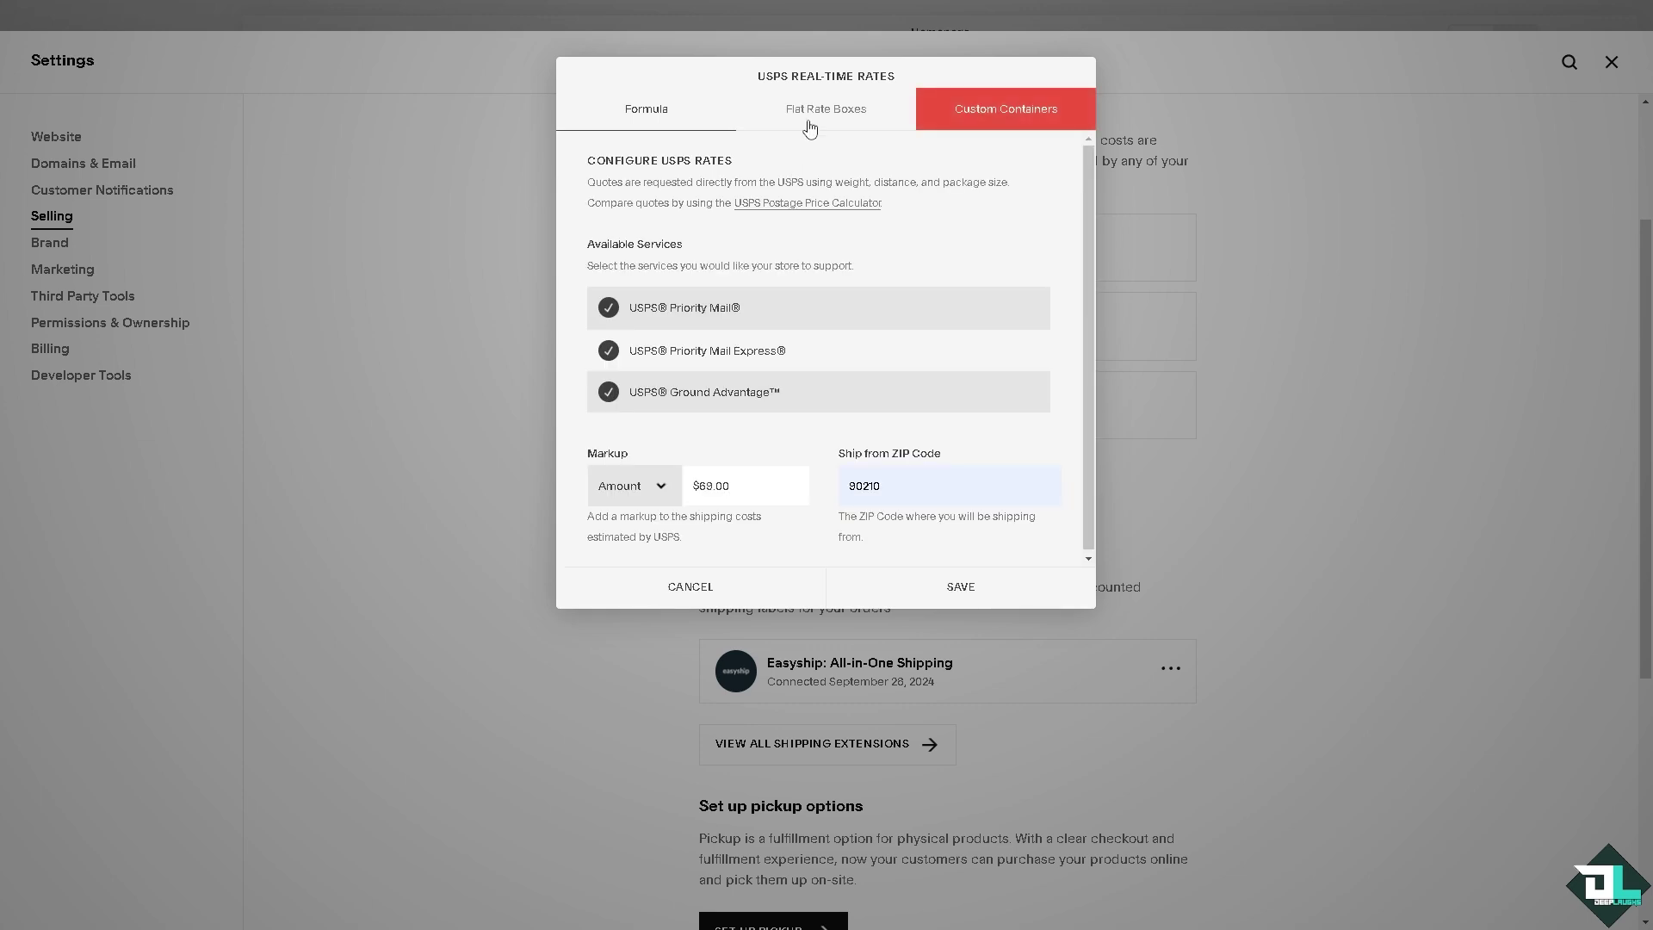
Add a new custom box from the USPS Custom Containers section
left_click(835, 116)
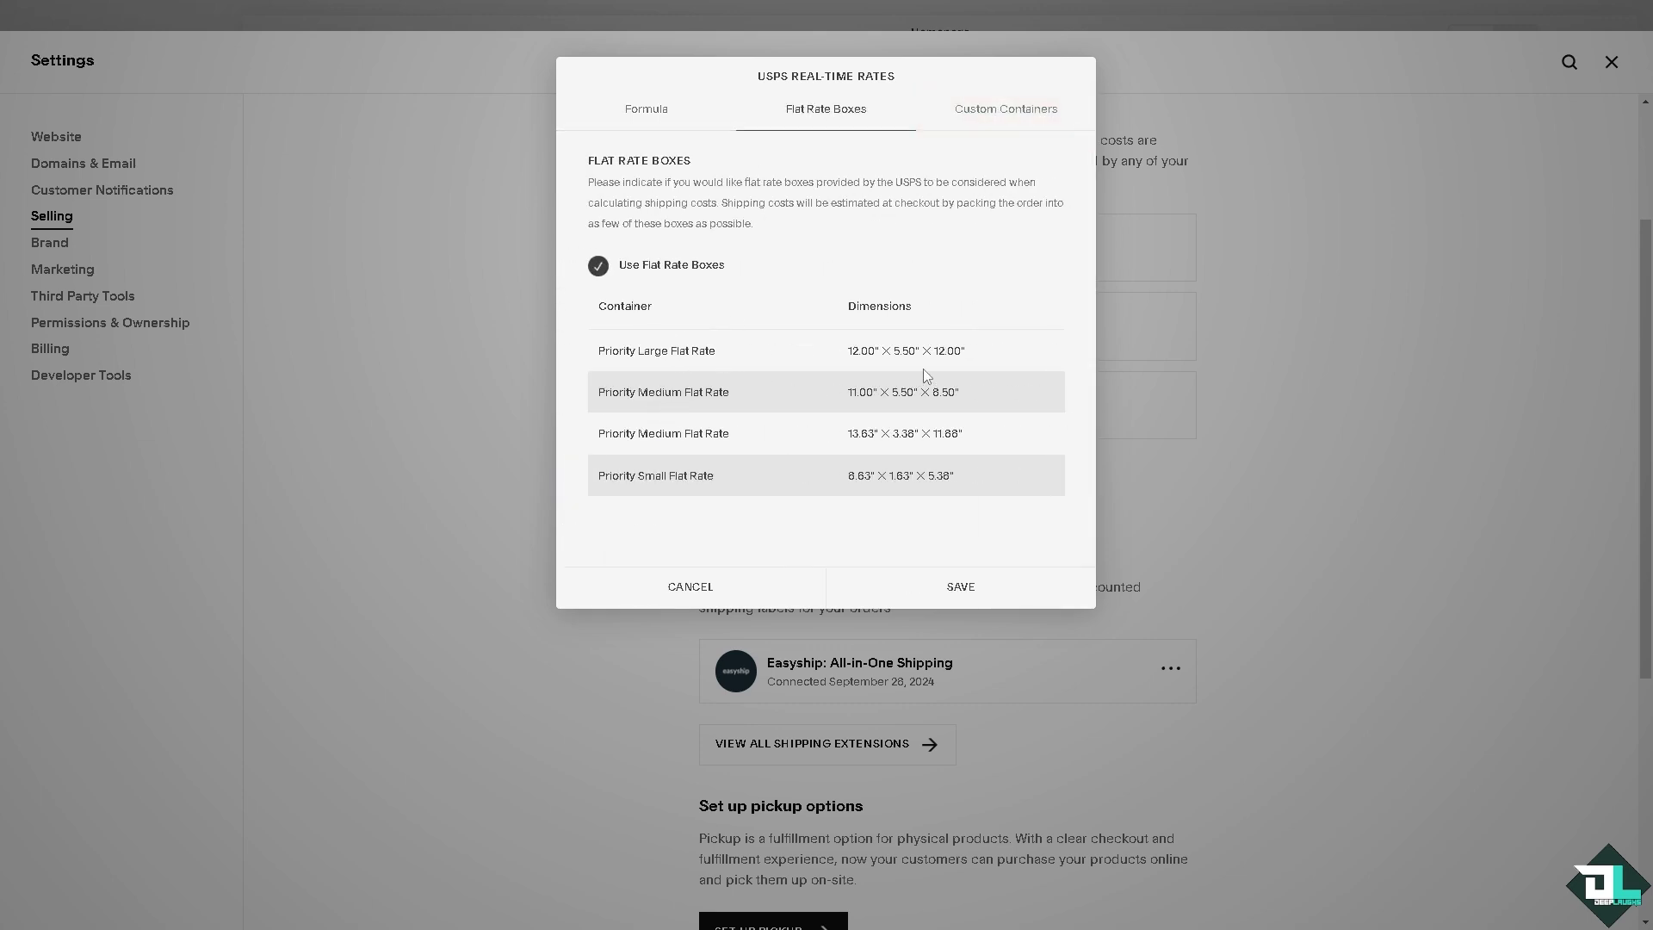
left_click(1000, 116)
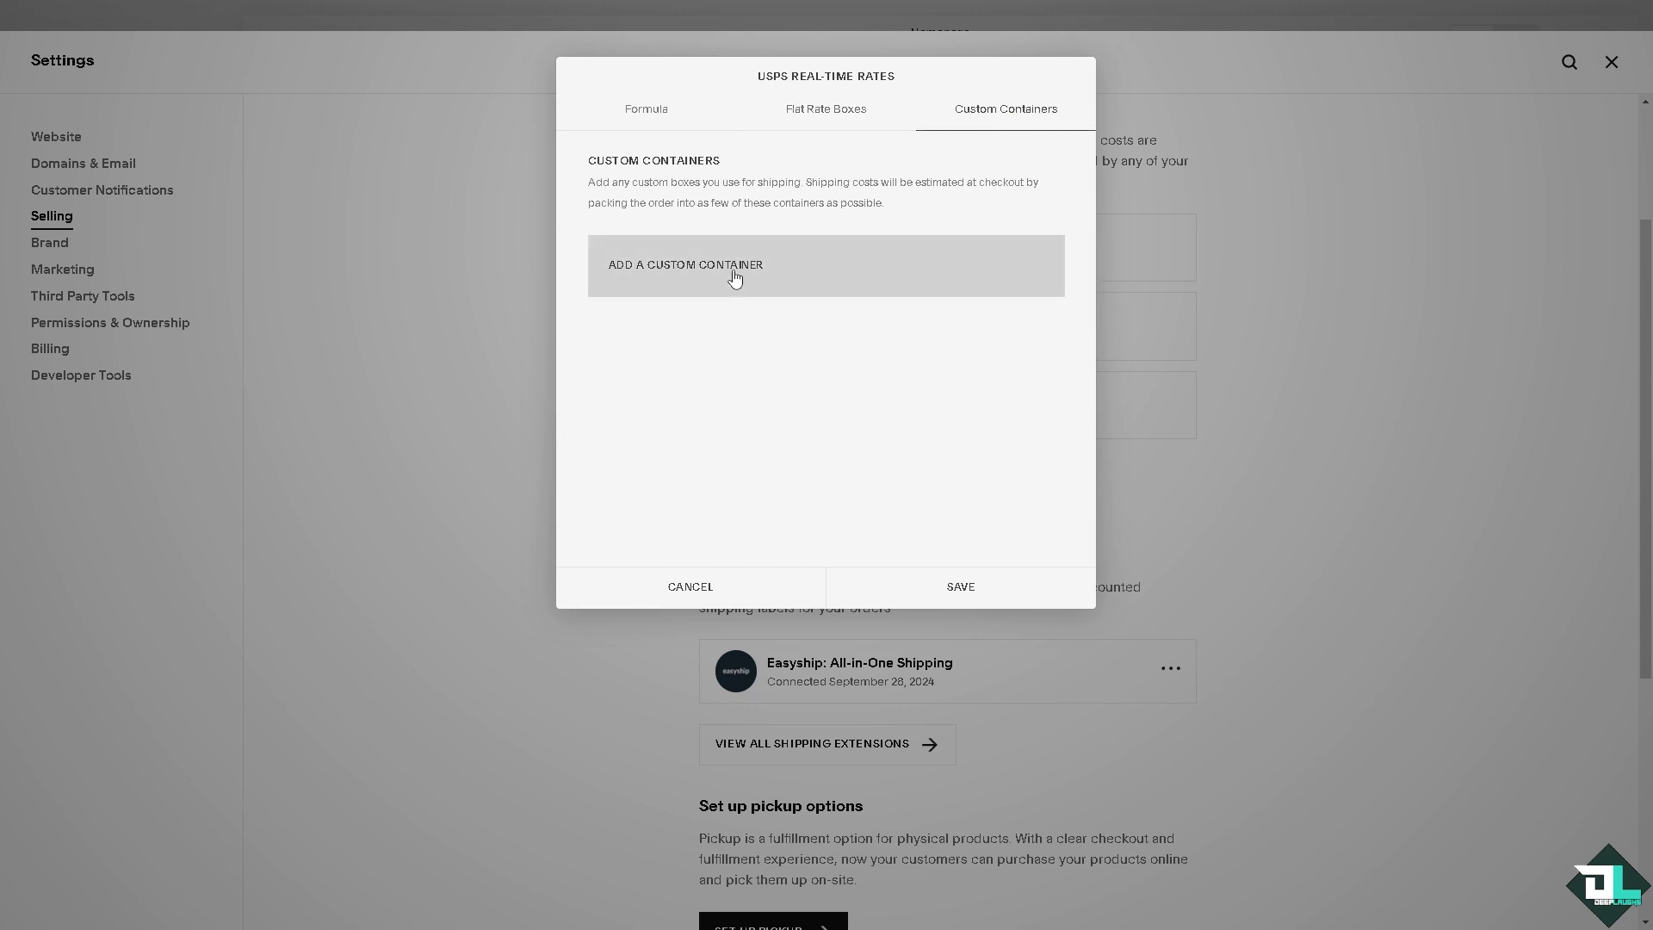
left_click(733, 273)
Give the custom box a 6.90-inch height and save, leaving length and width invalid
left_click(809, 286)
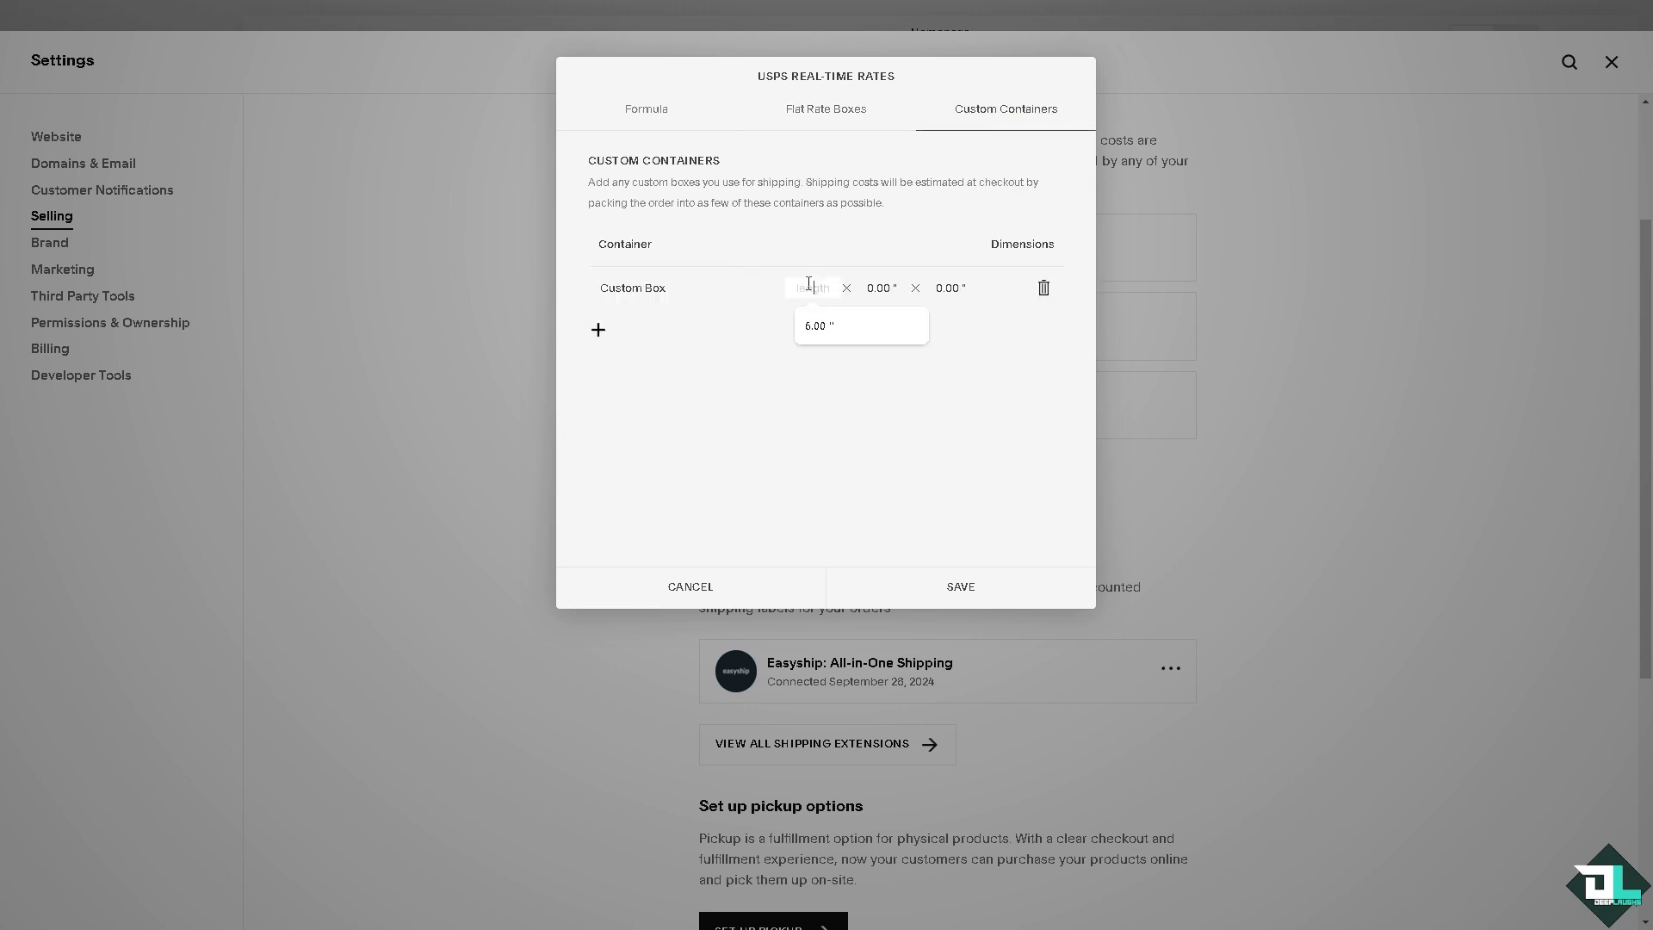
left_click(814, 332)
left_click(882, 287)
left_click(895, 326)
left_click(951, 286)
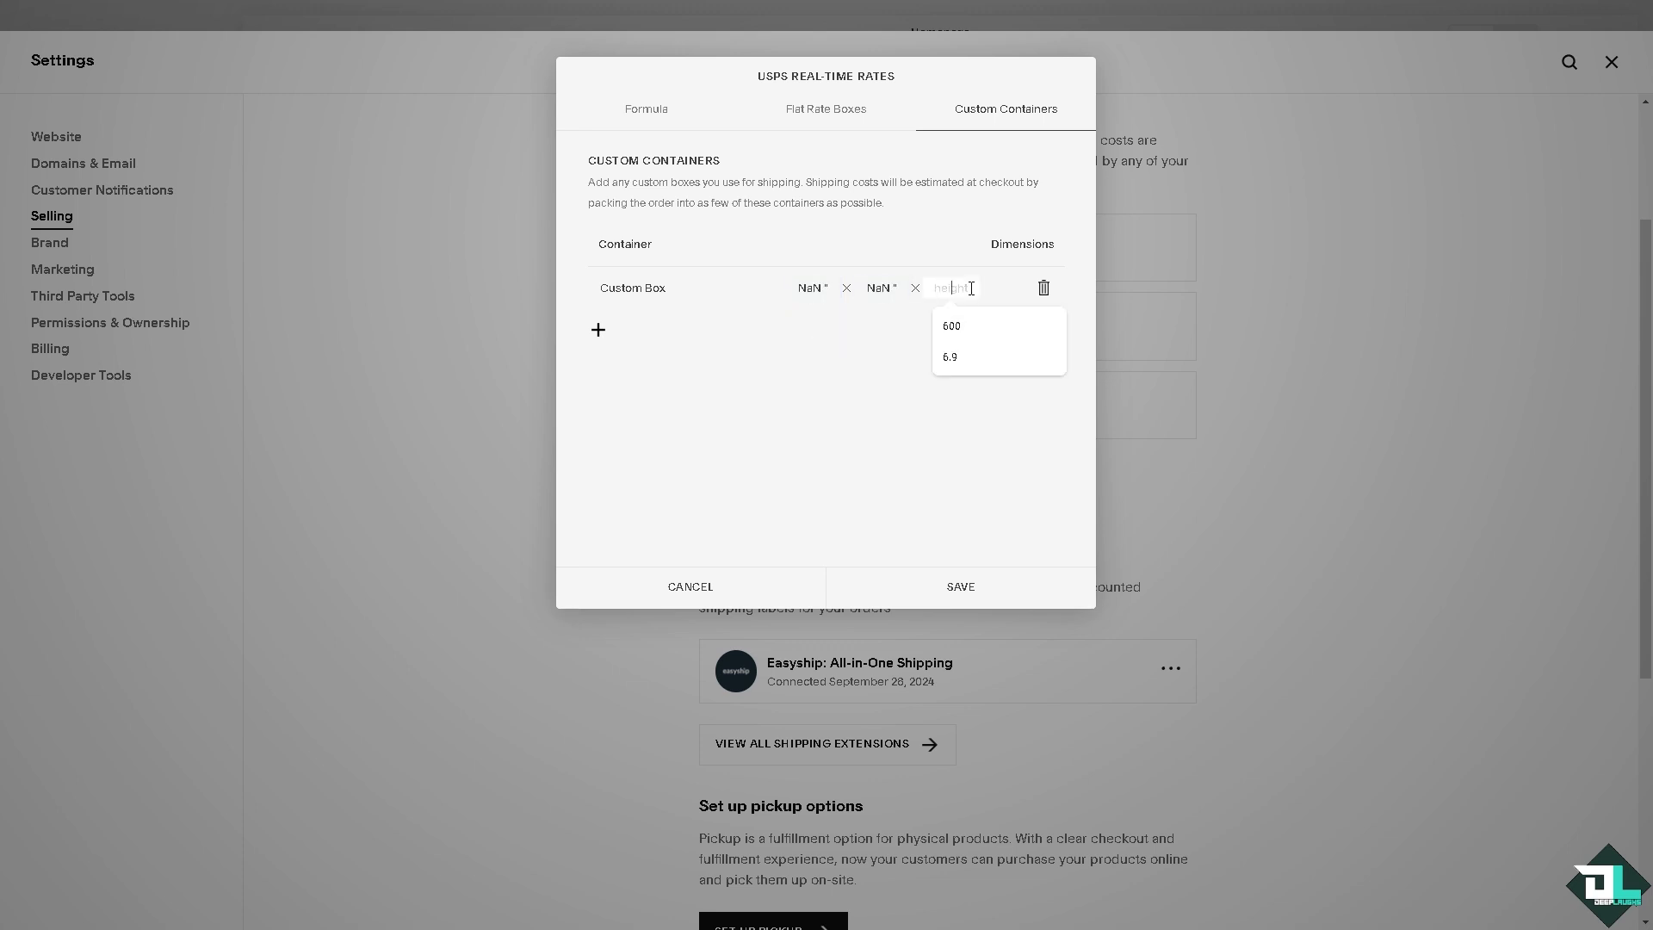
type("6.9")
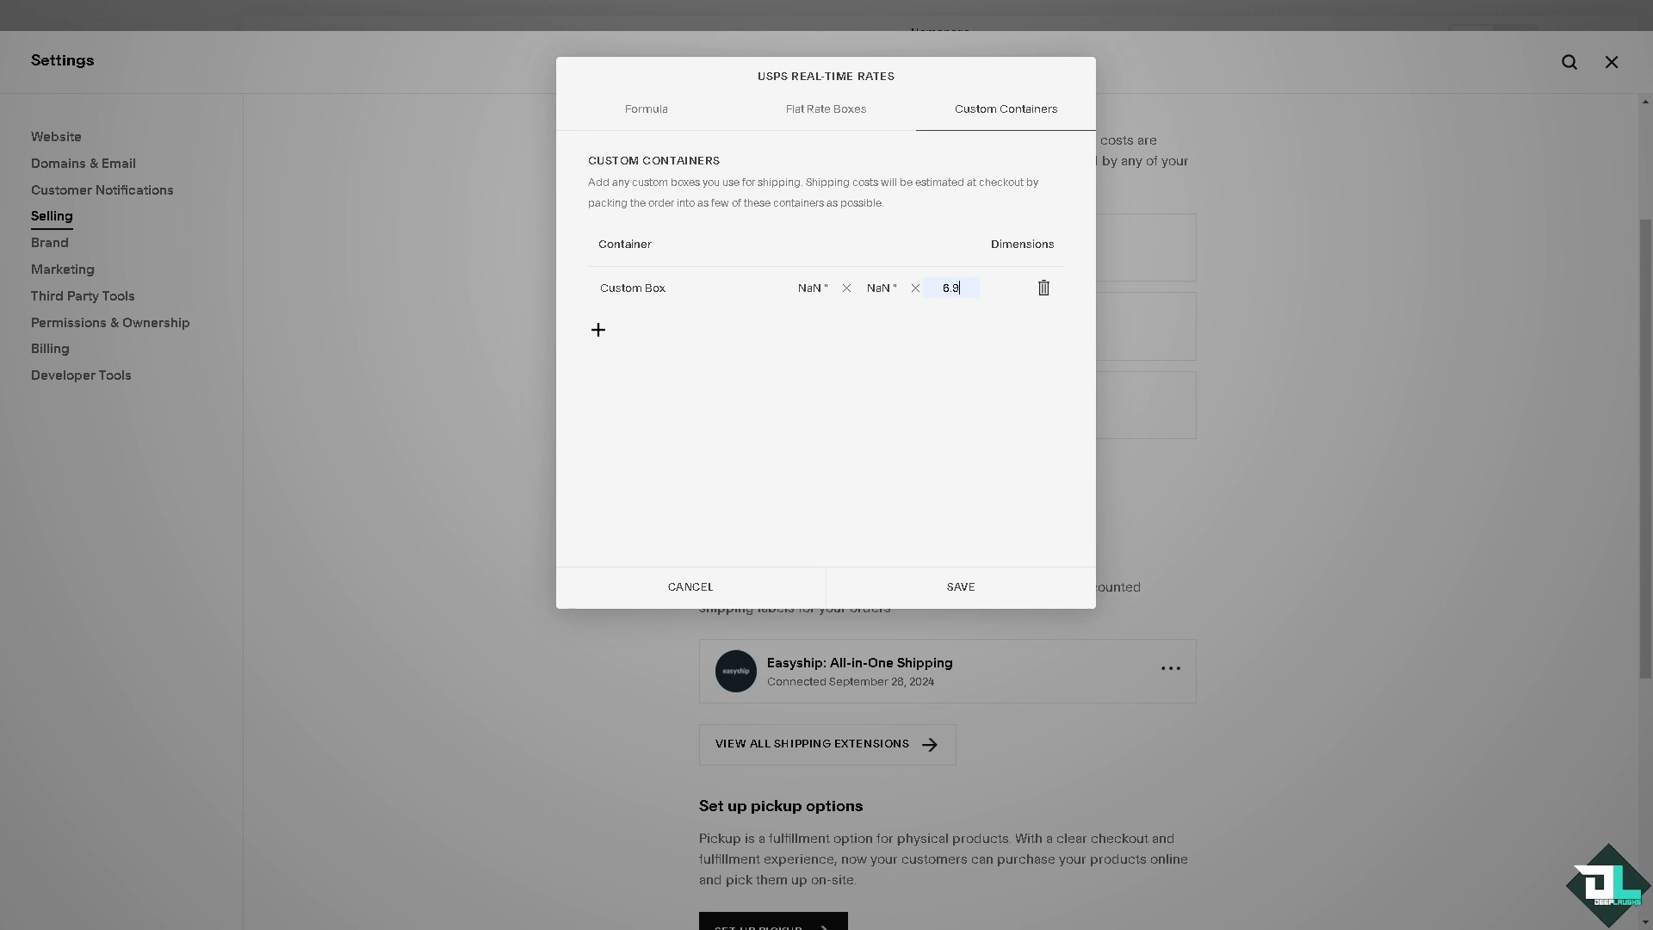
left_click(961, 590)
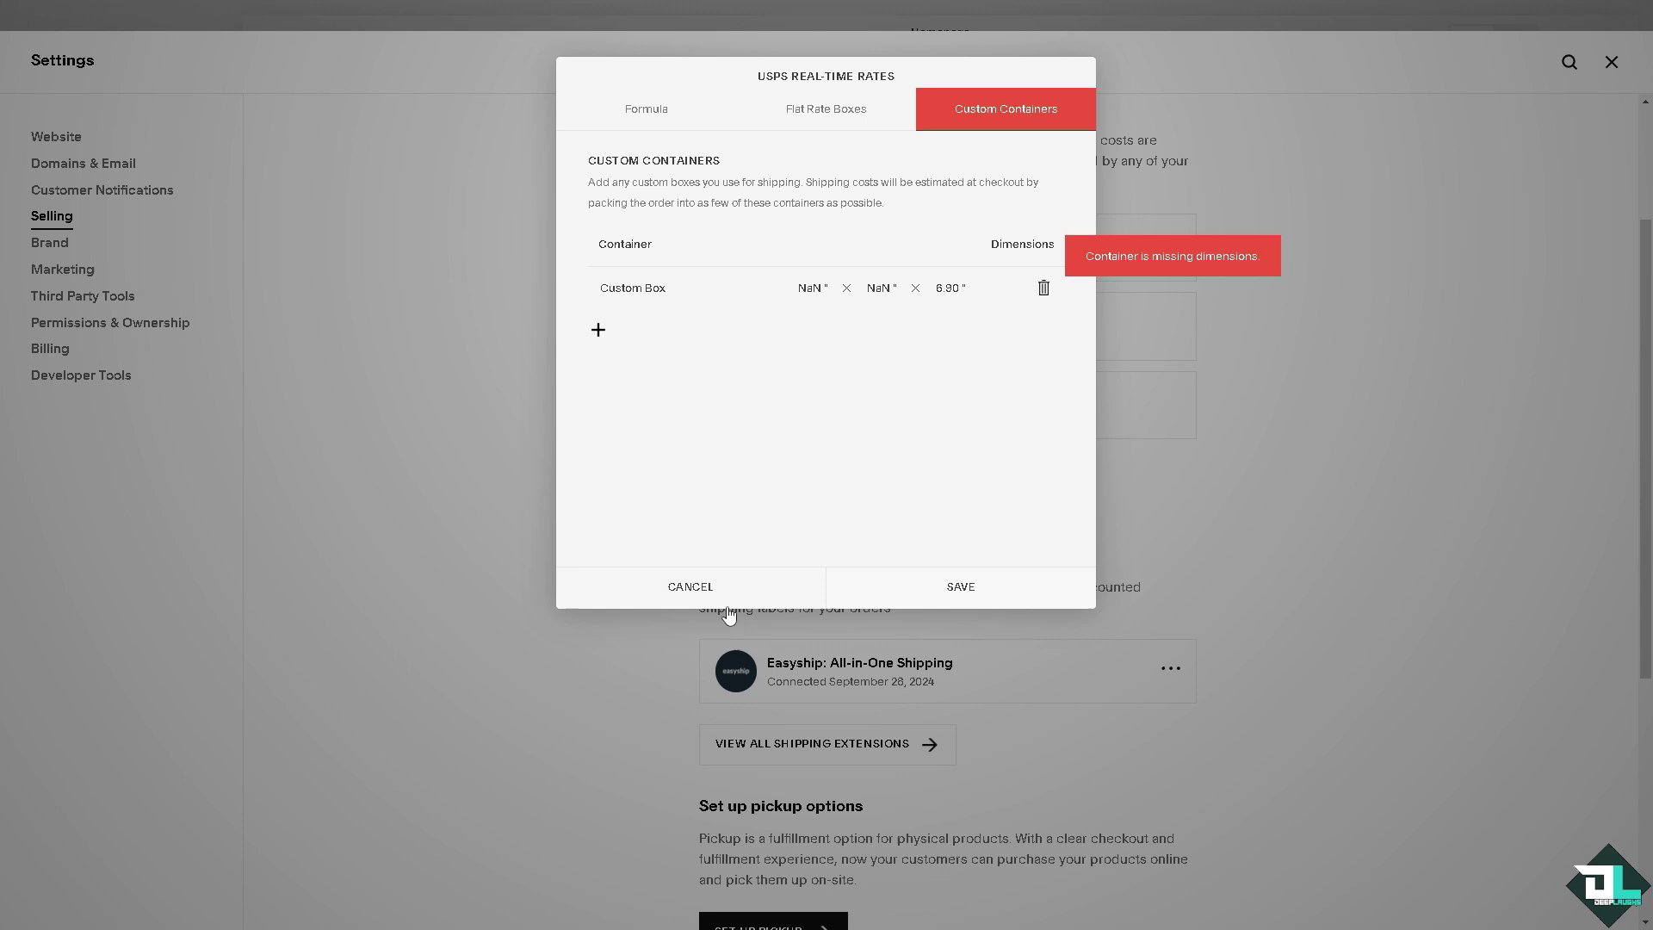
Cancel the USPS form and scroll to review the flat-rate, weight-range and FedEx options
left_click(708, 591)
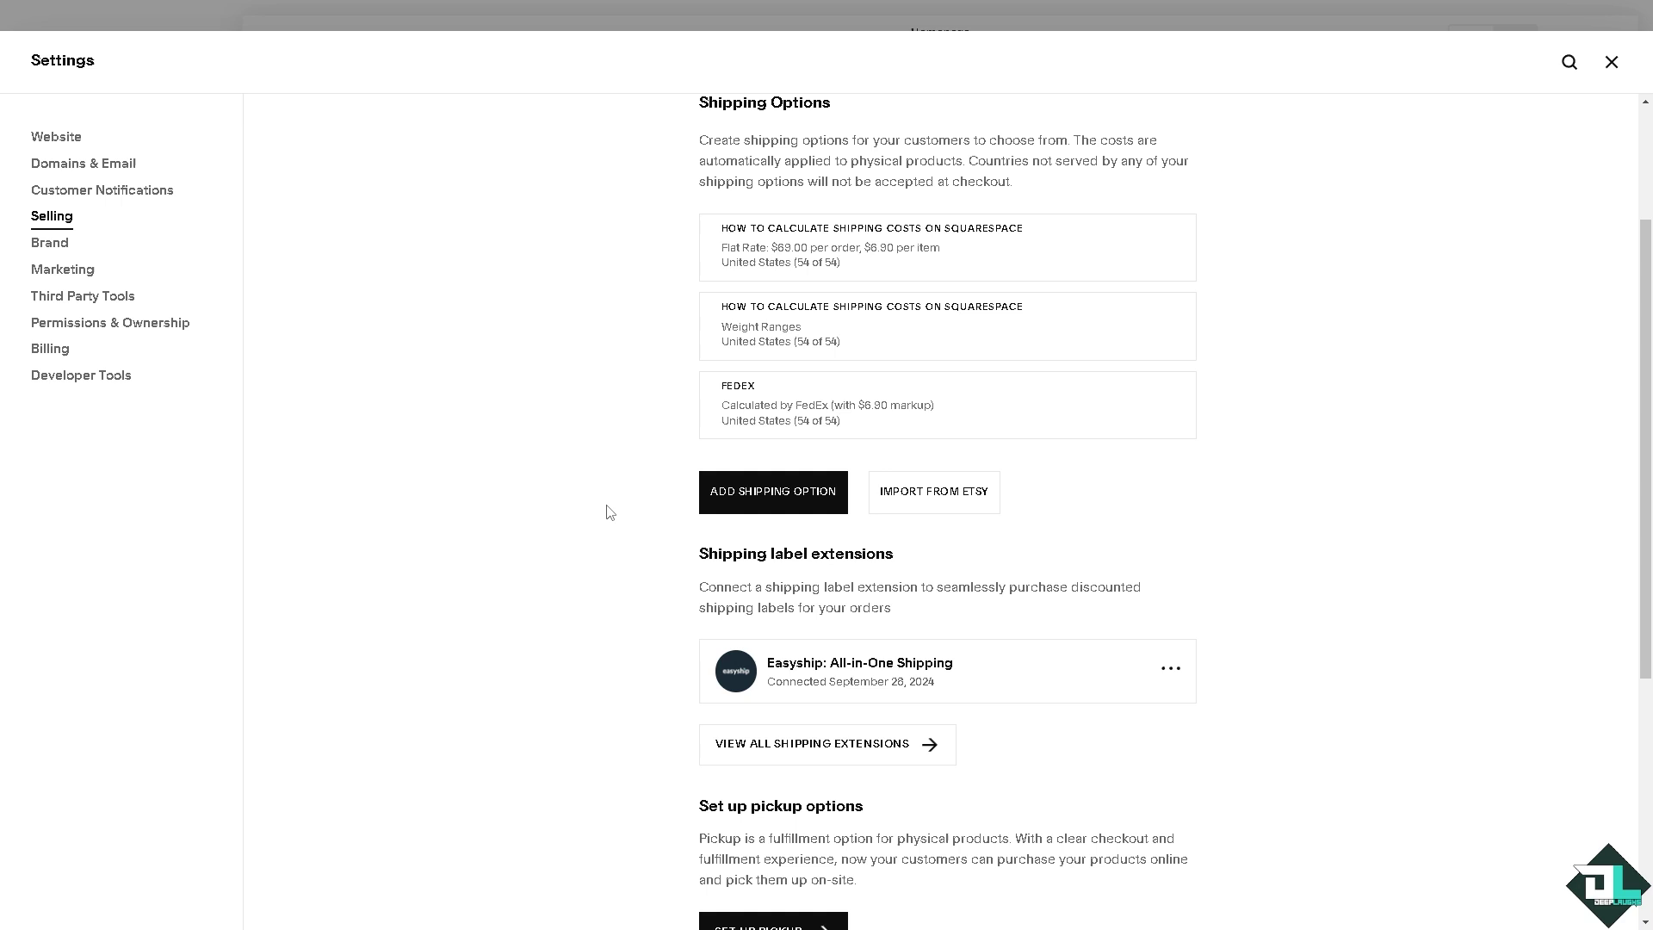
scroll(610, 513, "down", 2)
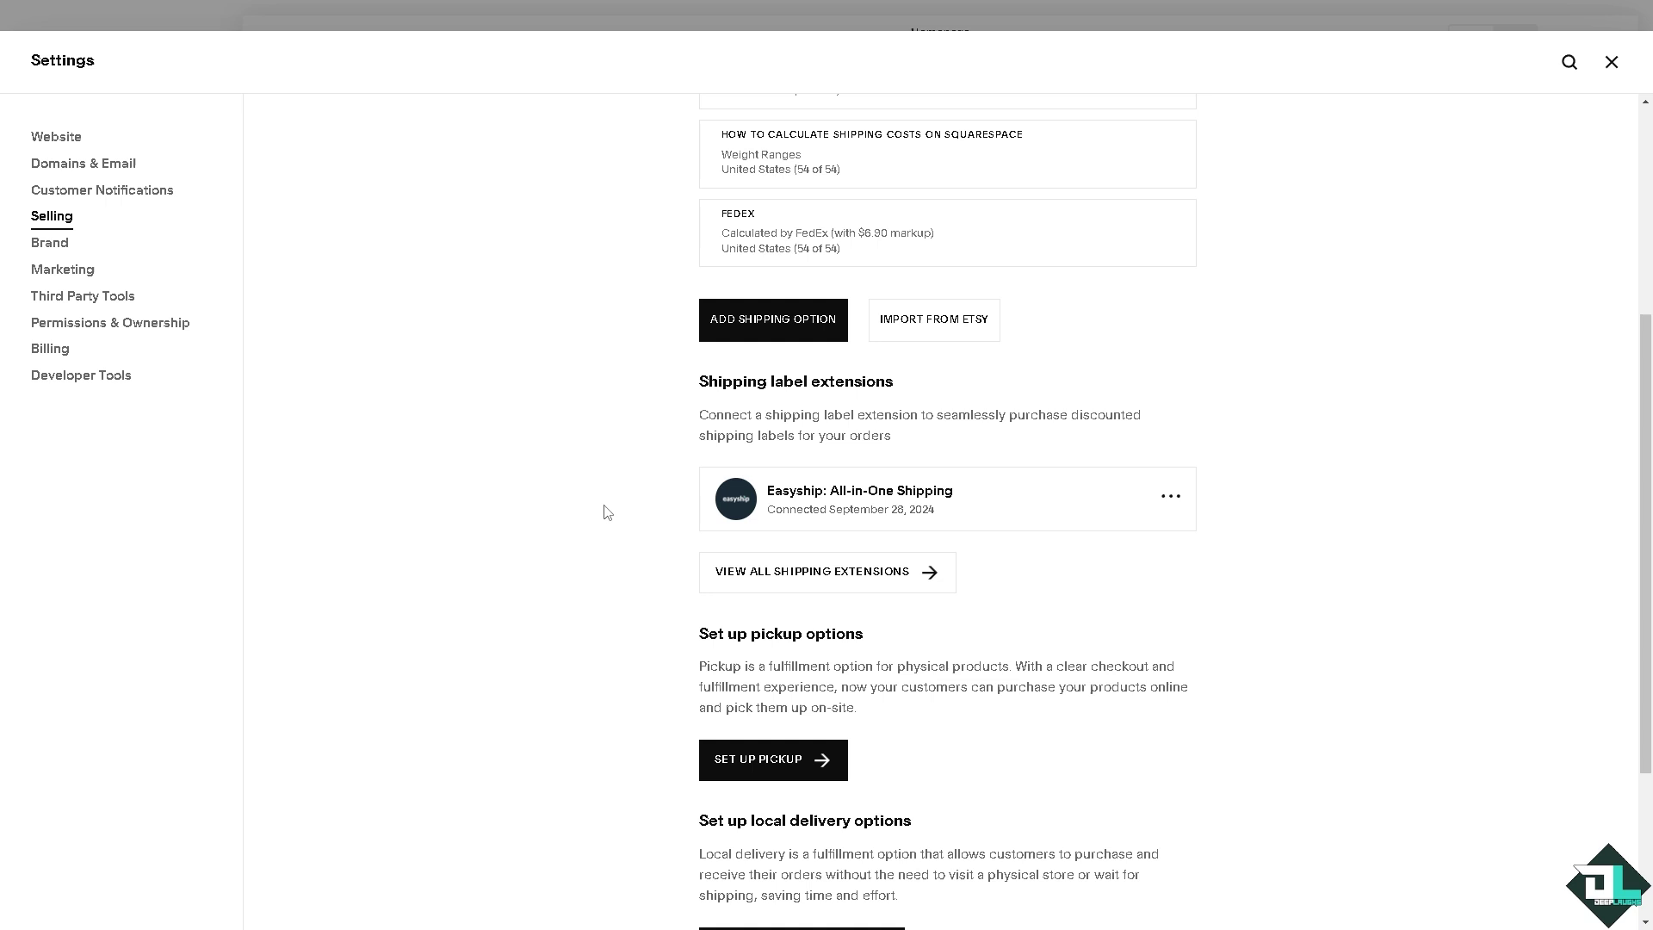
scroll(605, 513, "down", 3)
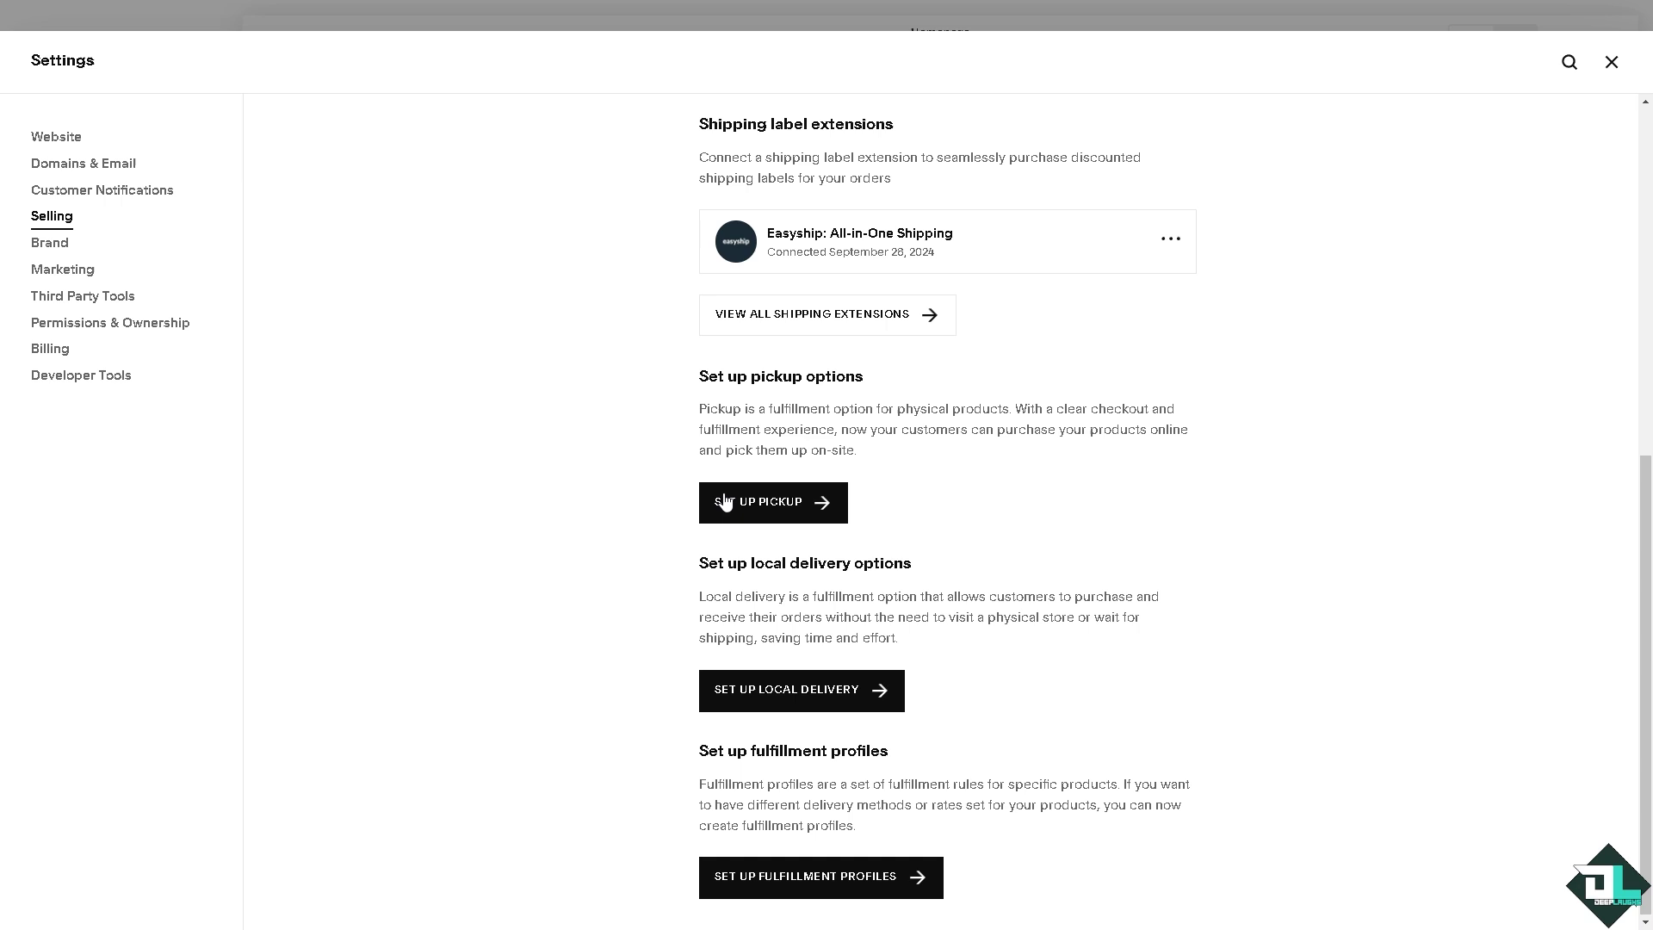
scroll(725, 503, "up", 3)
scroll(648, 395, "up", 4)
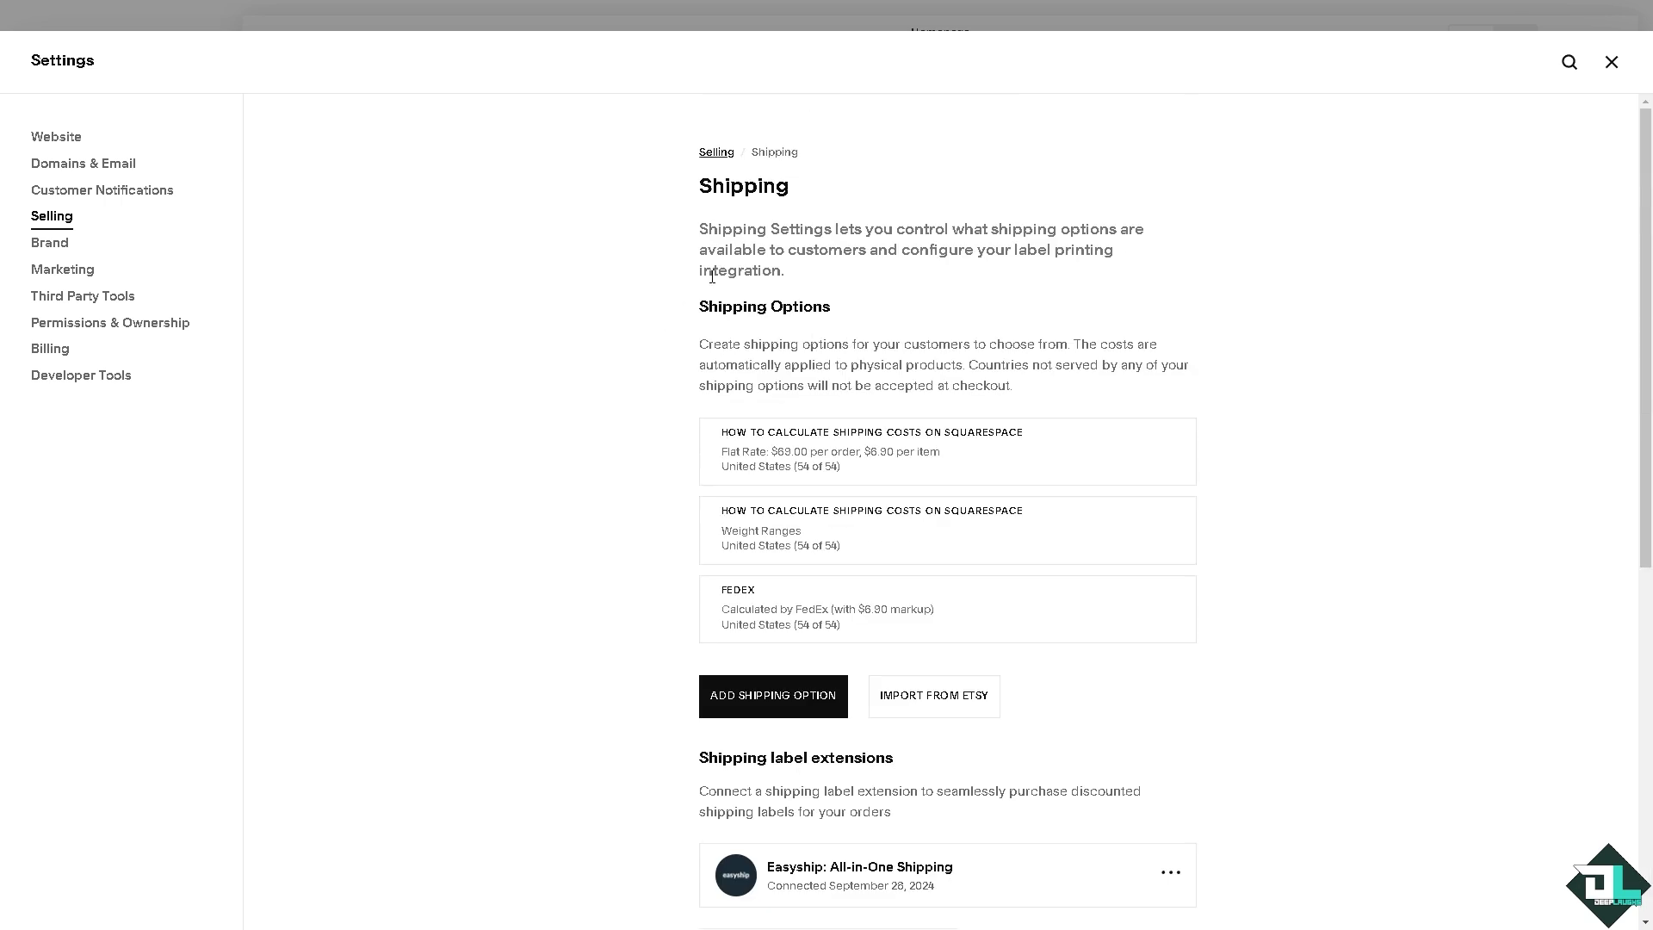
scroll(746, 316, "down", 7)
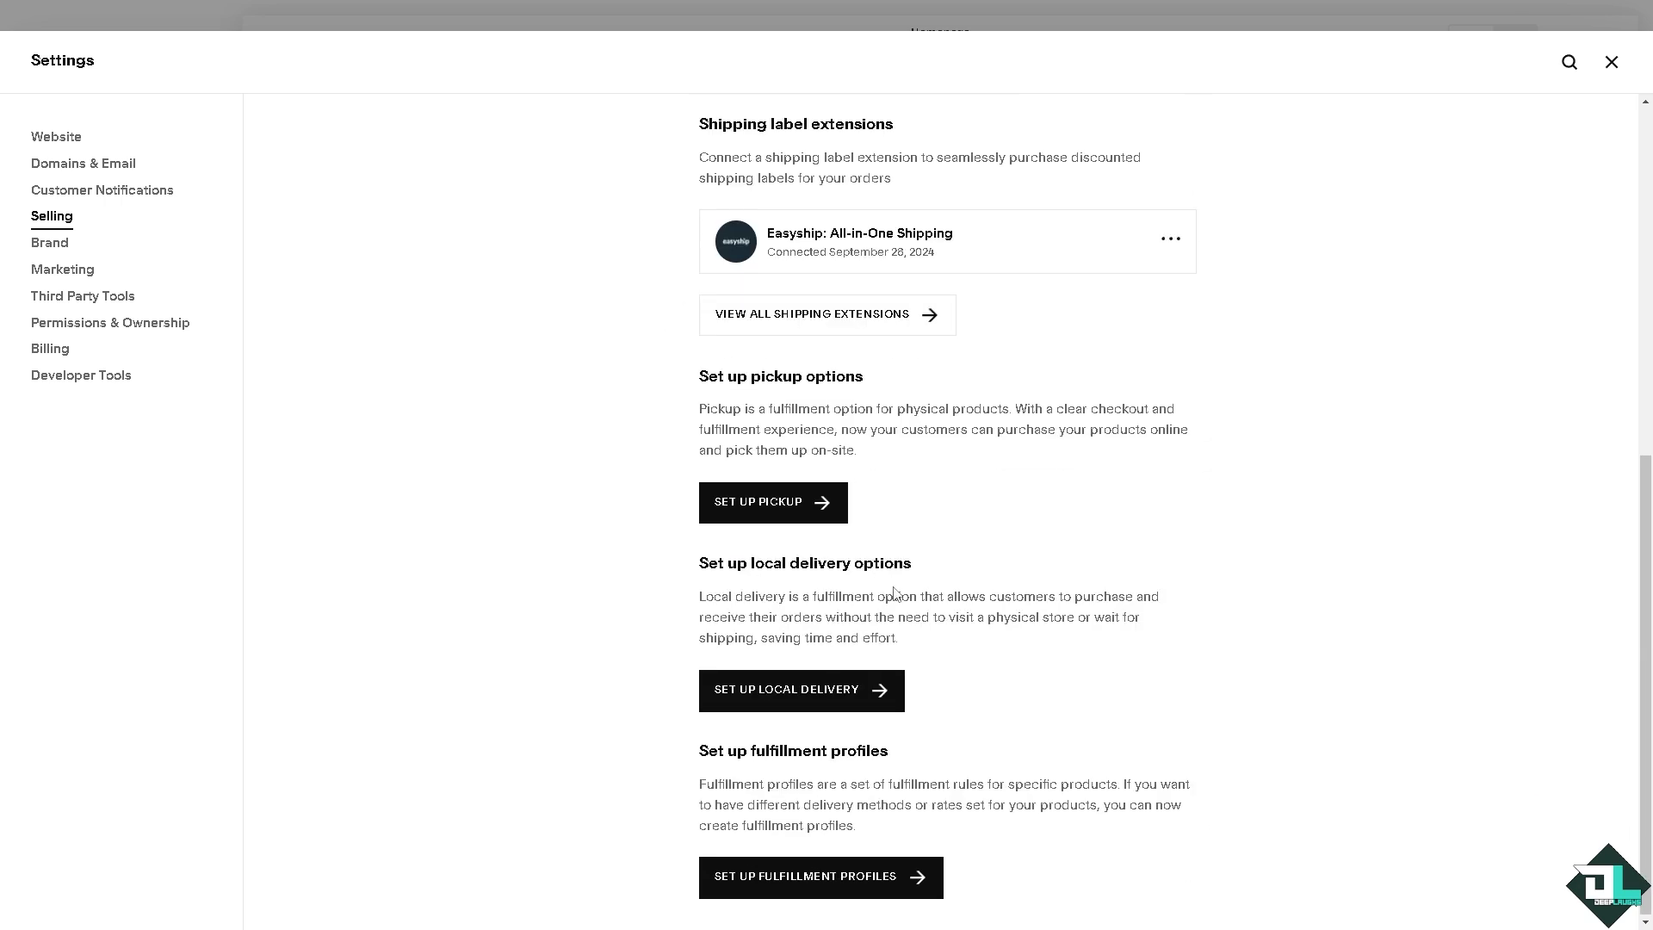